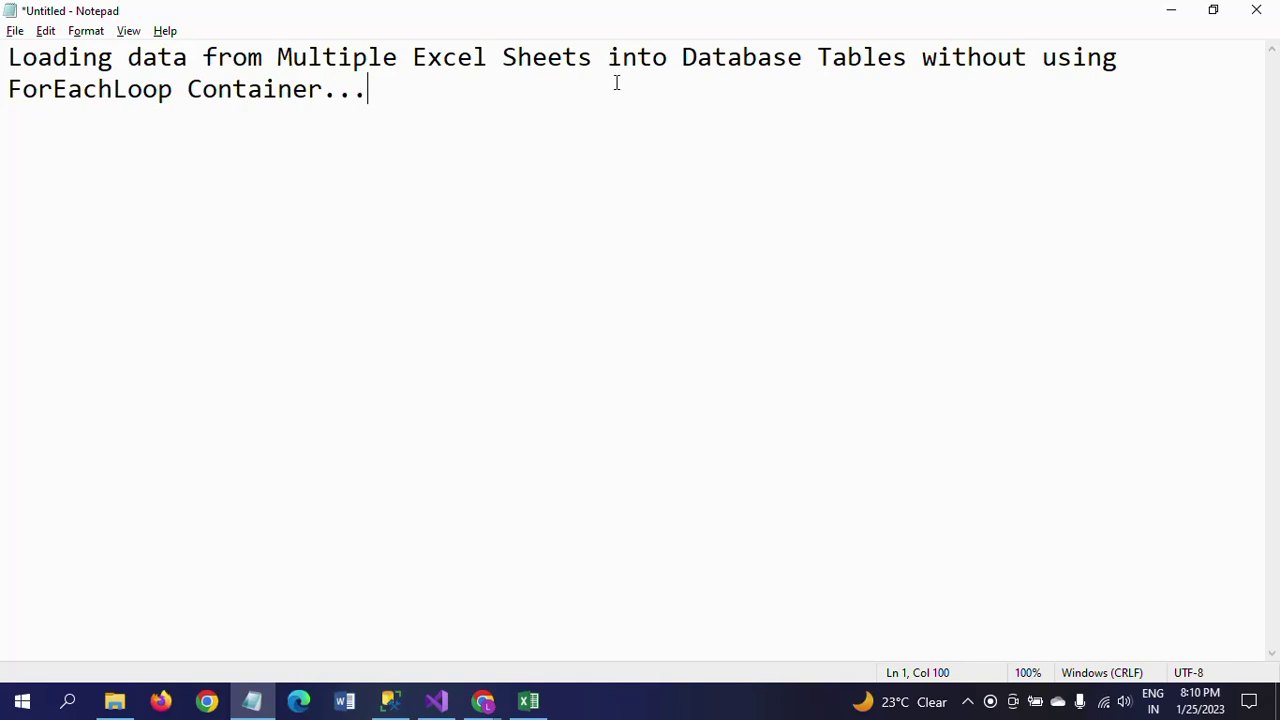
# Step: Switch to the Student workbook in Excel and examine the student columns and rows on the Eighth, Ninth and Tenth sheets
pyautogui.click(529, 702)
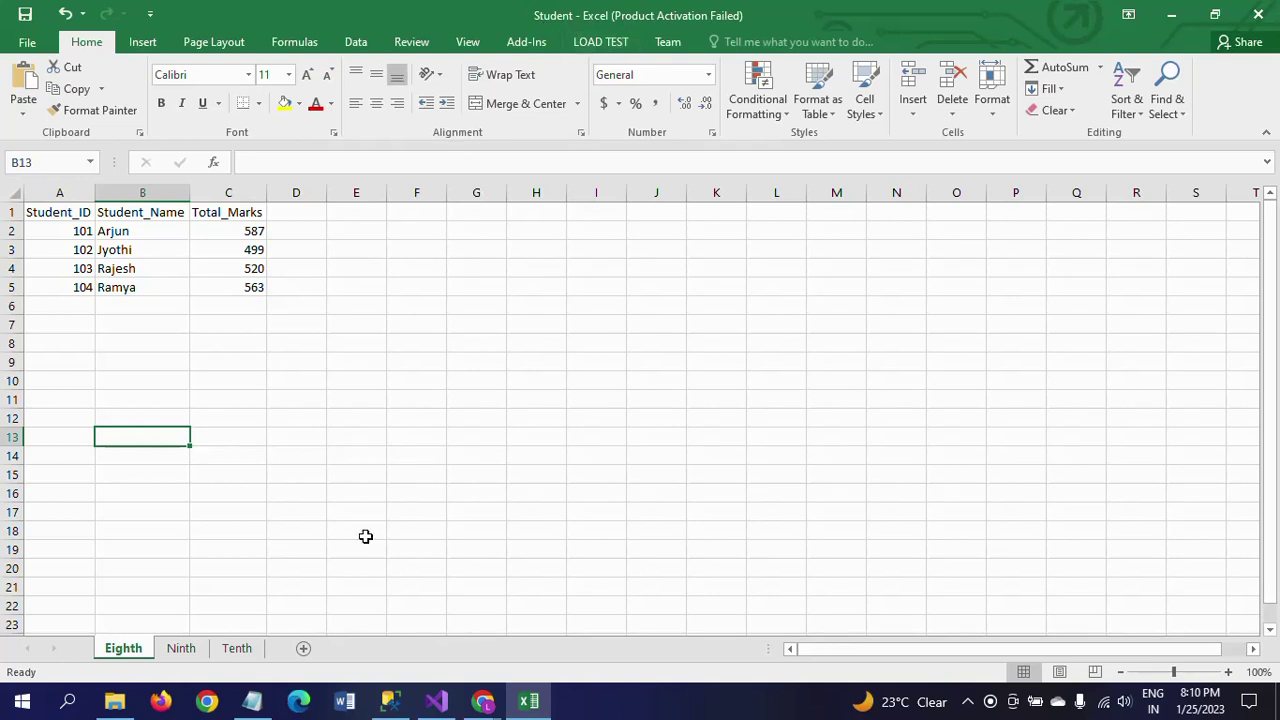
pyautogui.click(181, 650)
pyautogui.click(125, 650)
pyautogui.click(231, 650)
pyautogui.click(118, 650)
pyautogui.click(181, 650)
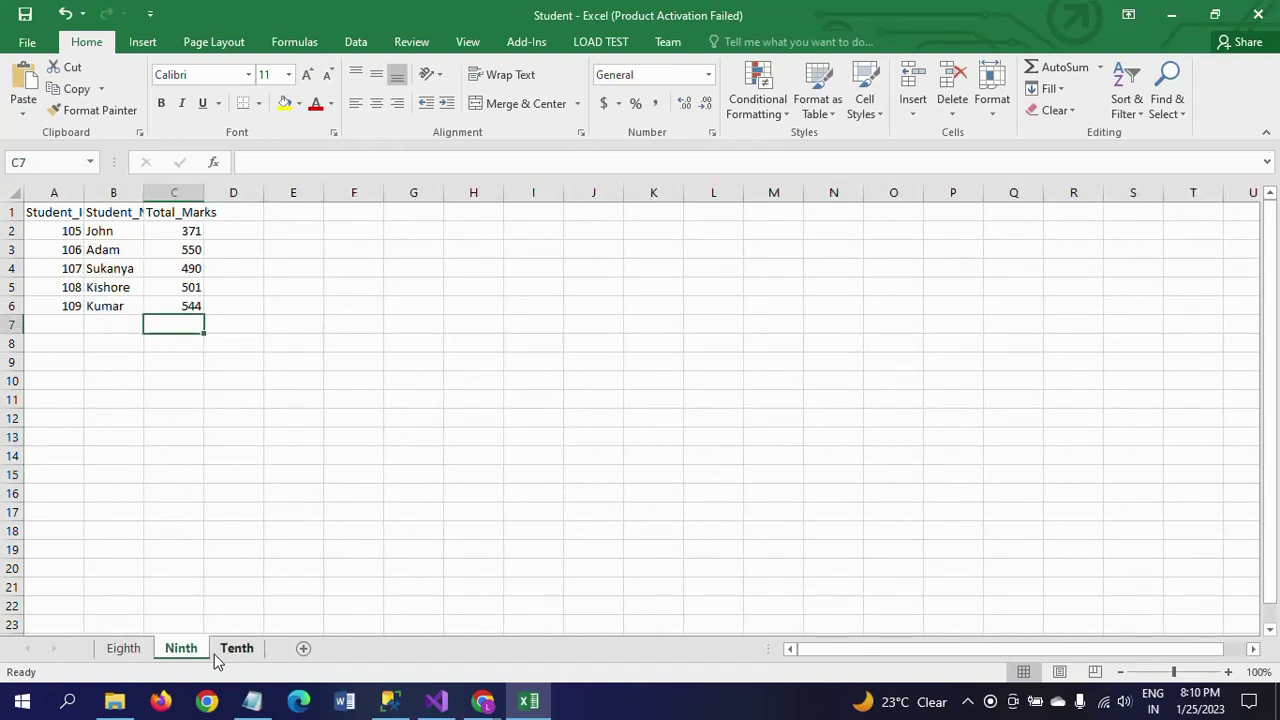
pyautogui.click(229, 650)
pyautogui.click(124, 648)
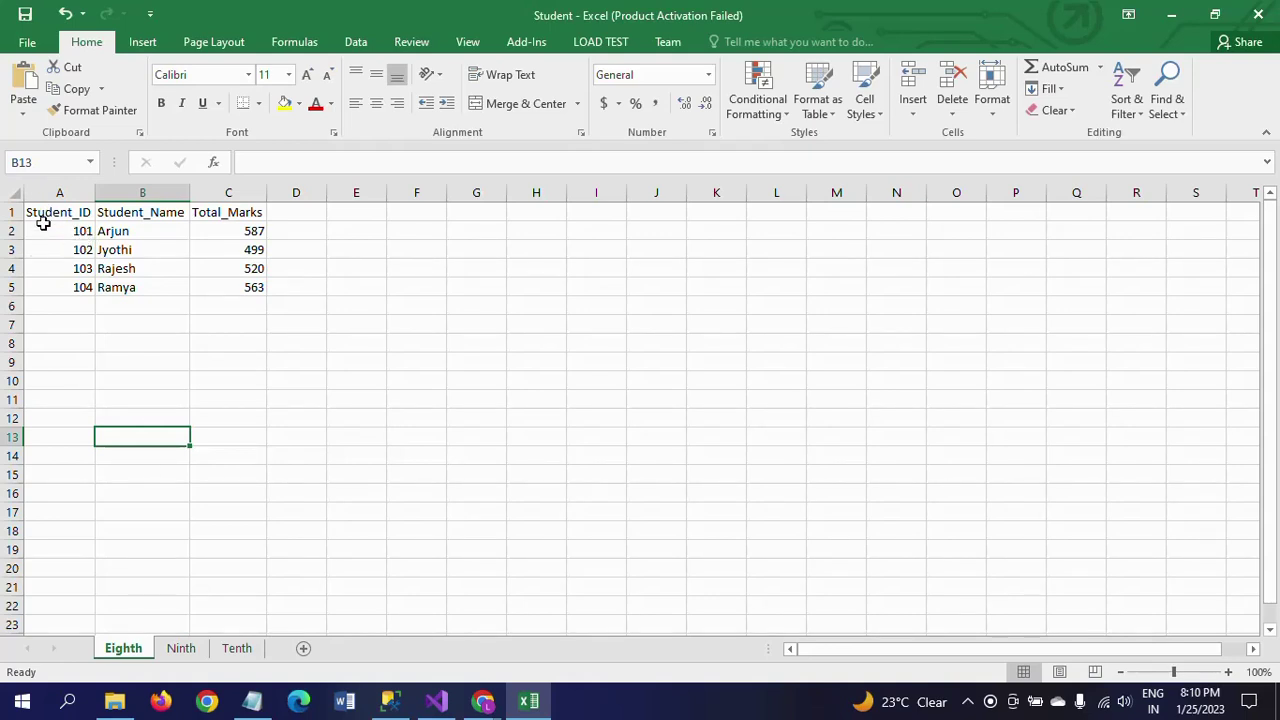
pyautogui.click(178, 648)
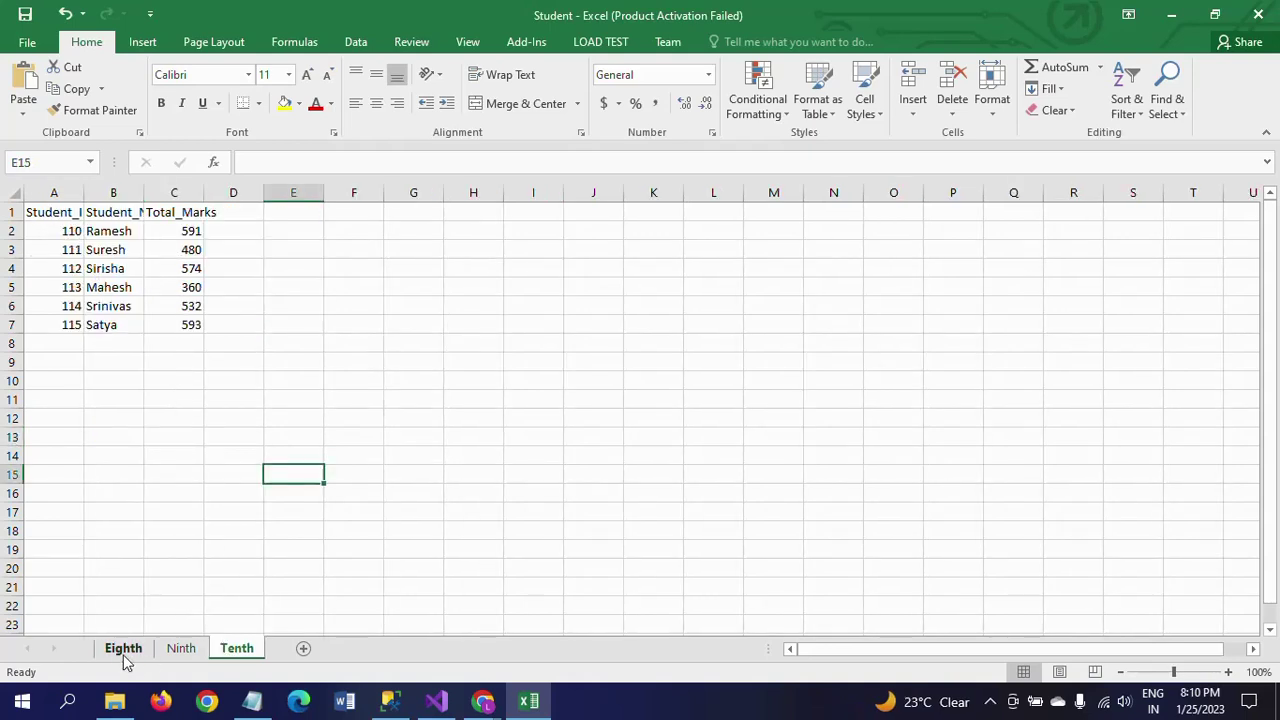
pyautogui.click(122, 650)
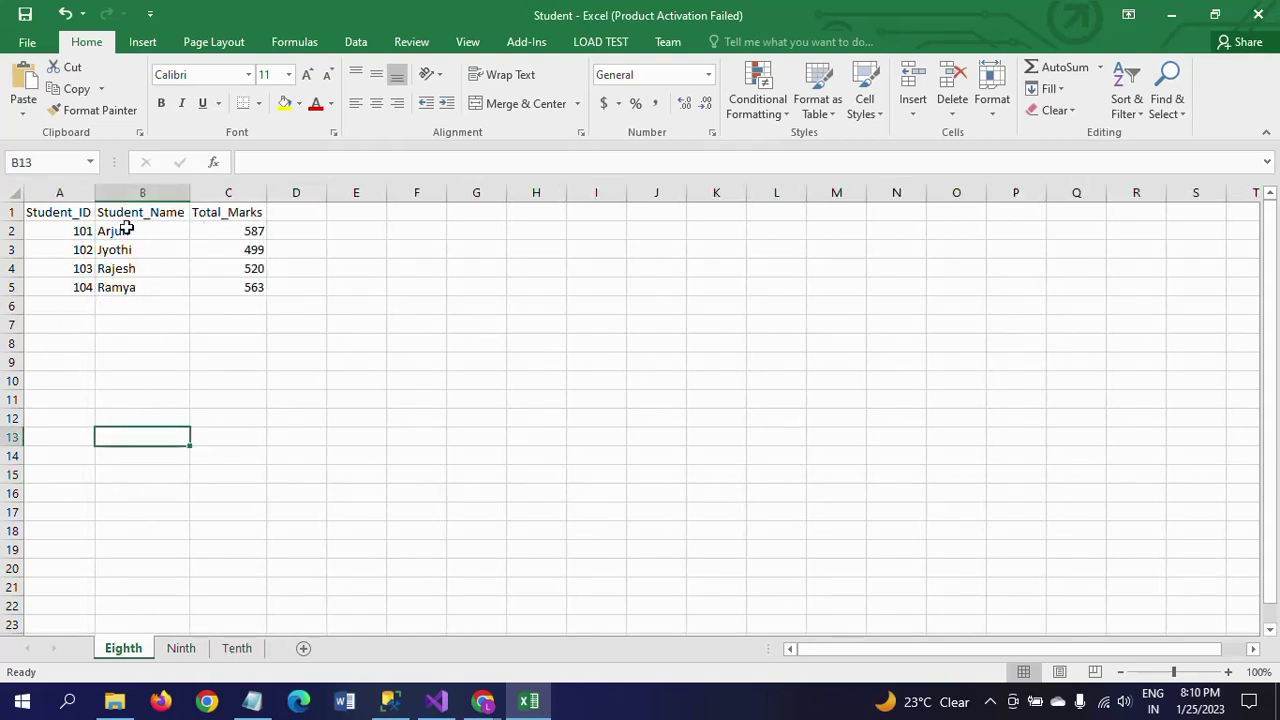
pyautogui.click(183, 650)
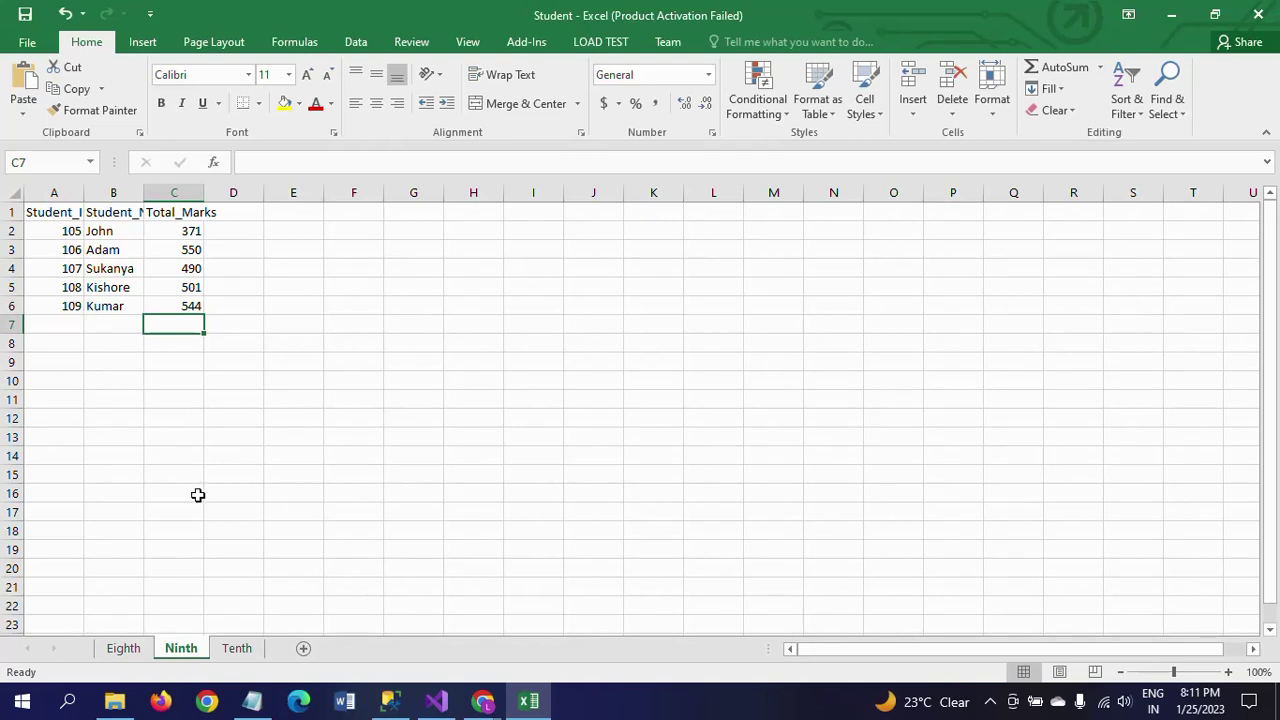
pyautogui.click(233, 648)
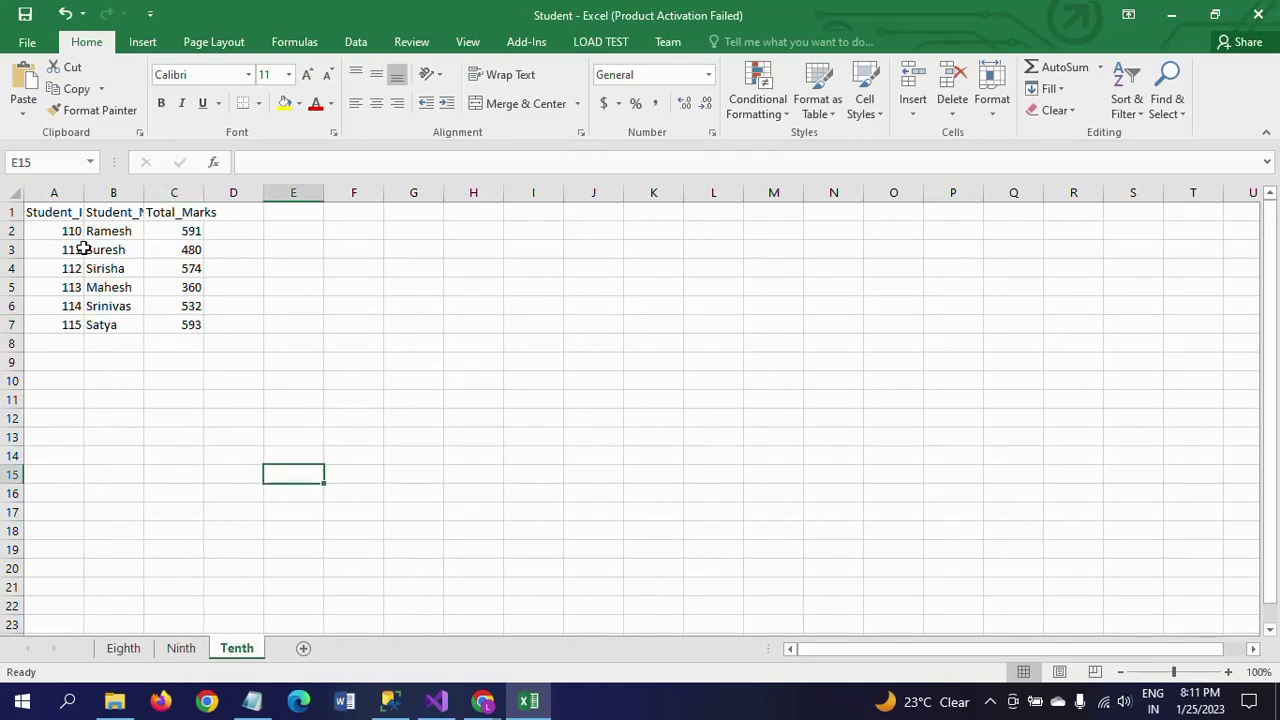
pyautogui.click(126, 650)
pyautogui.click(160, 652)
pyautogui.click(222, 652)
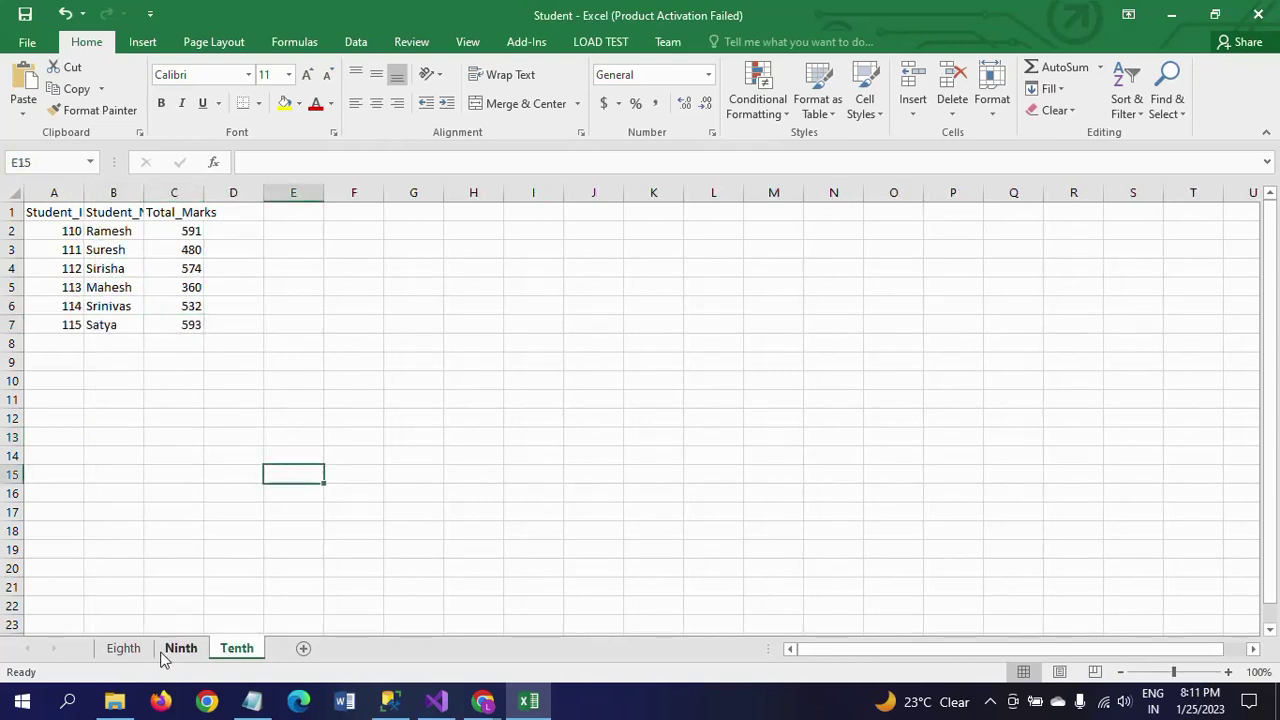
pyautogui.click(130, 654)
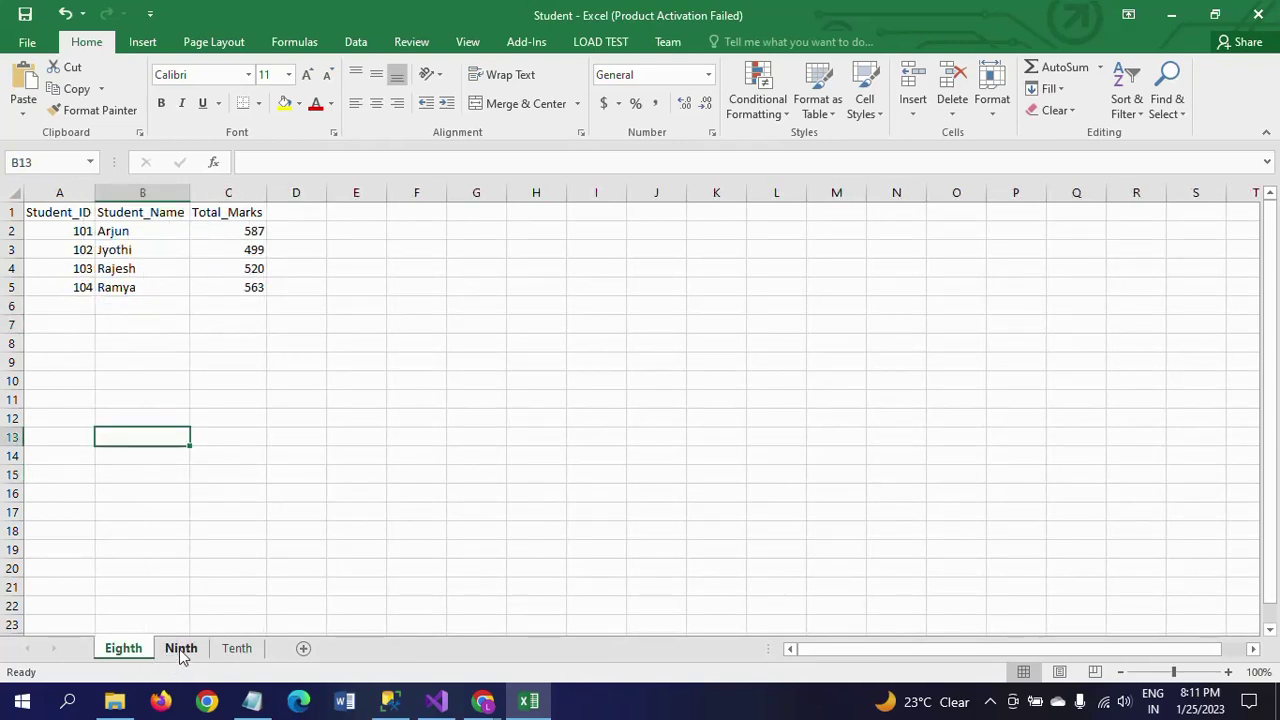
pyautogui.click(179, 649)
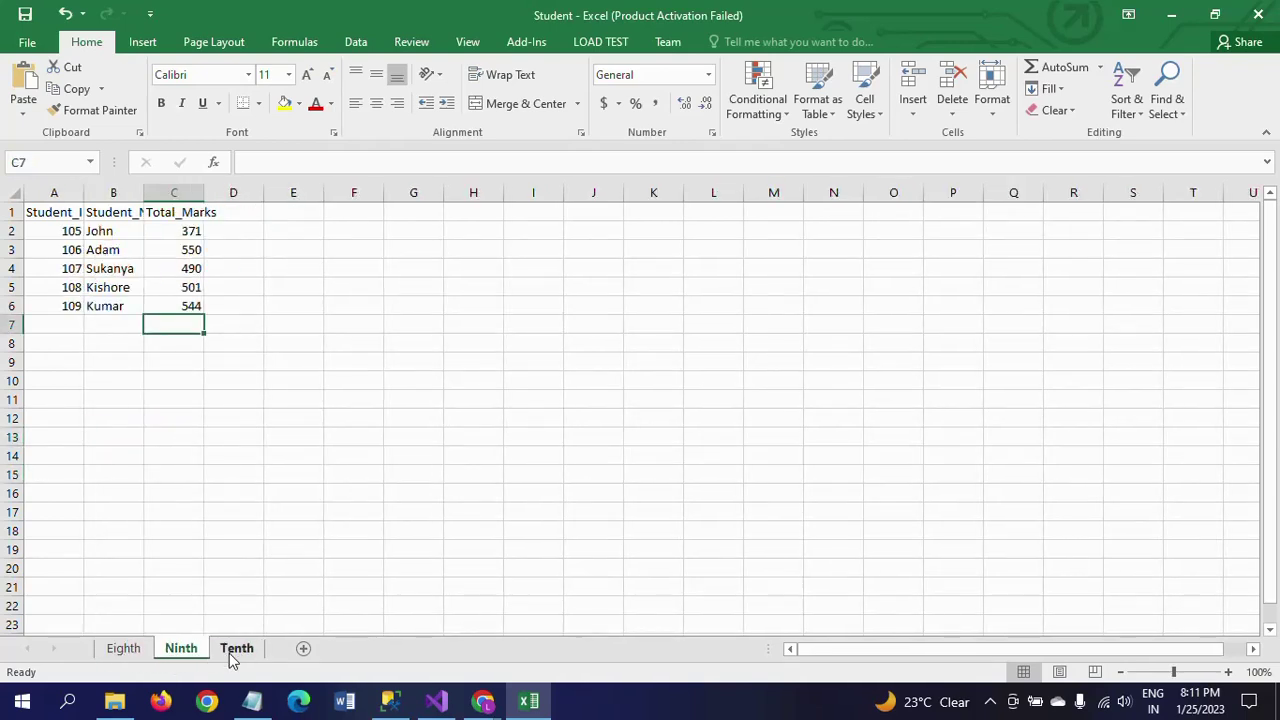
# Step: Switch to SQL Server Management Studio and run the SELECT query on Student_tbl to check its contents
pyautogui.click(390, 701)
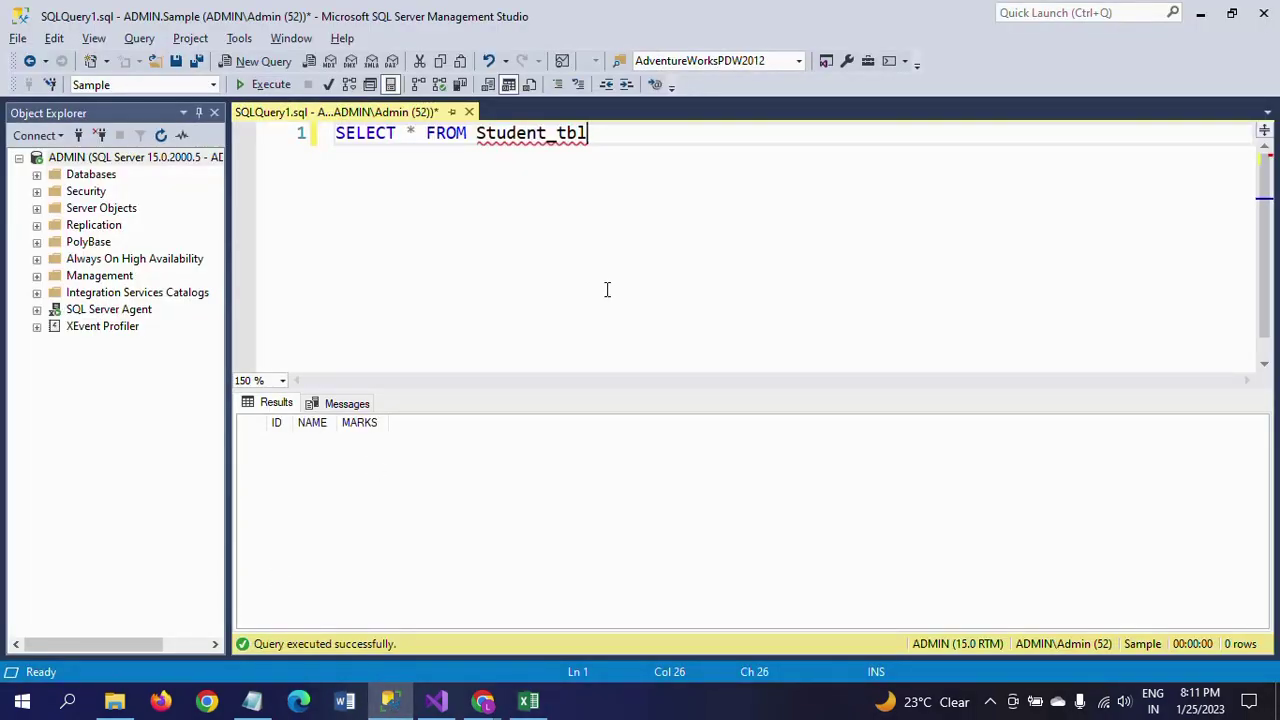
pyautogui.click(268, 85)
# Step: Return to the Student workbook in Excel and review the three source sheets against the destination table's columns
pyautogui.click(528, 701)
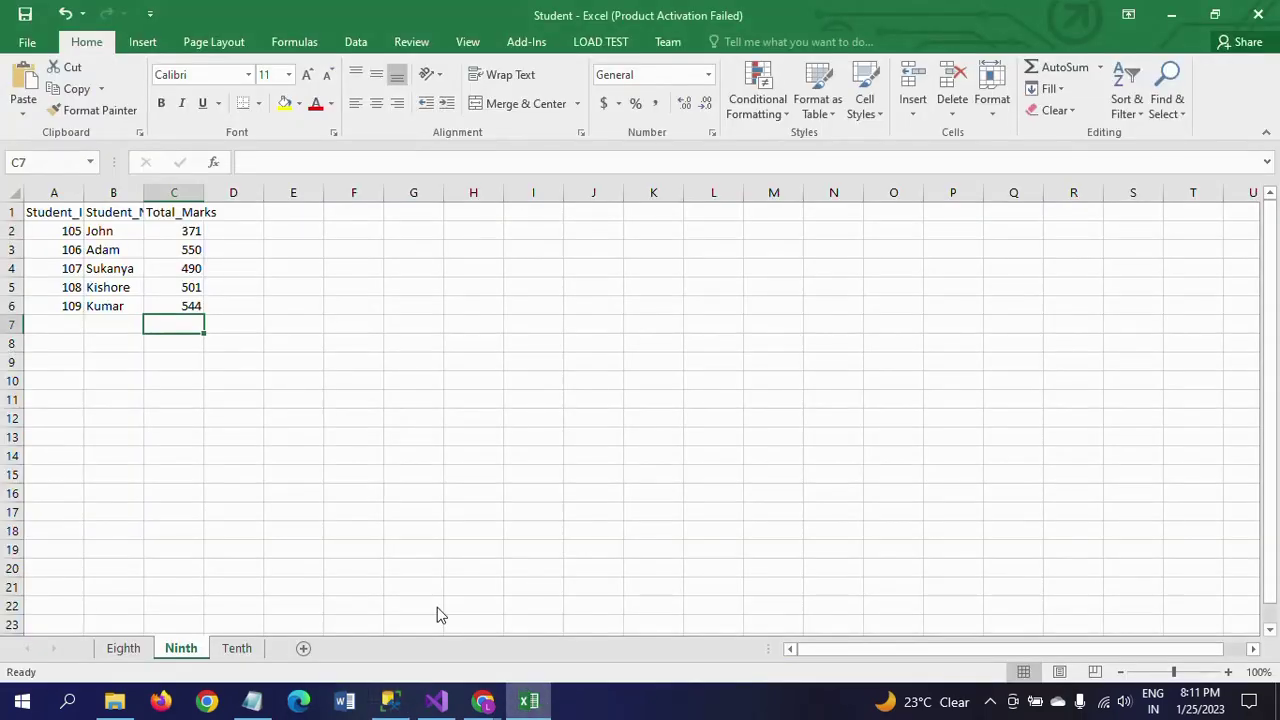
pyautogui.click(123, 648)
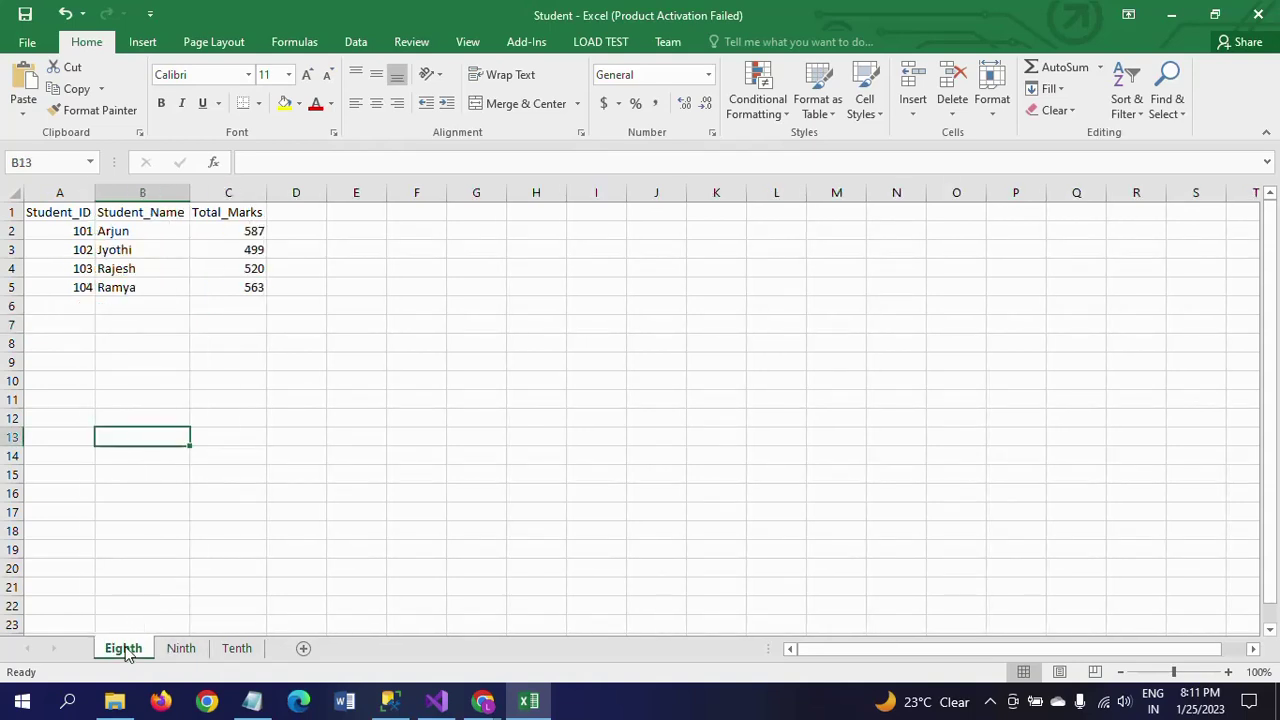
pyautogui.click(176, 650)
pyautogui.click(232, 650)
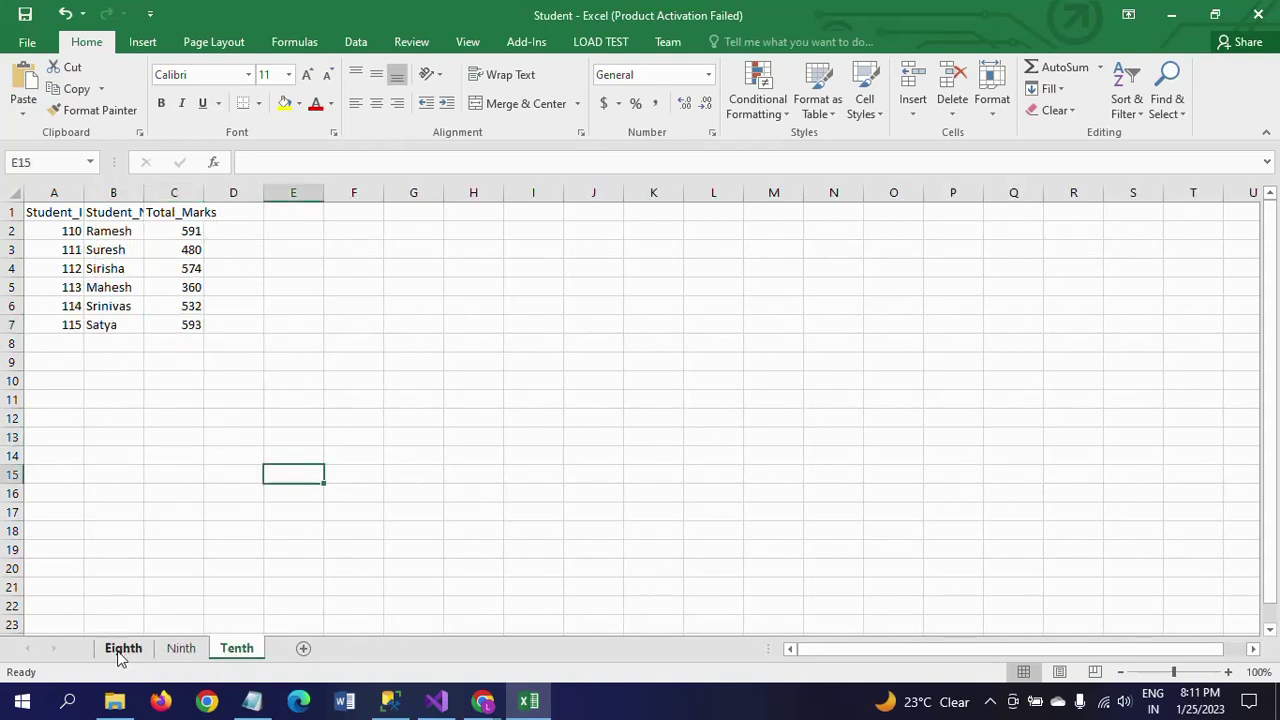
pyautogui.click(122, 650)
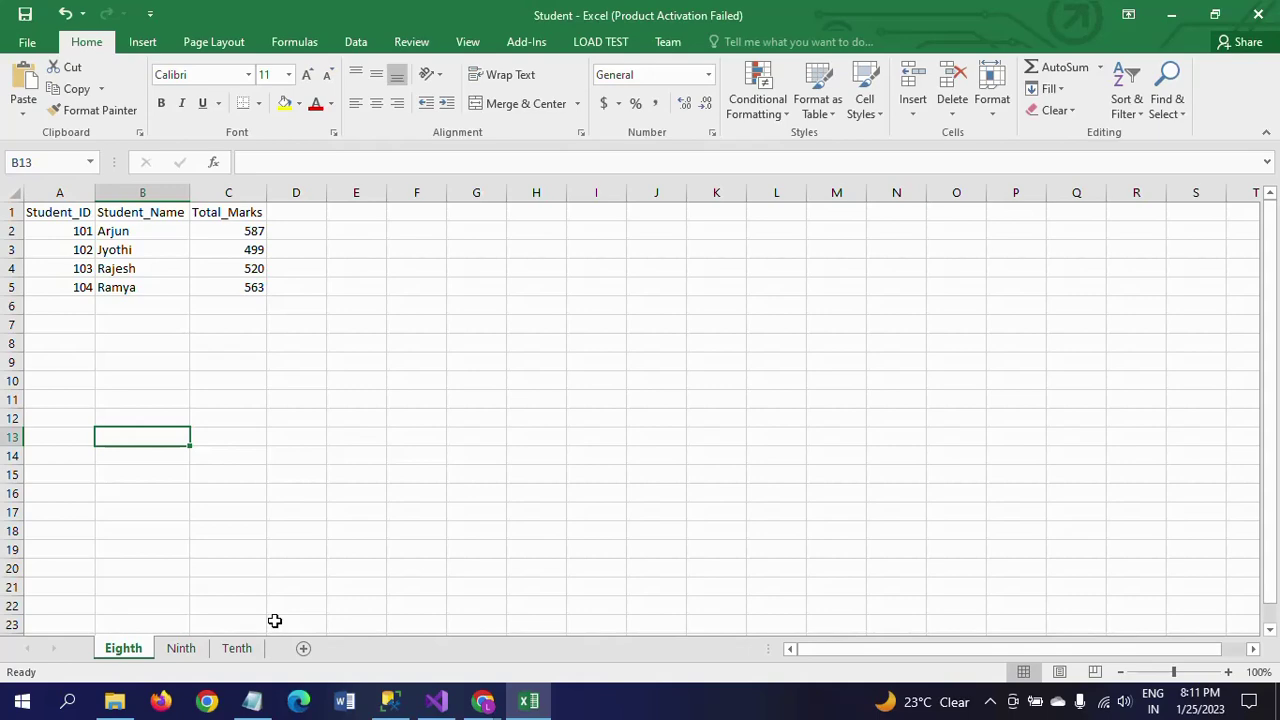
pyautogui.hotkey('alt', 'Tab')
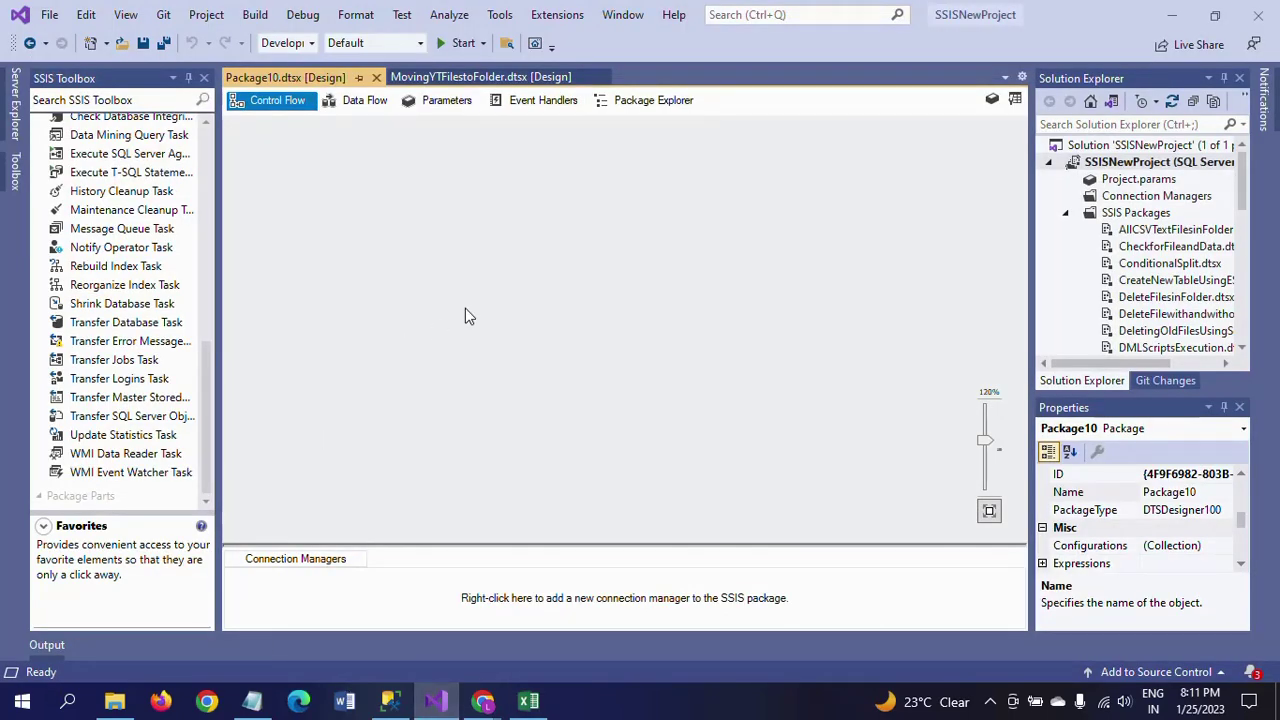
pyautogui.click(204, 244)
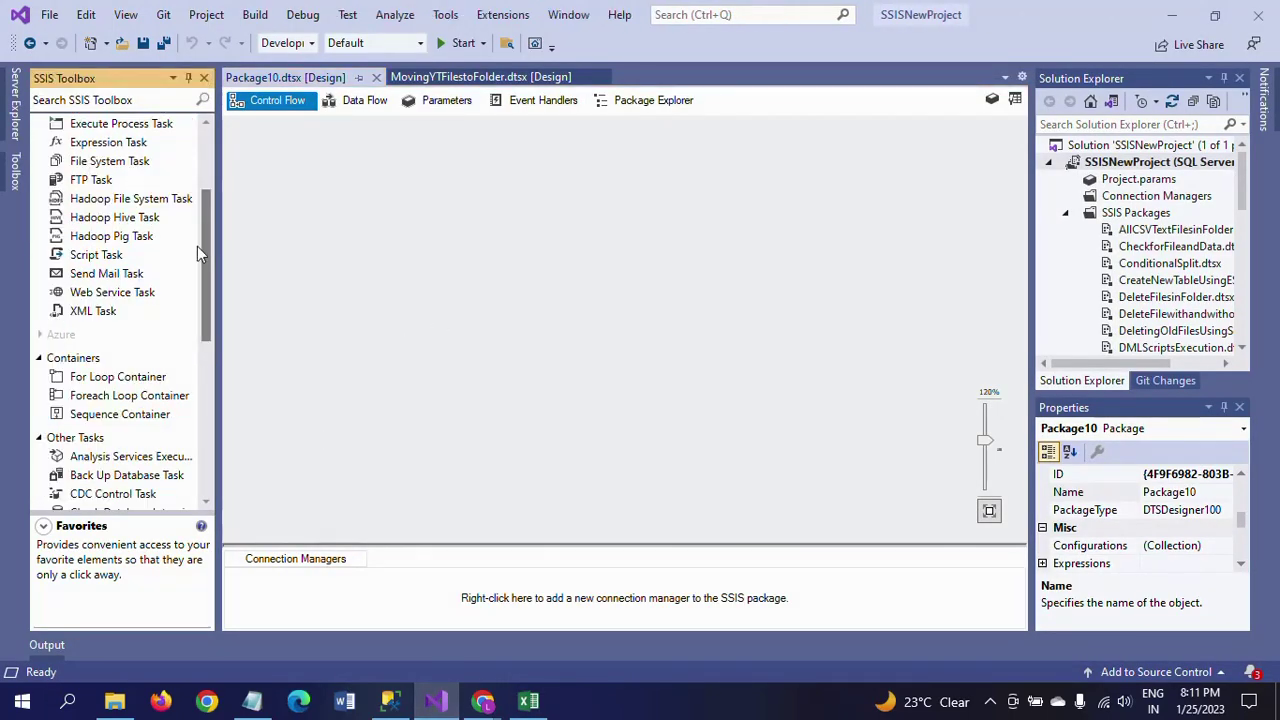
pyautogui.moveTo(110, 396); pyautogui.dragTo(476, 320)
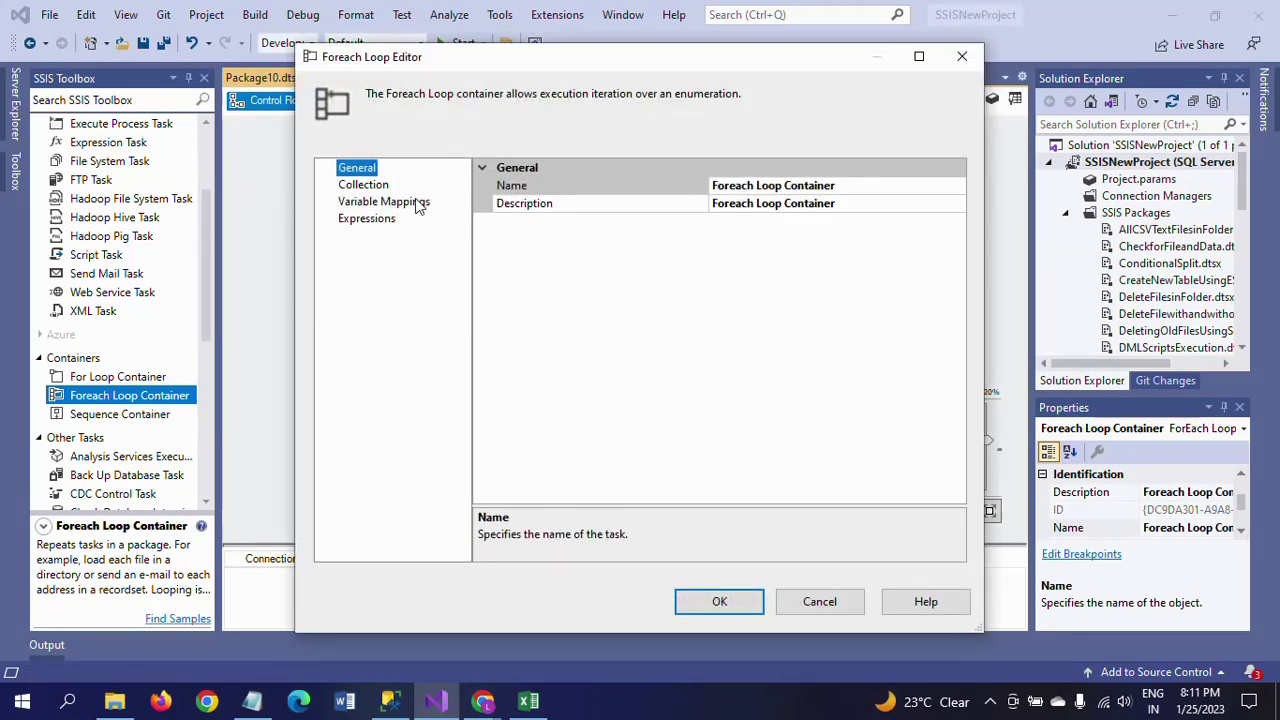
pyautogui.click(363, 184)
pyautogui.click(790, 188)
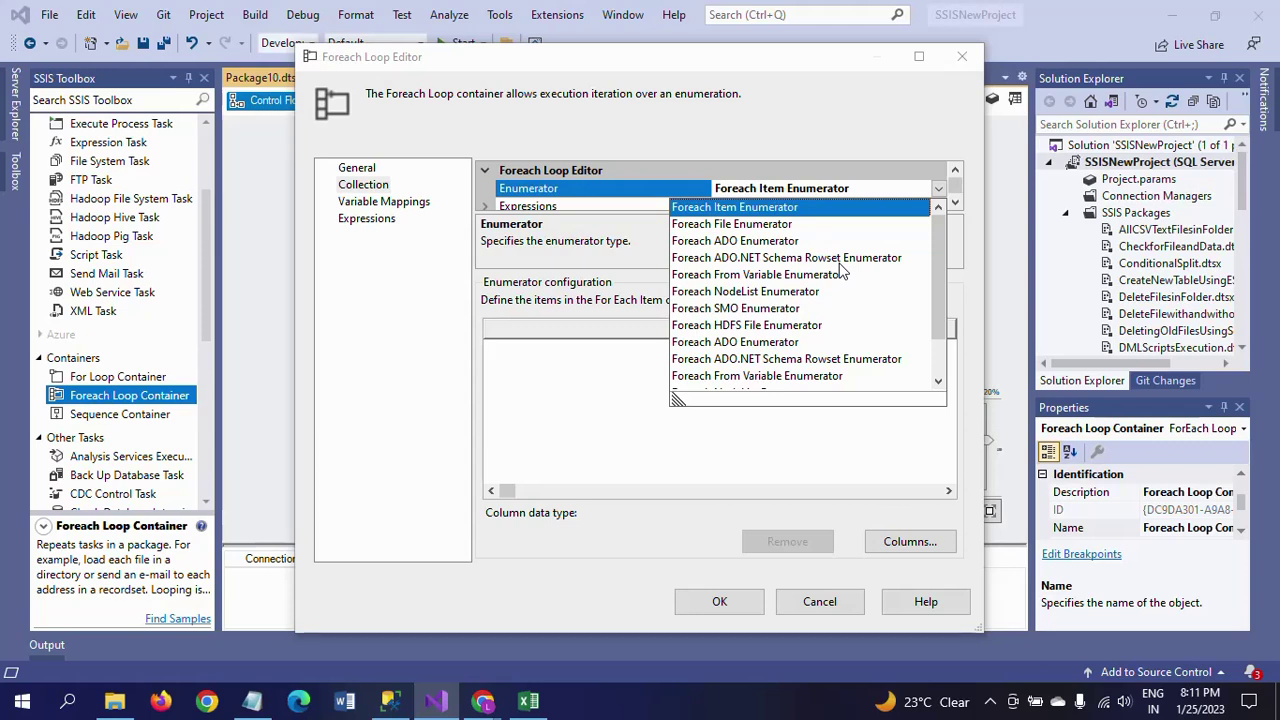
pyautogui.click(840, 260)
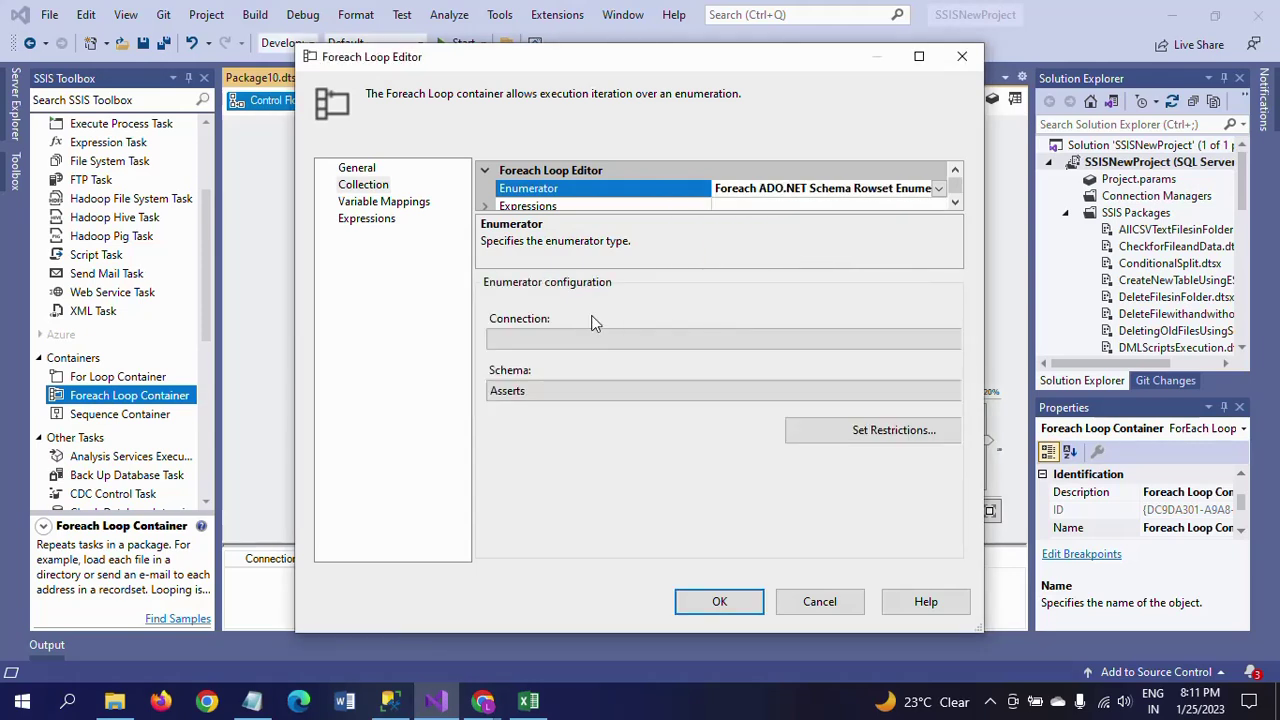
pyautogui.click(962, 56)
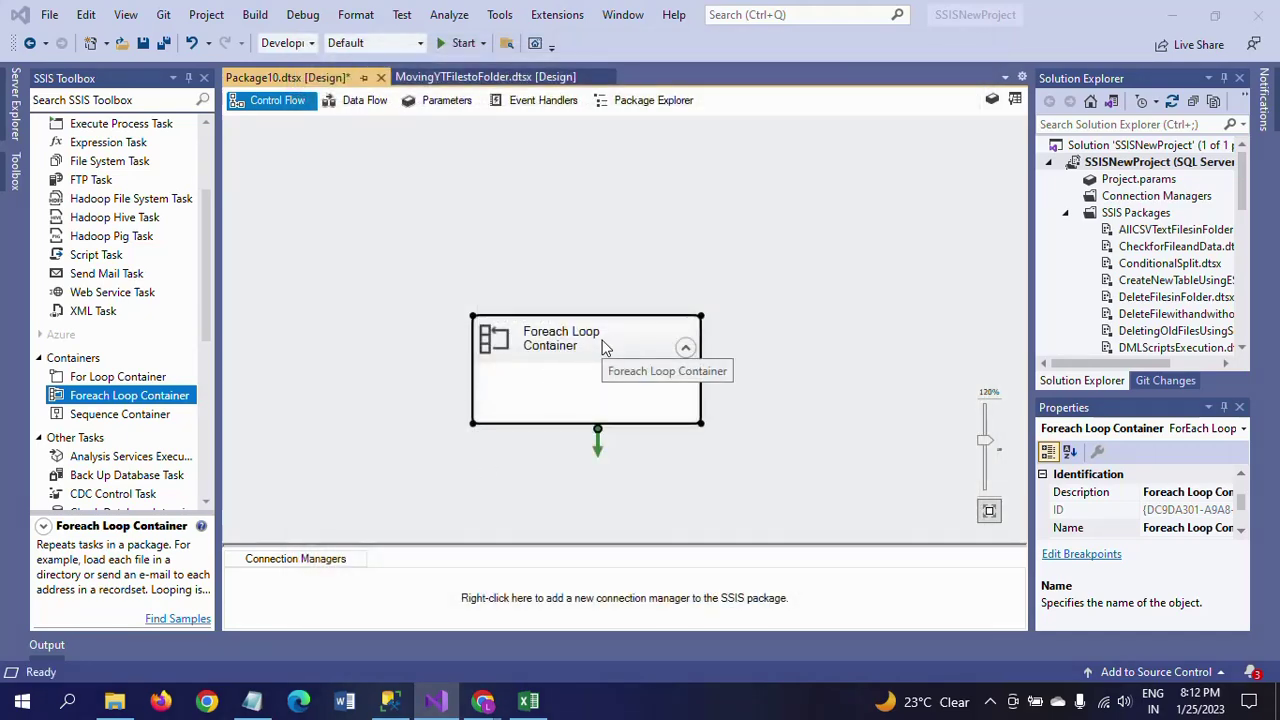
pyautogui.press('Delete')
pyautogui.click(528, 700)
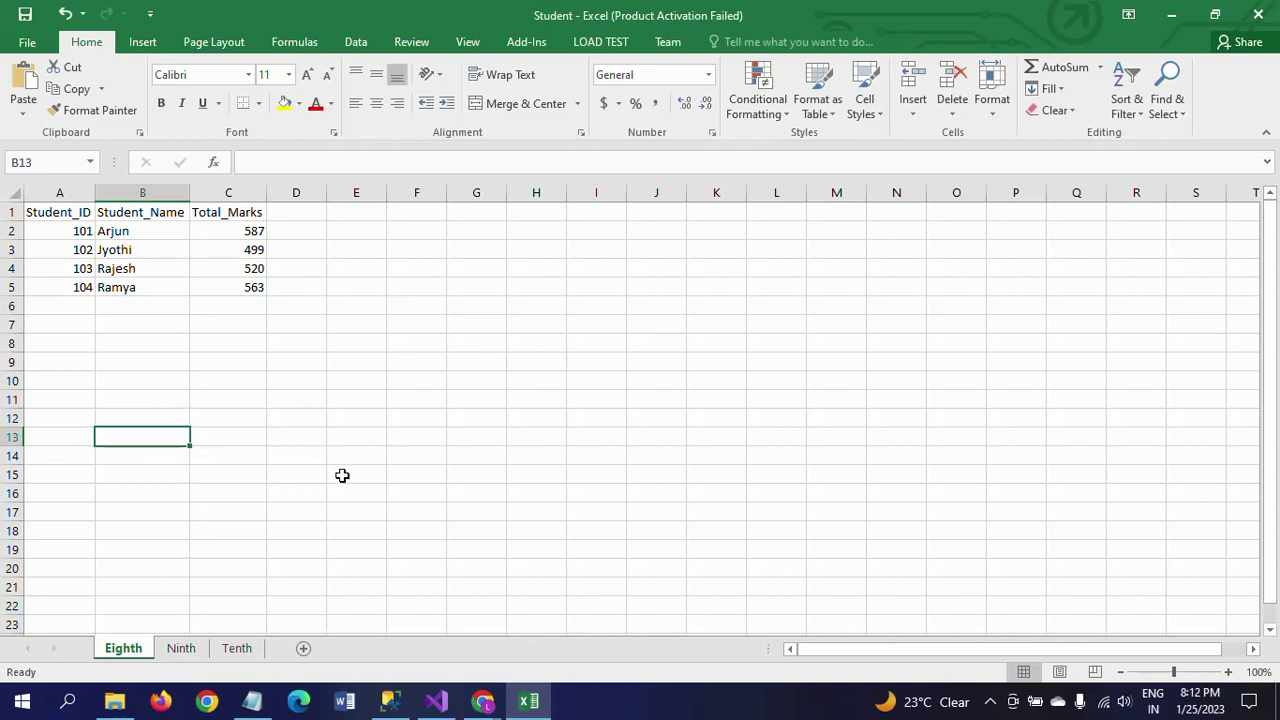
# Step: Switch to Visual Studio, add a Data Flow Task to the control flow of Package10 and open its data flow
pyautogui.click(436, 700)
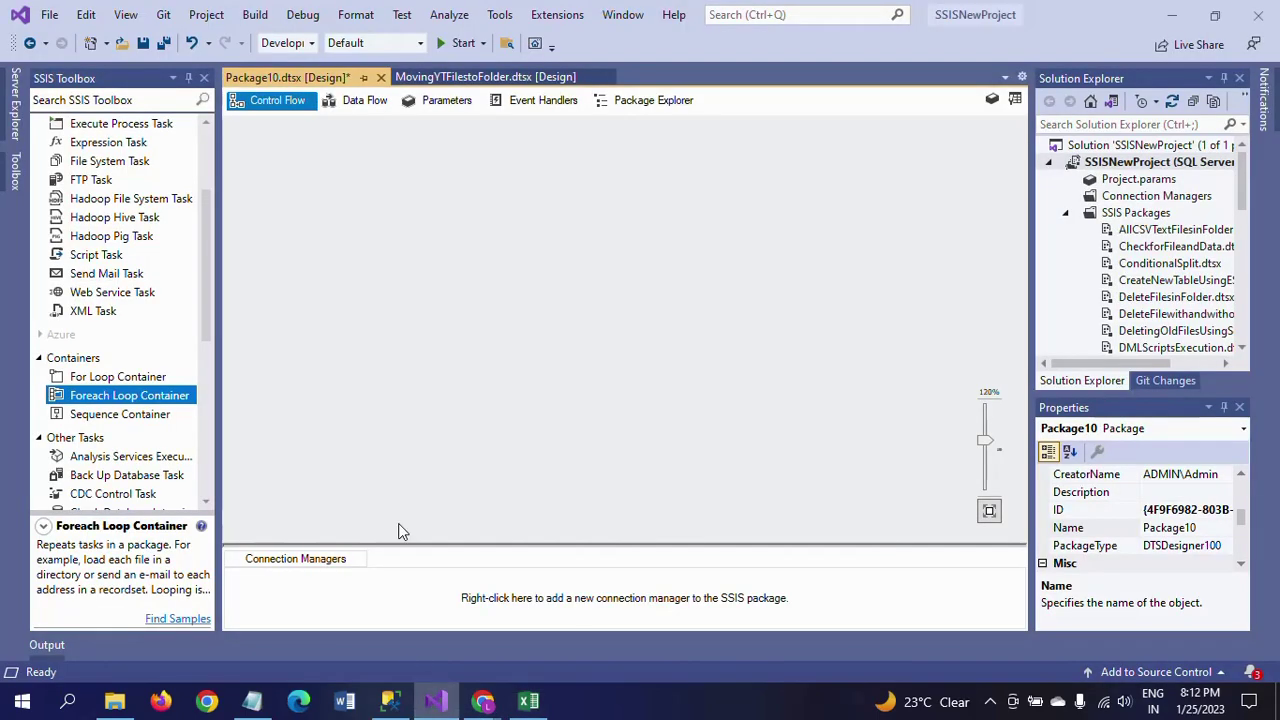
pyautogui.scroll(3, 213, 141)
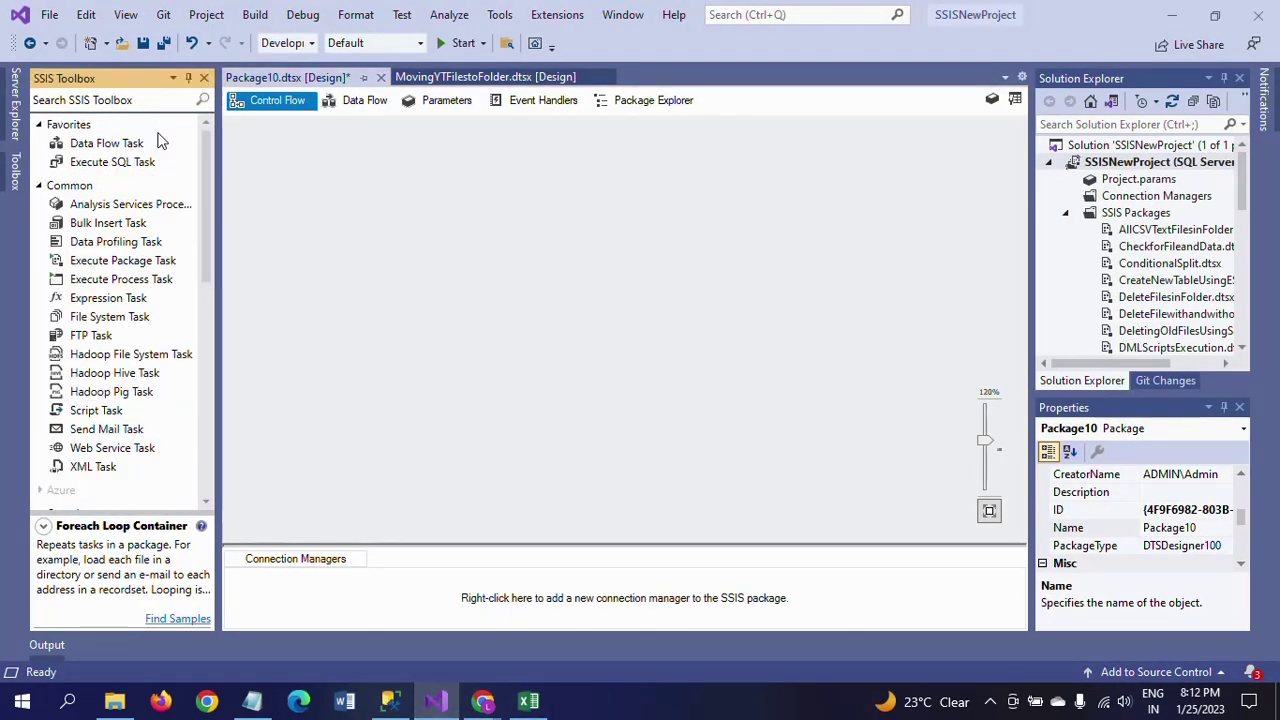
pyautogui.click(93, 146)
pyautogui.moveTo(93, 146); pyautogui.dragTo(500, 192)
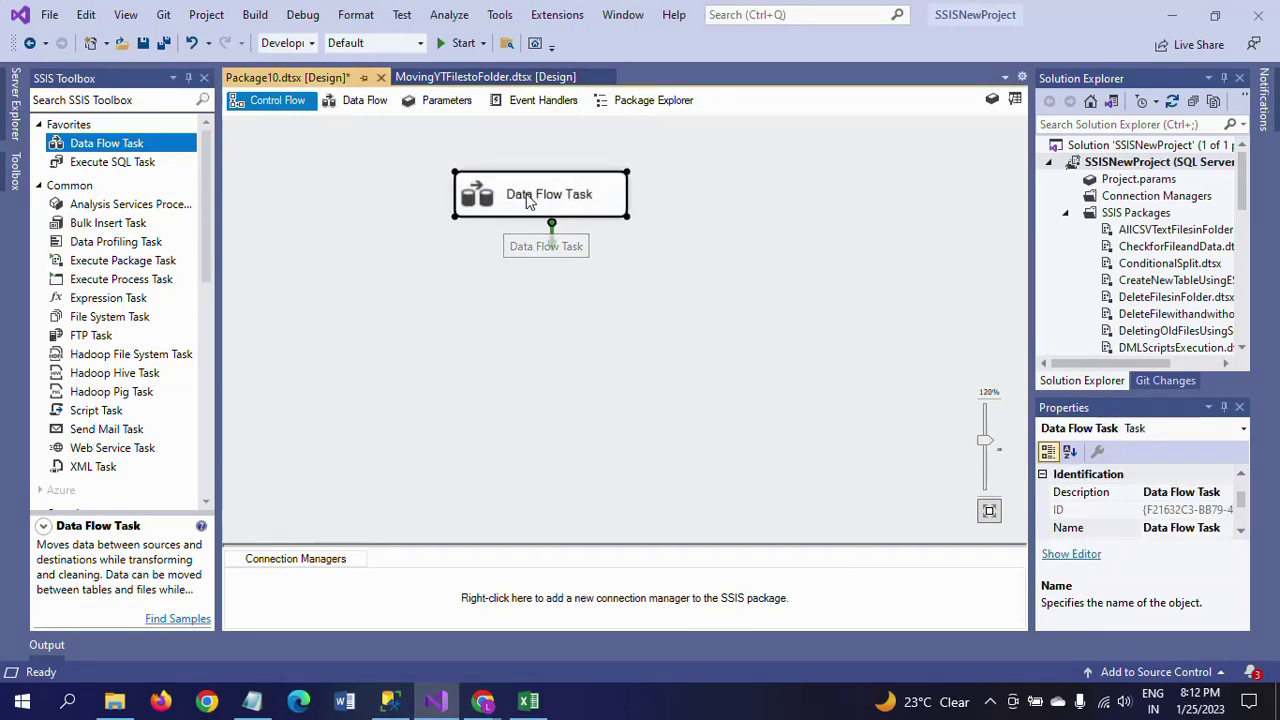
pyautogui.doubleClick(528, 196)
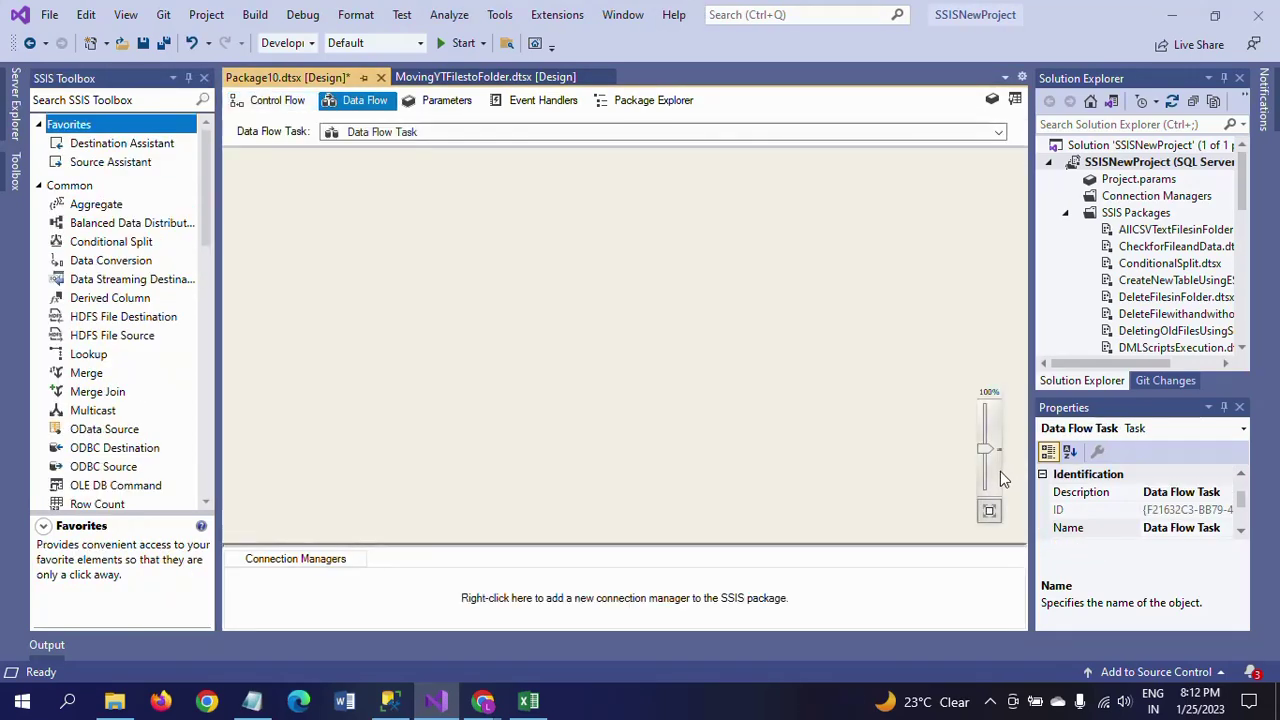
# Step: Add an Excel Source to the data flow and place it near the top of the design surface
pyautogui.click(986, 425)
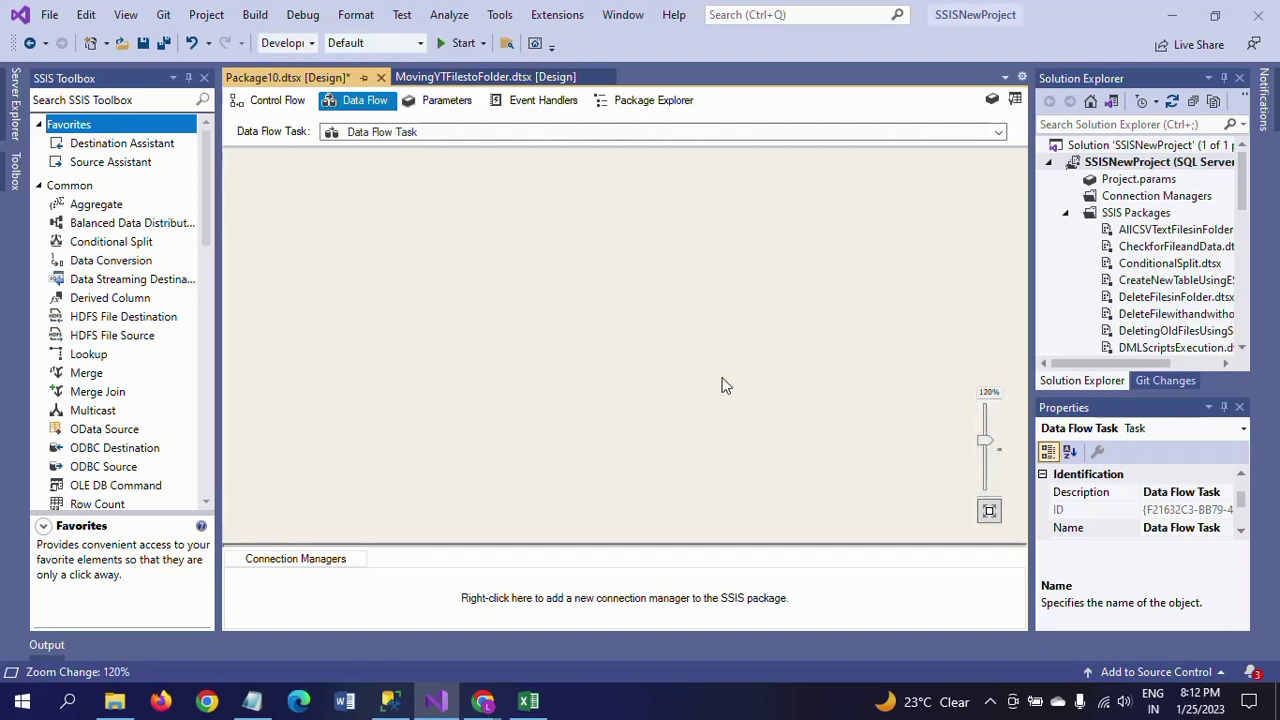
pyautogui.click(208, 344)
pyautogui.scroll(-5, 110, 378)
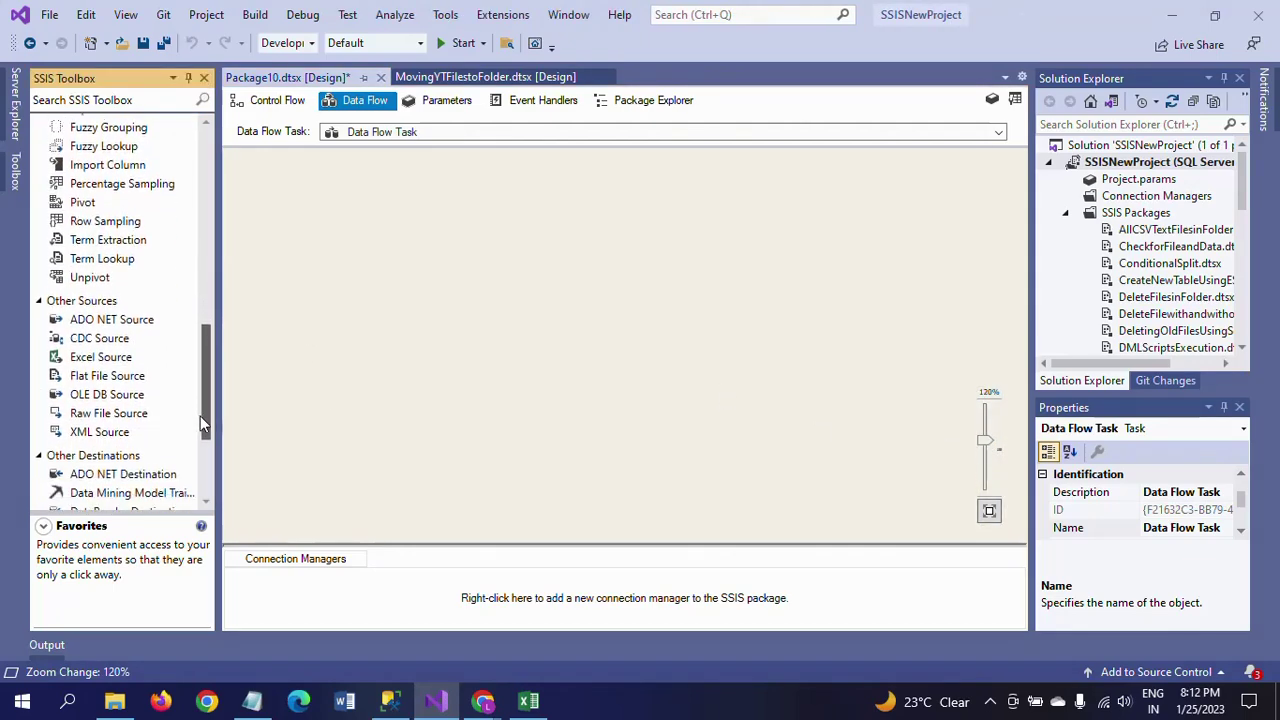
pyautogui.click(104, 354)
pyautogui.moveTo(140, 352); pyautogui.dragTo(494, 163)
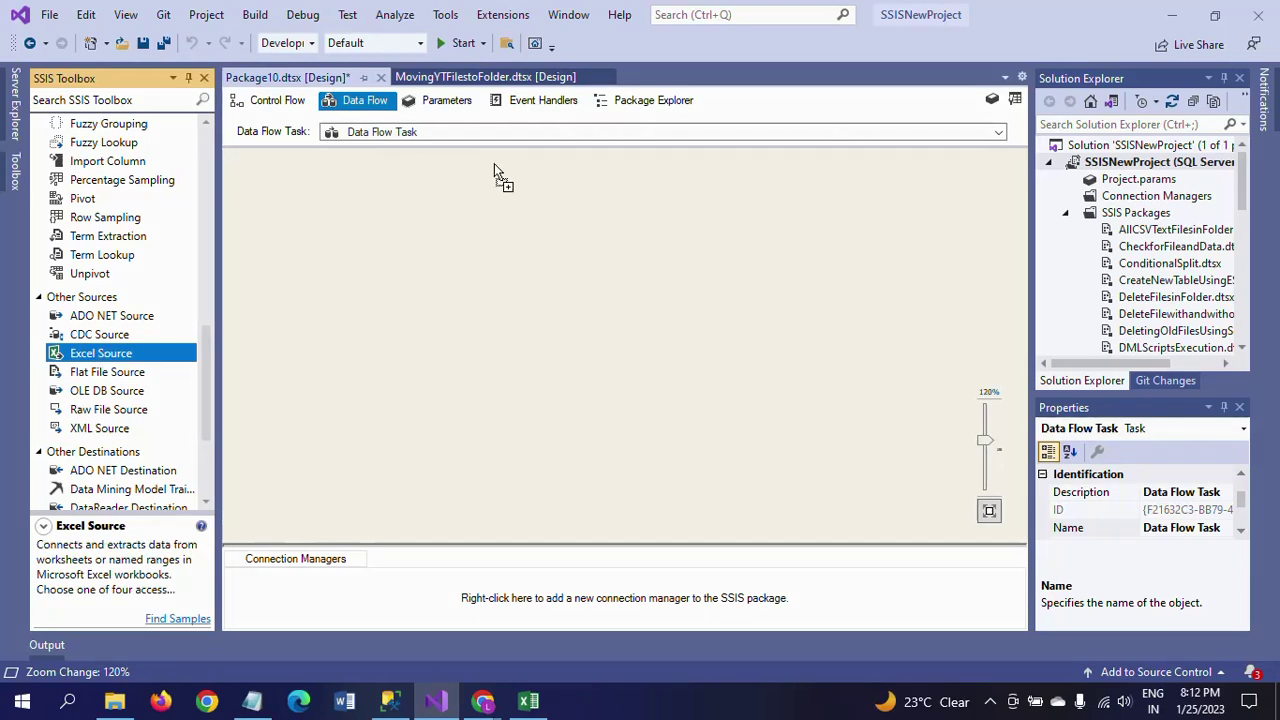
pyautogui.moveTo(545, 197); pyautogui.dragTo(502, 206)
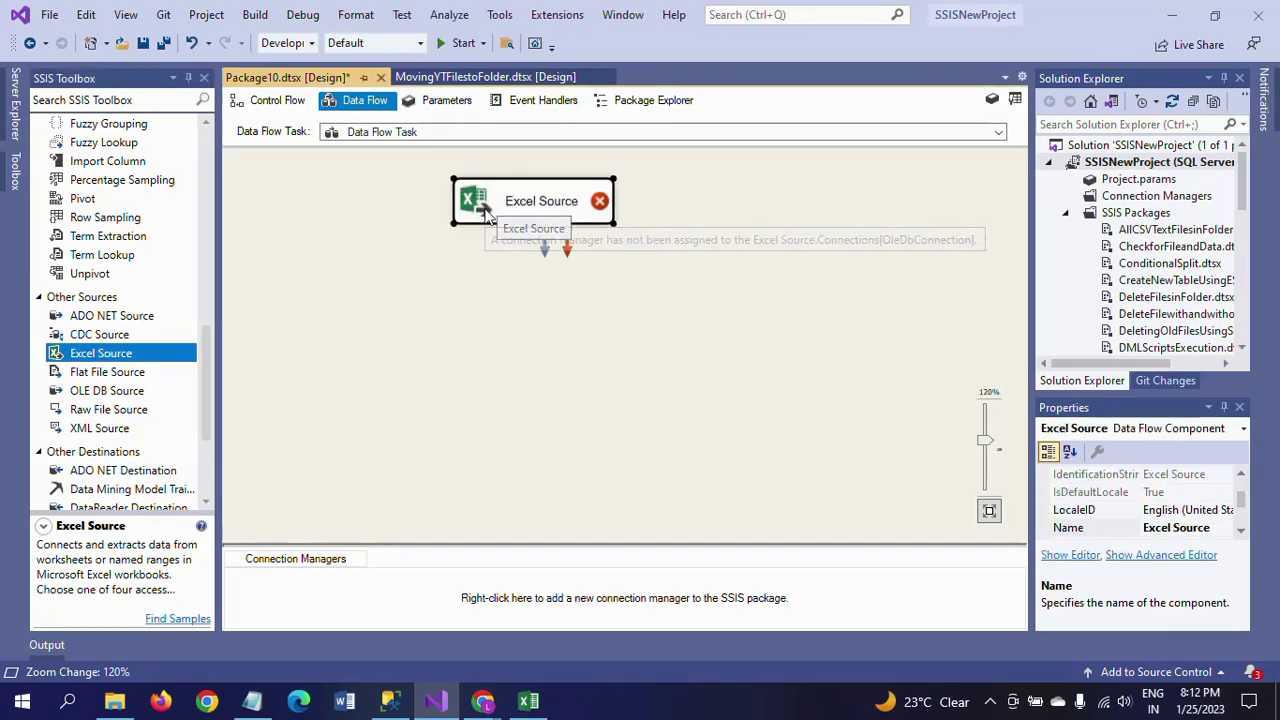
# Step: Create a new Excel connection manager for the Excel Source that points to the Student file in D:\Files
pyautogui.doubleClick(488, 215)
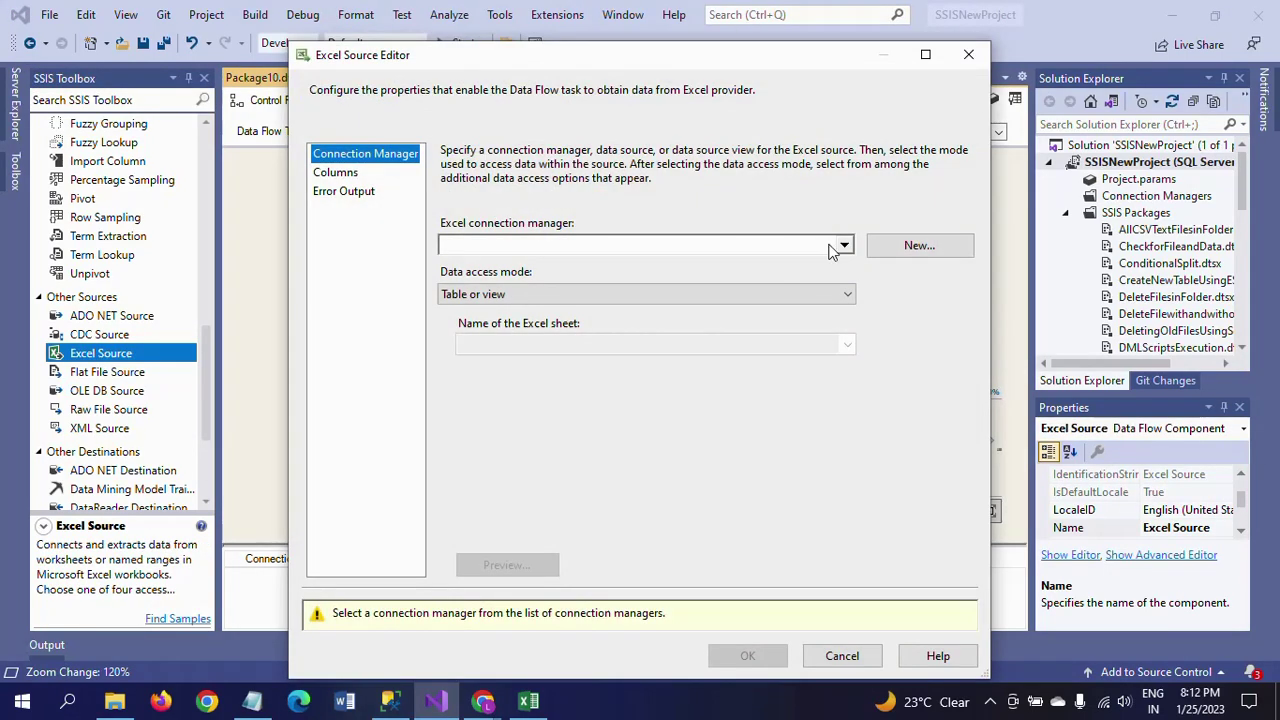
pyautogui.click(908, 246)
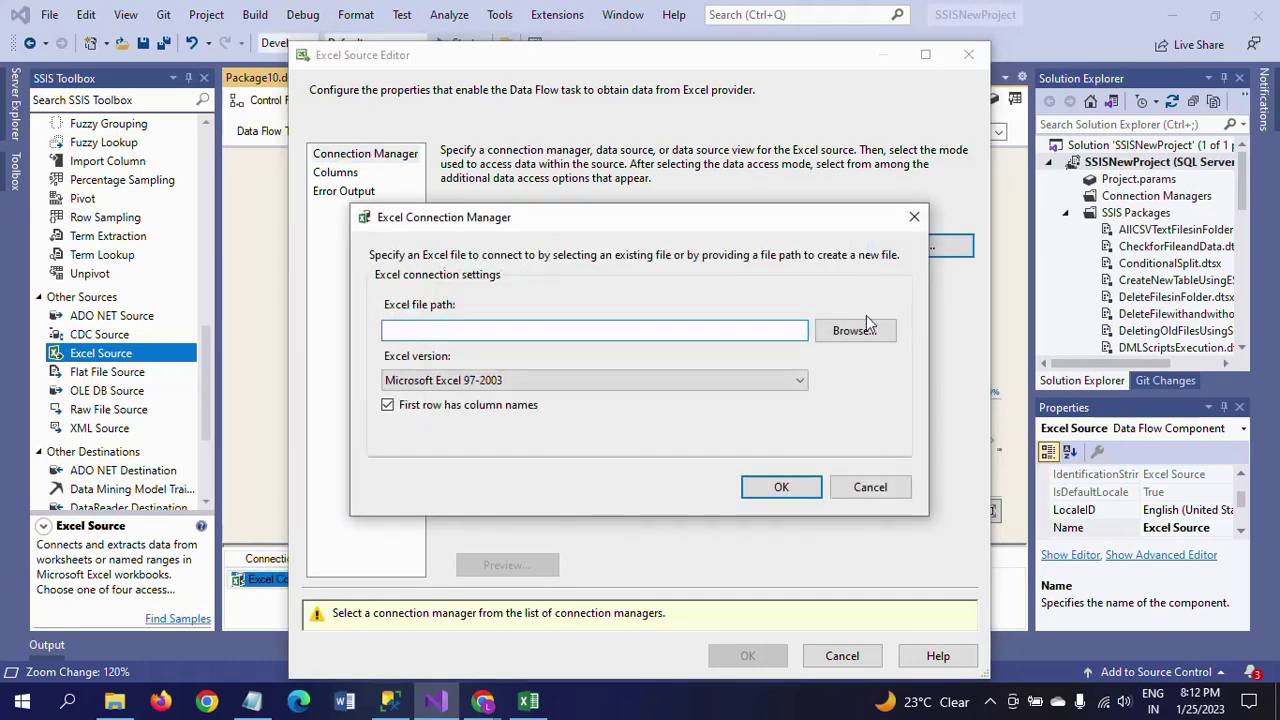
pyautogui.click(858, 331)
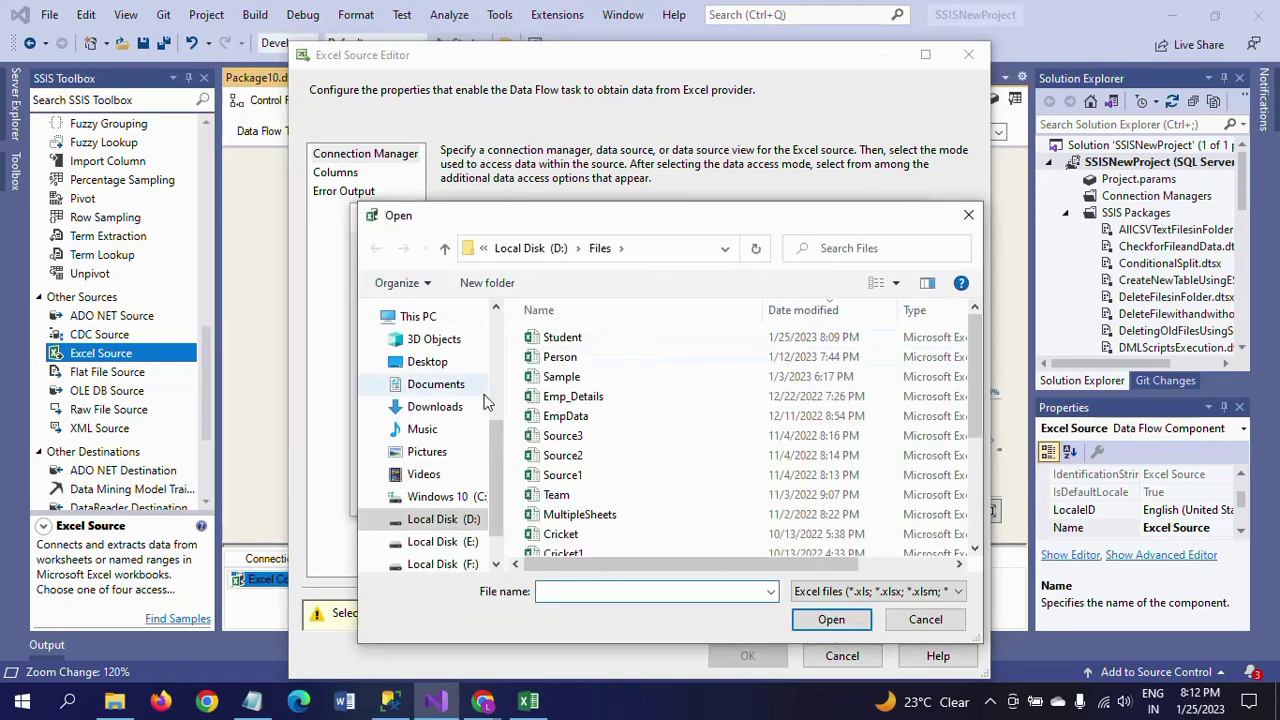
pyautogui.click(580, 341)
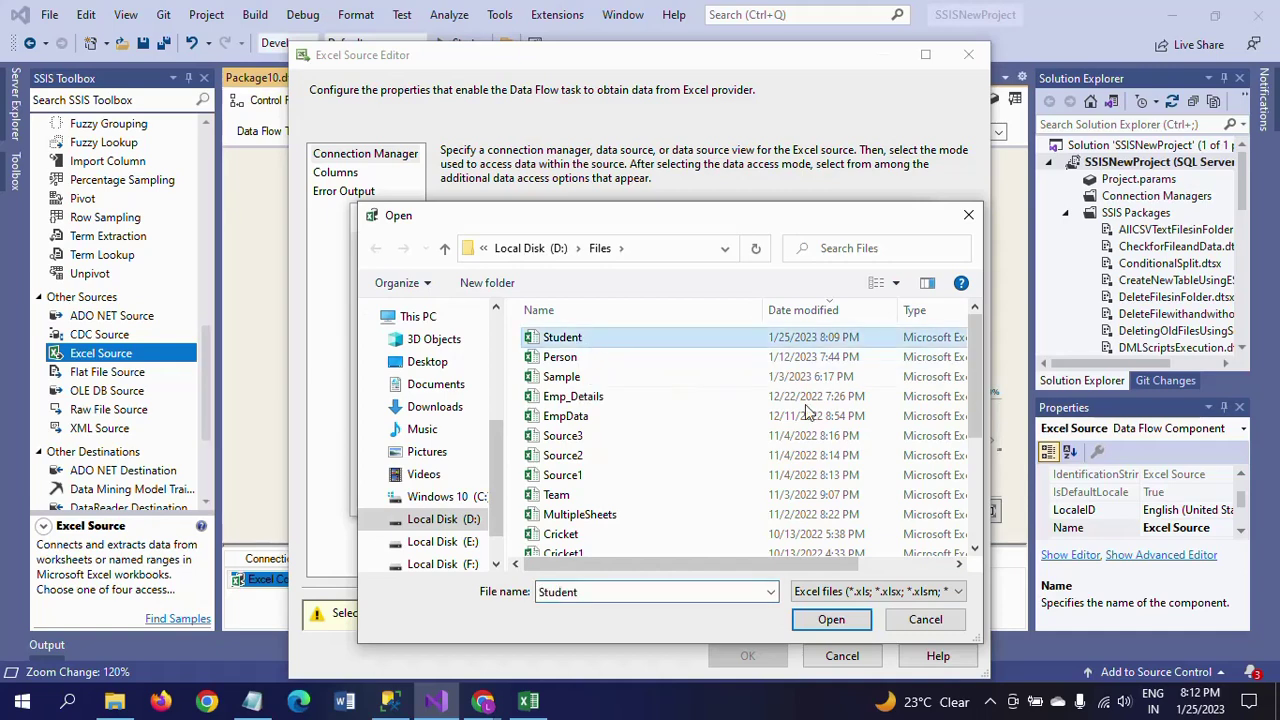
pyautogui.click(829, 618)
pyautogui.click(781, 487)
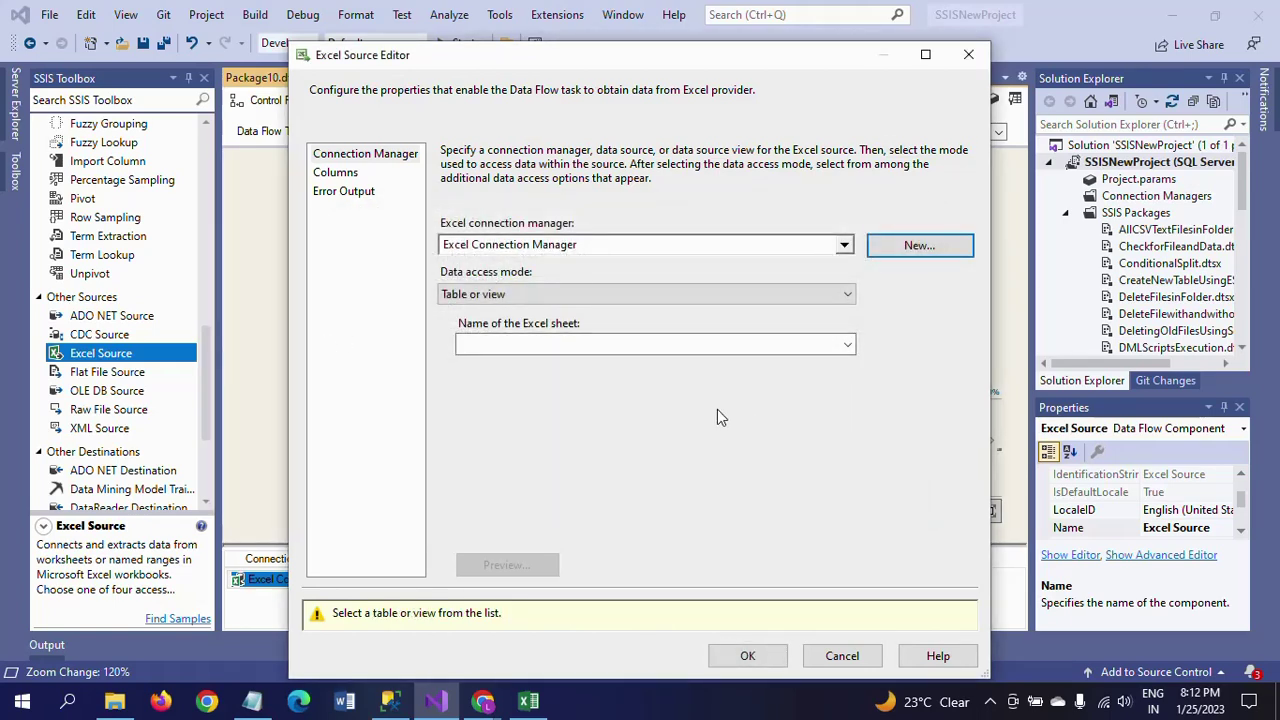
# Step: Set the Excel Source's data access mode to SQL command and enter the query SELECT * FROM [Eighth$]
pyautogui.click(847, 295)
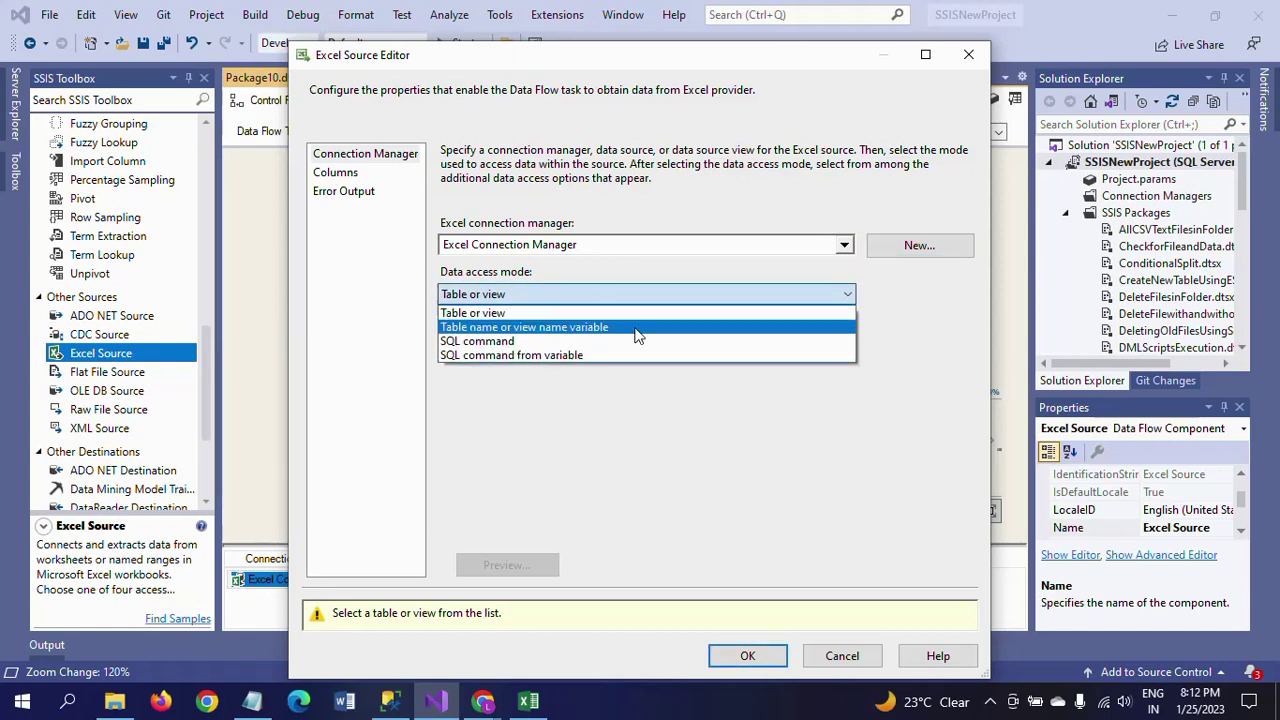
pyautogui.click(577, 343)
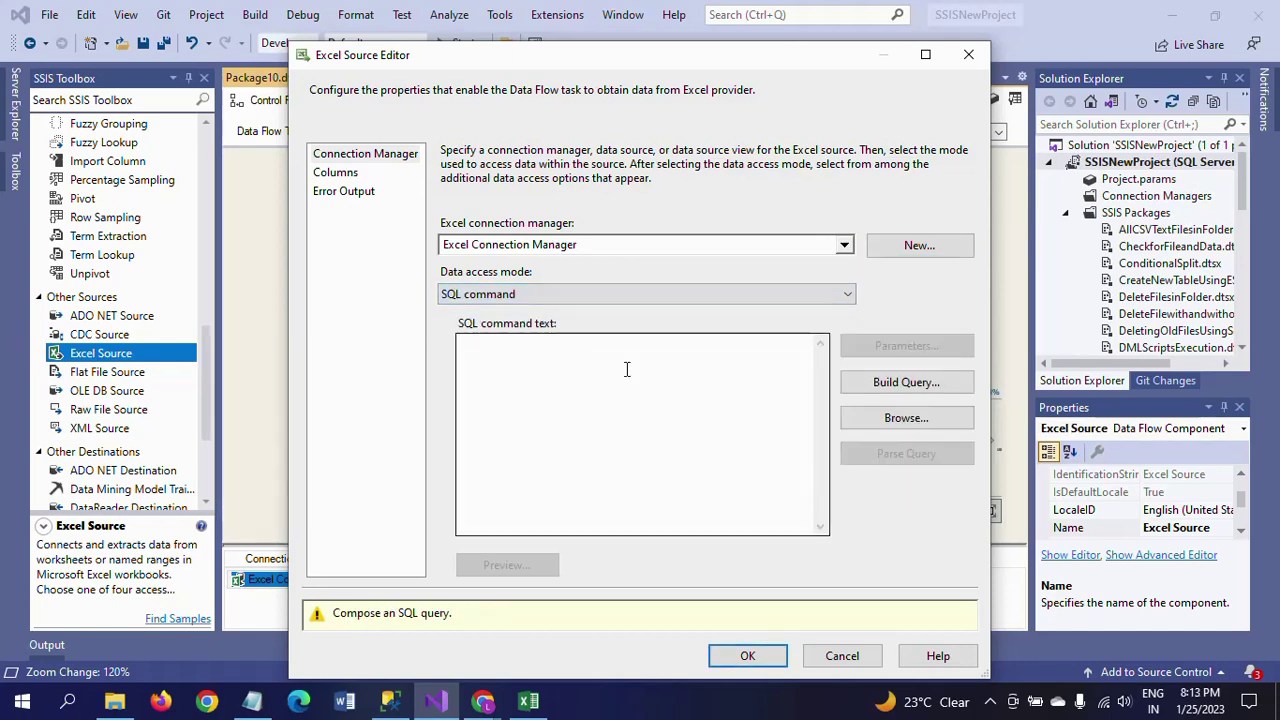
pyautogui.click(616, 425)
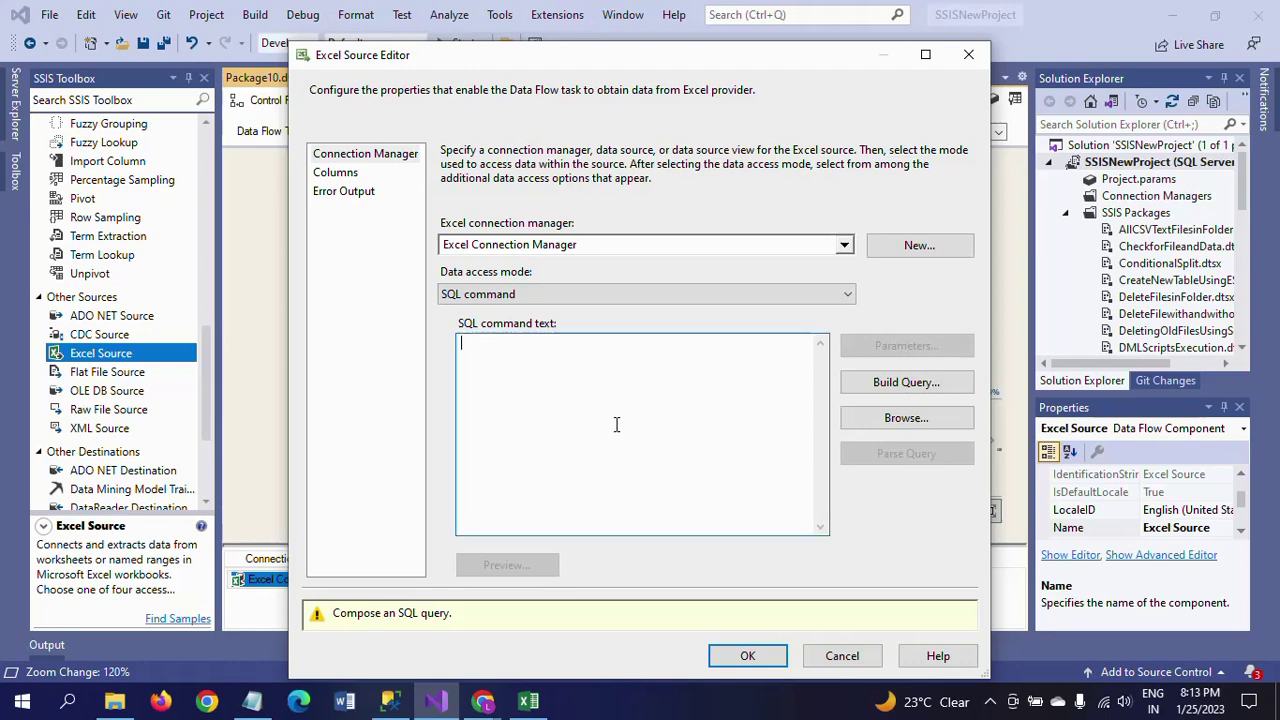
pyautogui.write('SELECT')
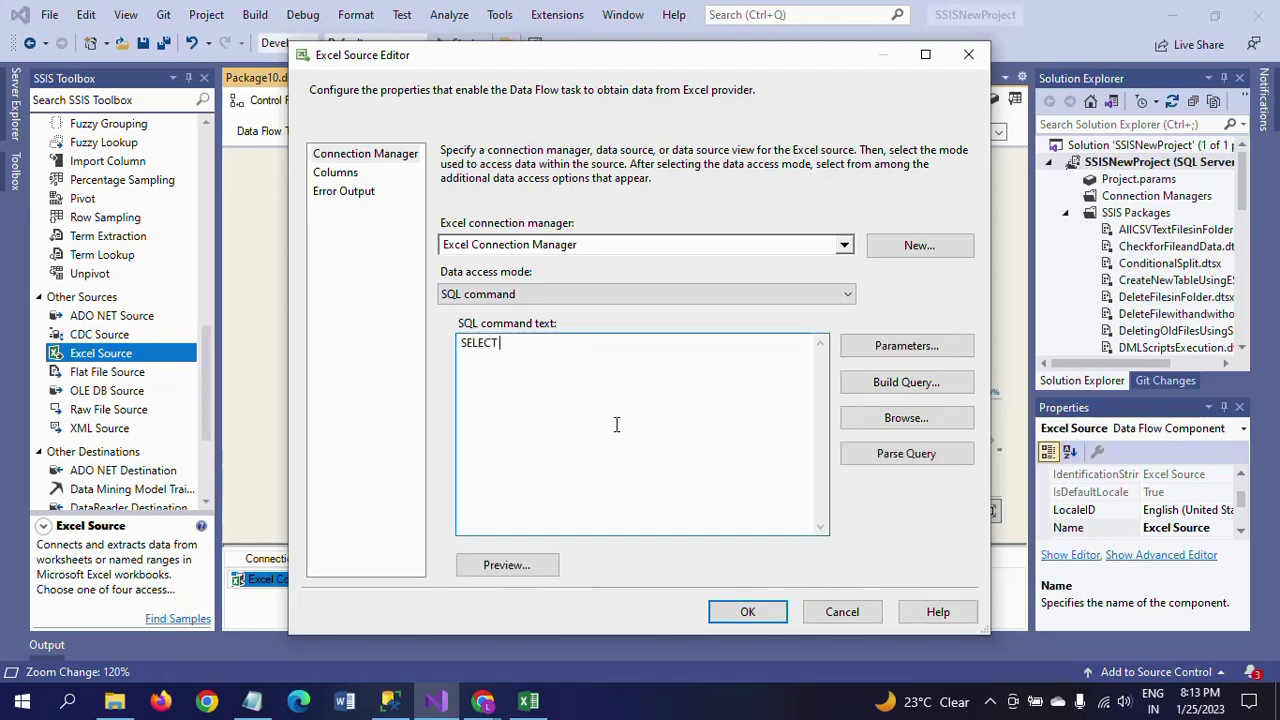
pyautogui.click(529, 700)
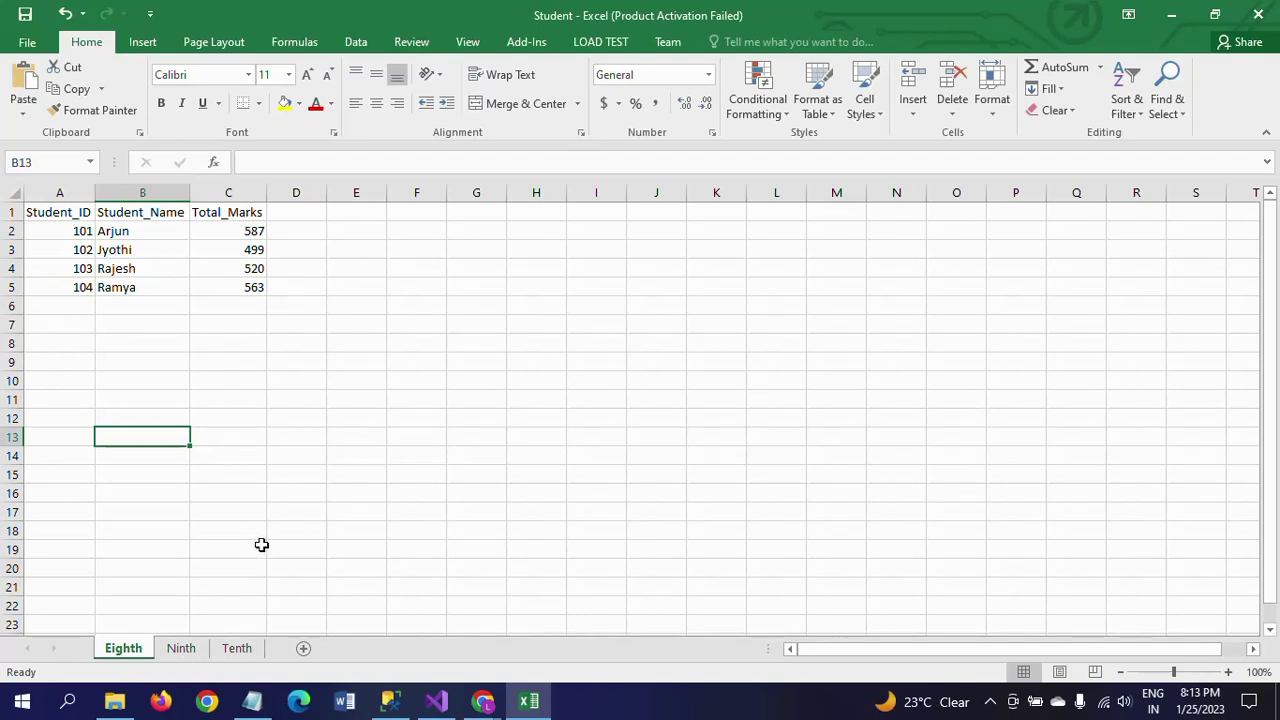
pyautogui.hotkey('alt', 'Tab')
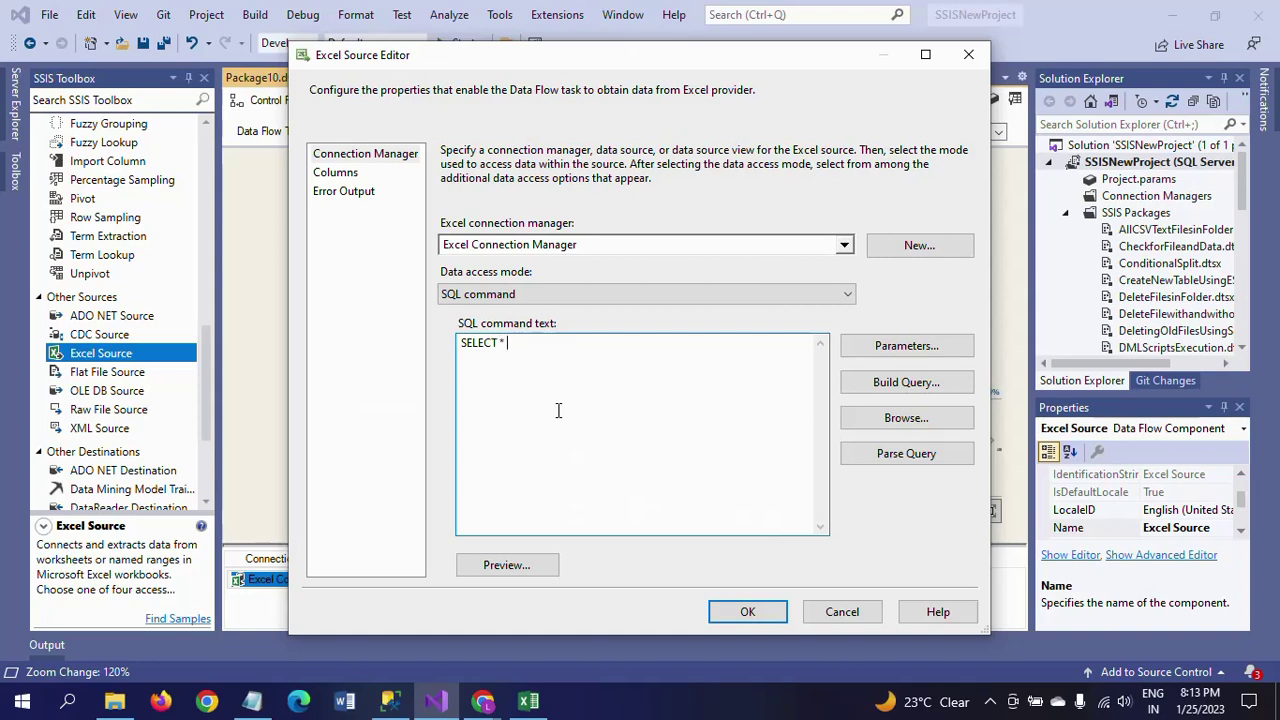
pyautogui.write('FRO')
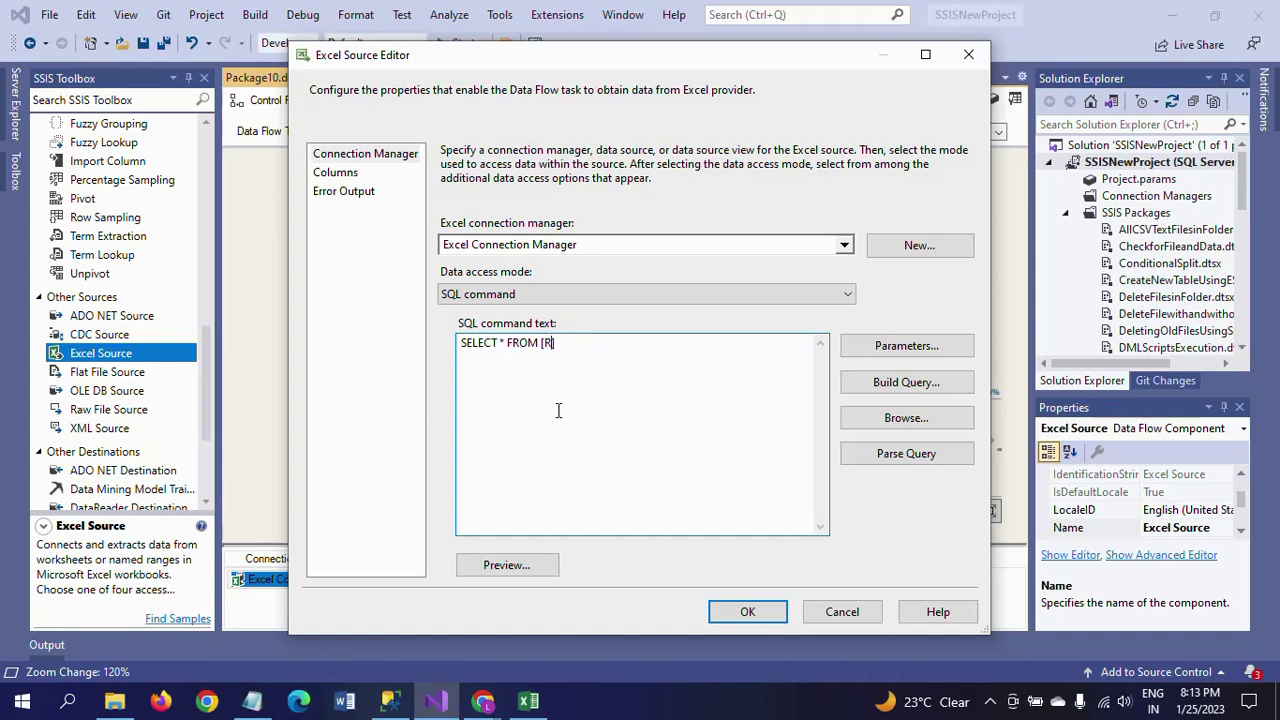
pyautogui.write('M [Eighth')
pyautogui.hotkey('alt', 'Tab')
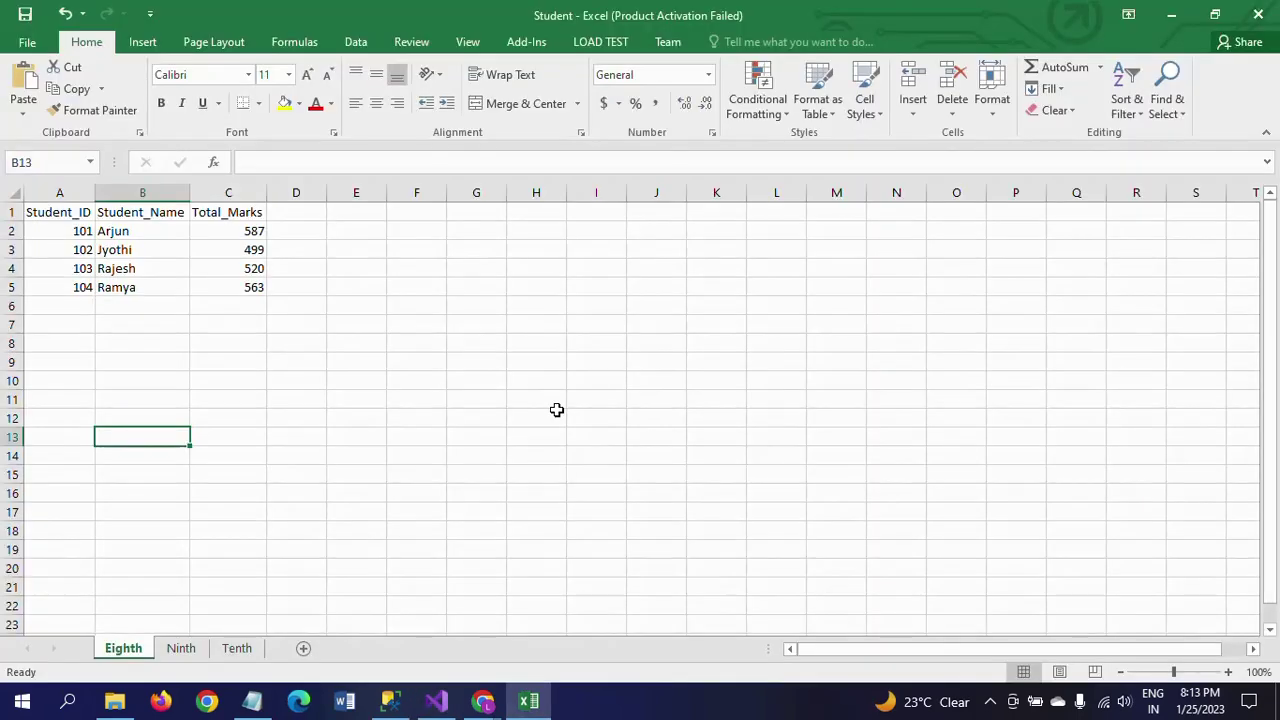
pyautogui.hotkey('alt', 'Tab')
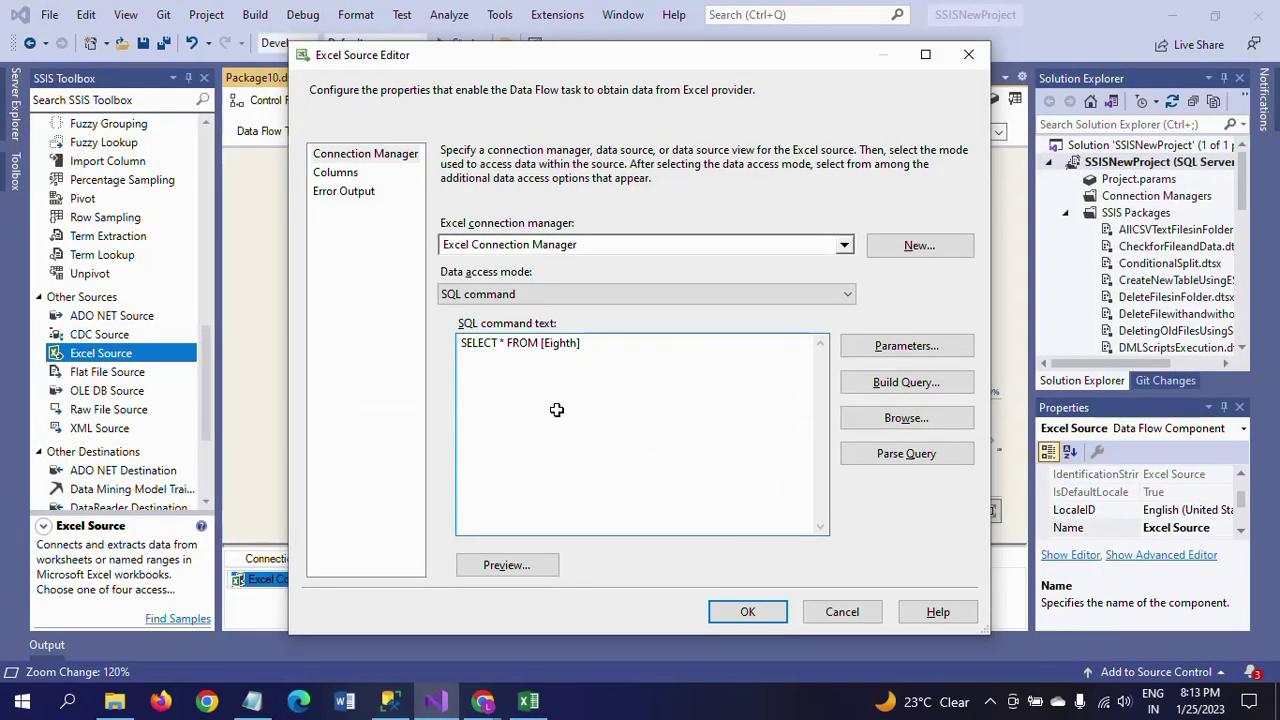
pyautogui.write('$] ')
# Step: Append UNION ALL and a second copy of the SELECT statement and its UNION ALL, changing the copied sheet name to Ninth$
pyautogui.write('UNION ALL')
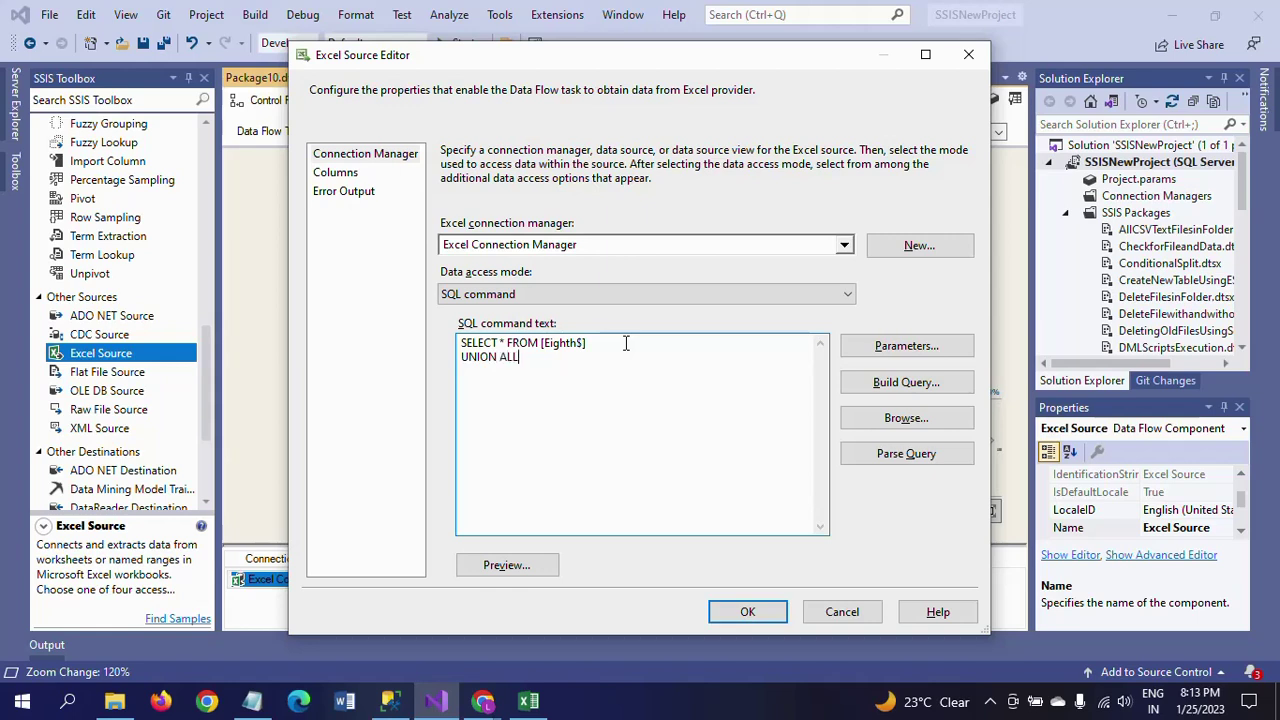
pyautogui.press('Return')
pyautogui.hotkey('ctrl', 'a')
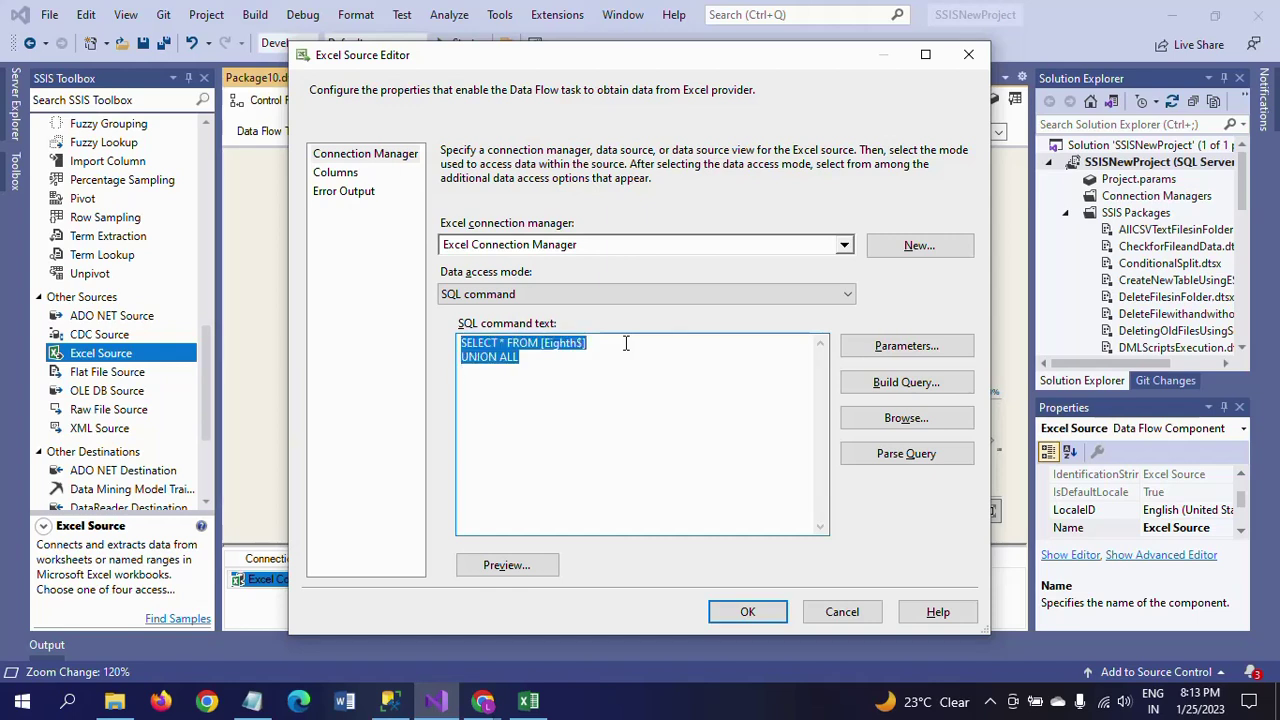
pyautogui.hotkey('ctrl', 'c')
pyautogui.hotkey('ctrl', 'End')
pyautogui.hotkey('ctrl', 'v')
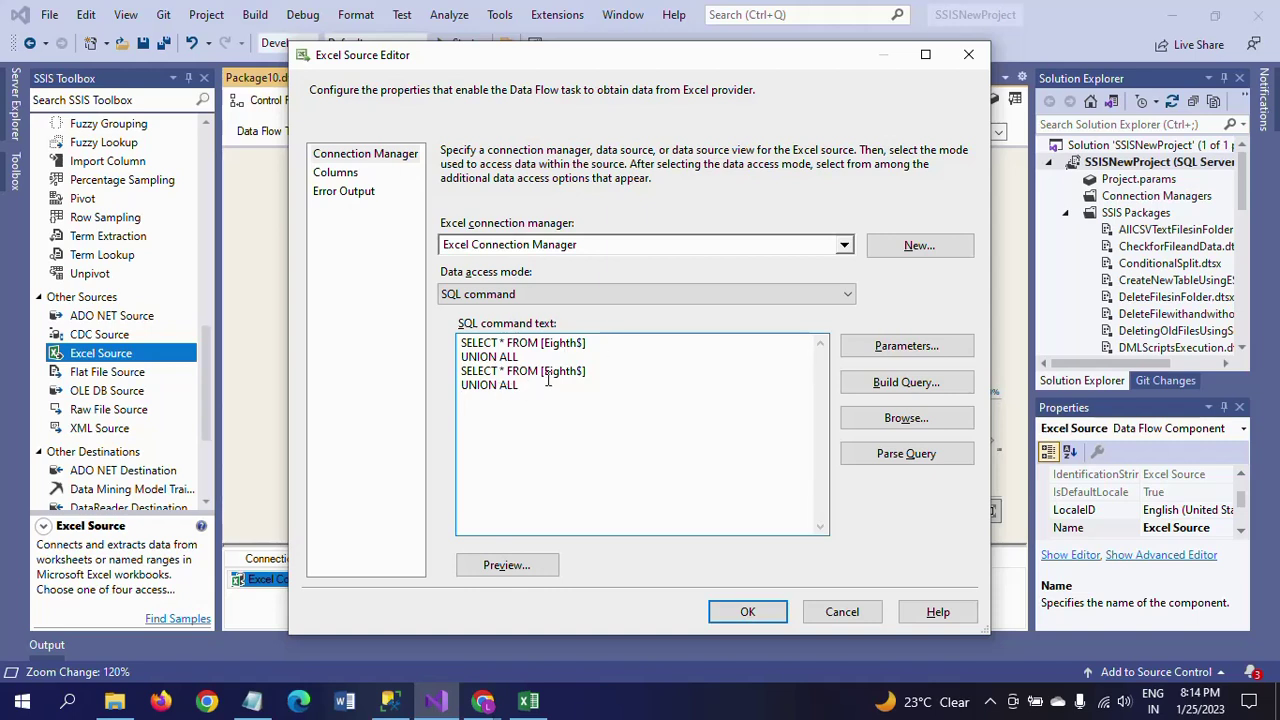
pyautogui.moveTo(542, 372); pyautogui.dragTo(582, 372)
pyautogui.hotkey('alt', 'Tab')
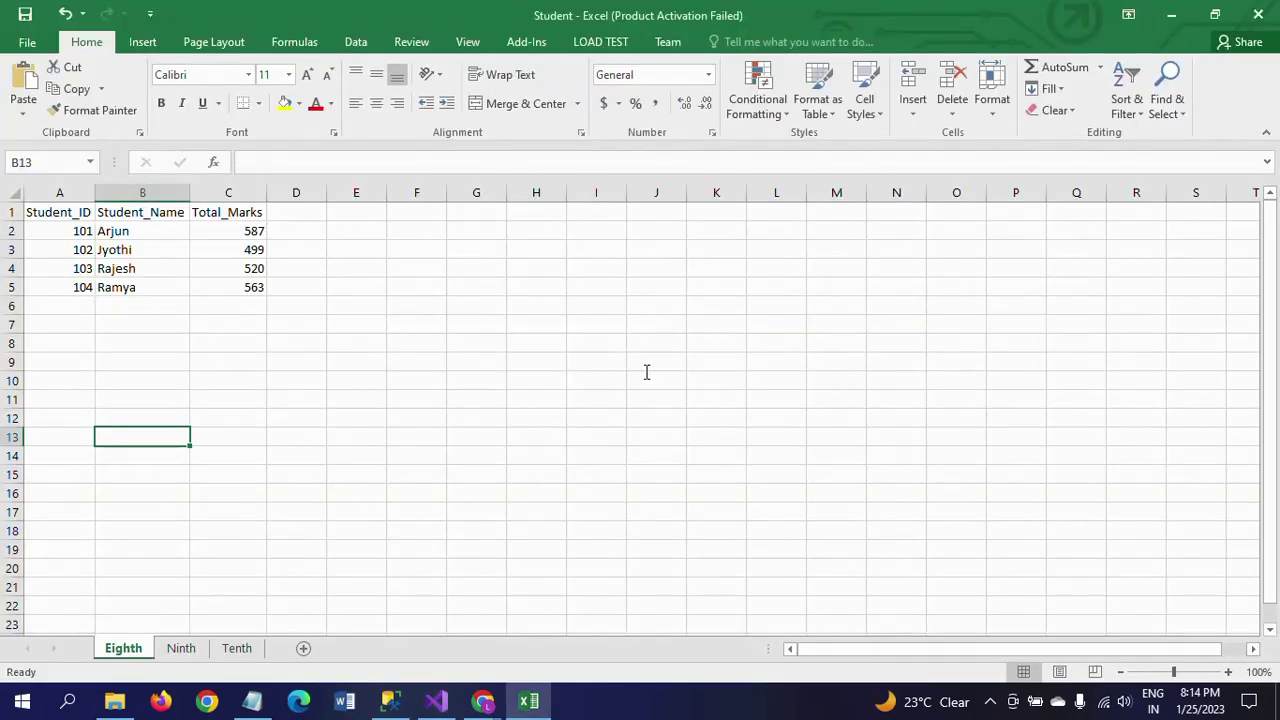
pyautogui.hotkey('alt', 'Tab')
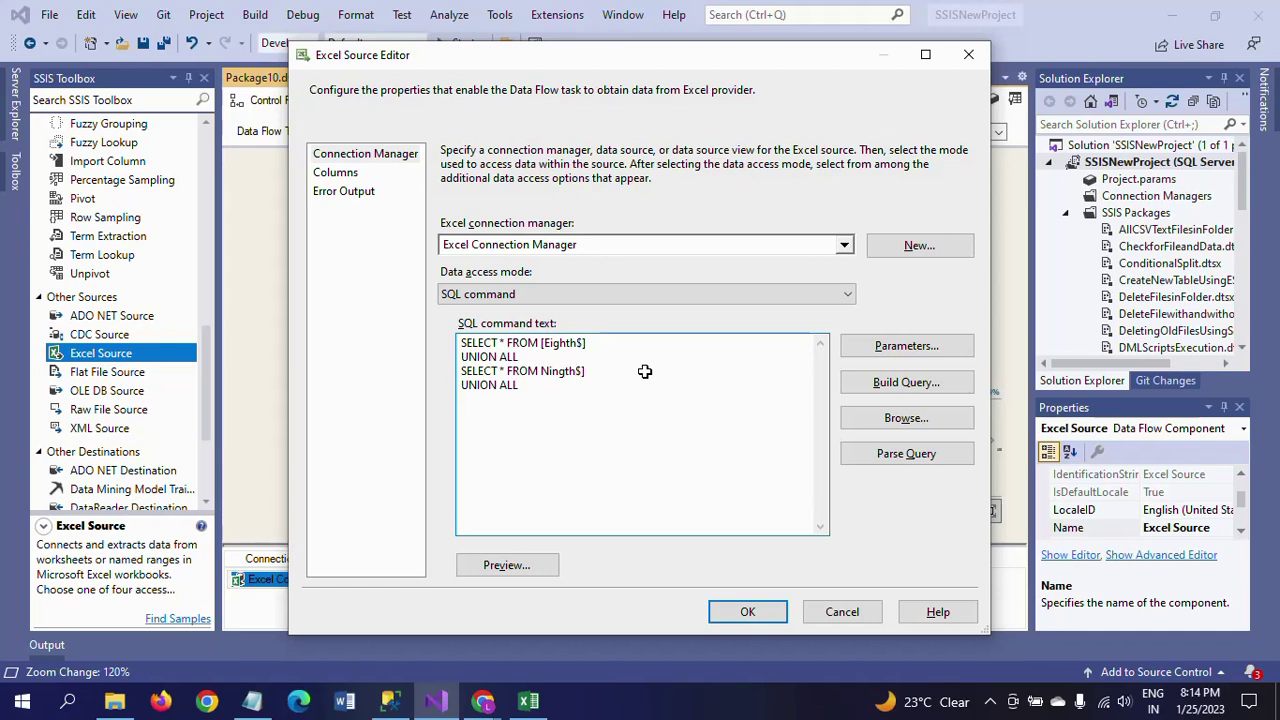
pyautogui.press('BackSpace')
pyautogui.press('BackSpace')
# Step: Add a third SELECT statement for the Tenth$ sheet at the end of the query, without a trailing UNION ALL
pyautogui.click(562, 391)
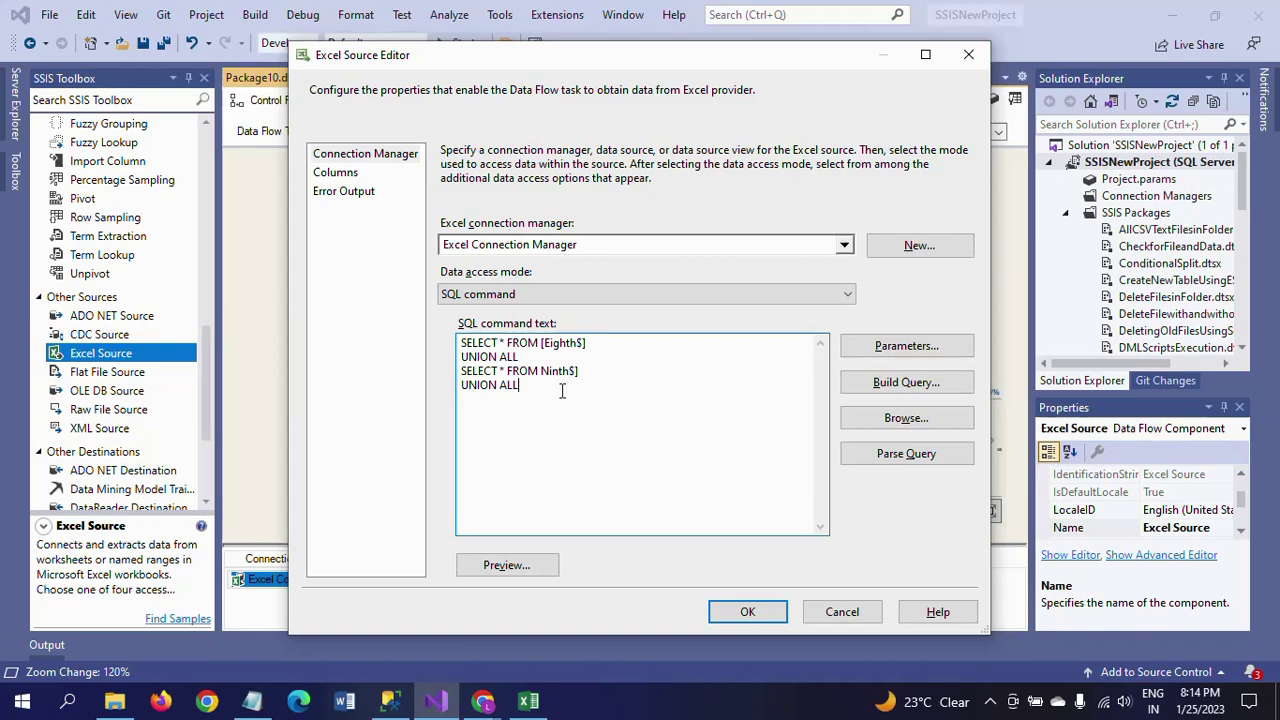
pyautogui.press('Return')
pyautogui.hotkey('ctrl', 'v')
pyautogui.hotkey('shift', 'Home')
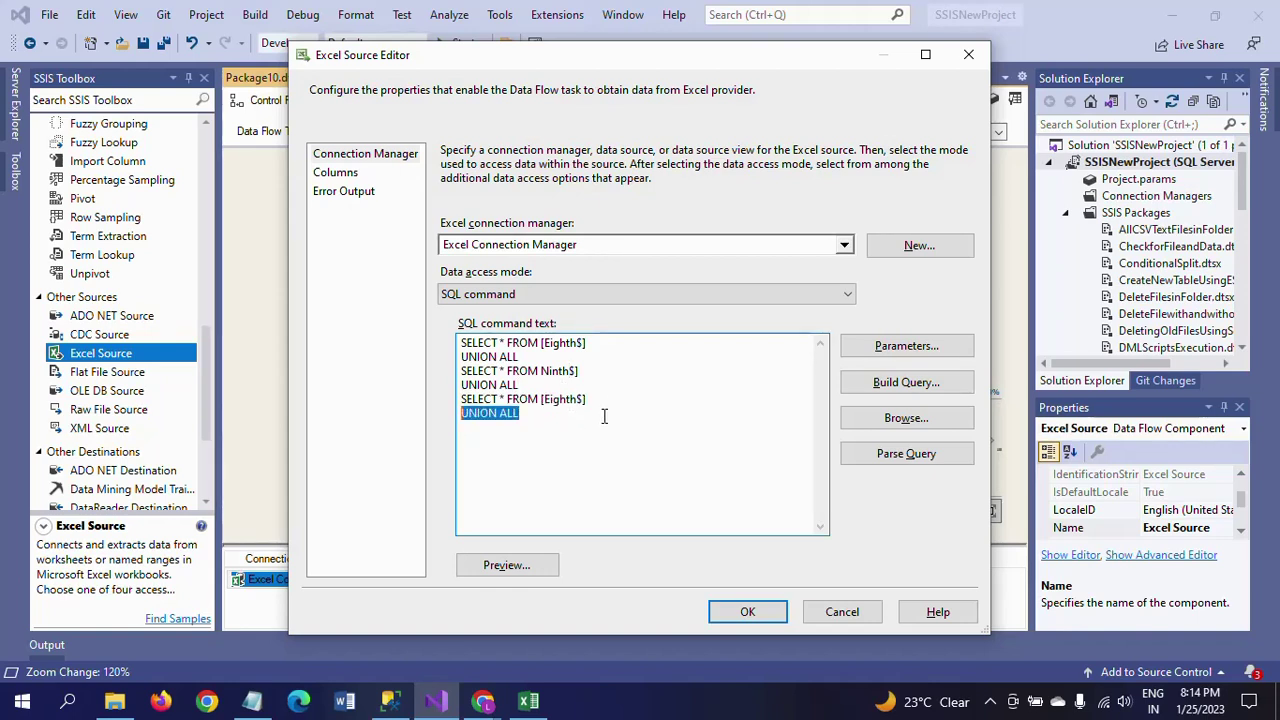
pyautogui.press('BackSpace')
pyautogui.moveTo(541, 399); pyautogui.dragTo(575, 399)
pyautogui.write('Ten')
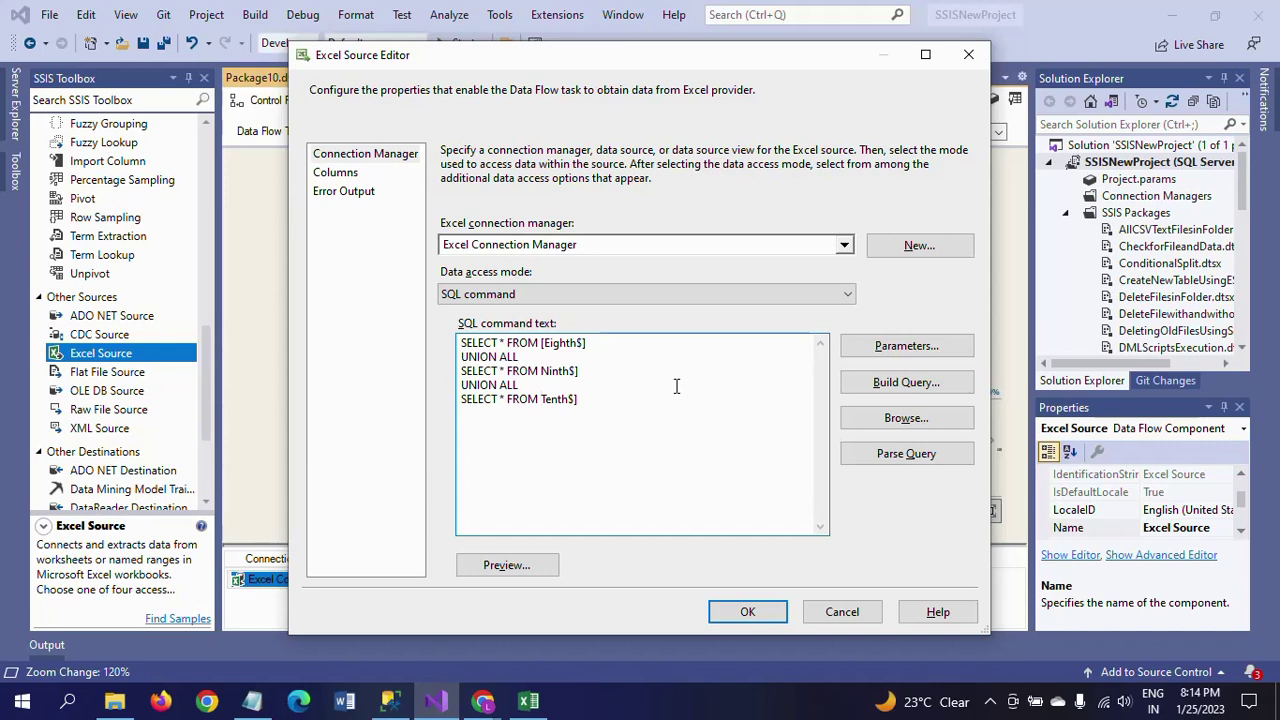
# Step: Insert the missing opening brackets so the query reads [Ninth$] and [Tenth$], and accept the Excel Source settings
pyautogui.write('[')
pyautogui.click(540, 371)
pyautogui.write('[')
pyautogui.click(612, 404)
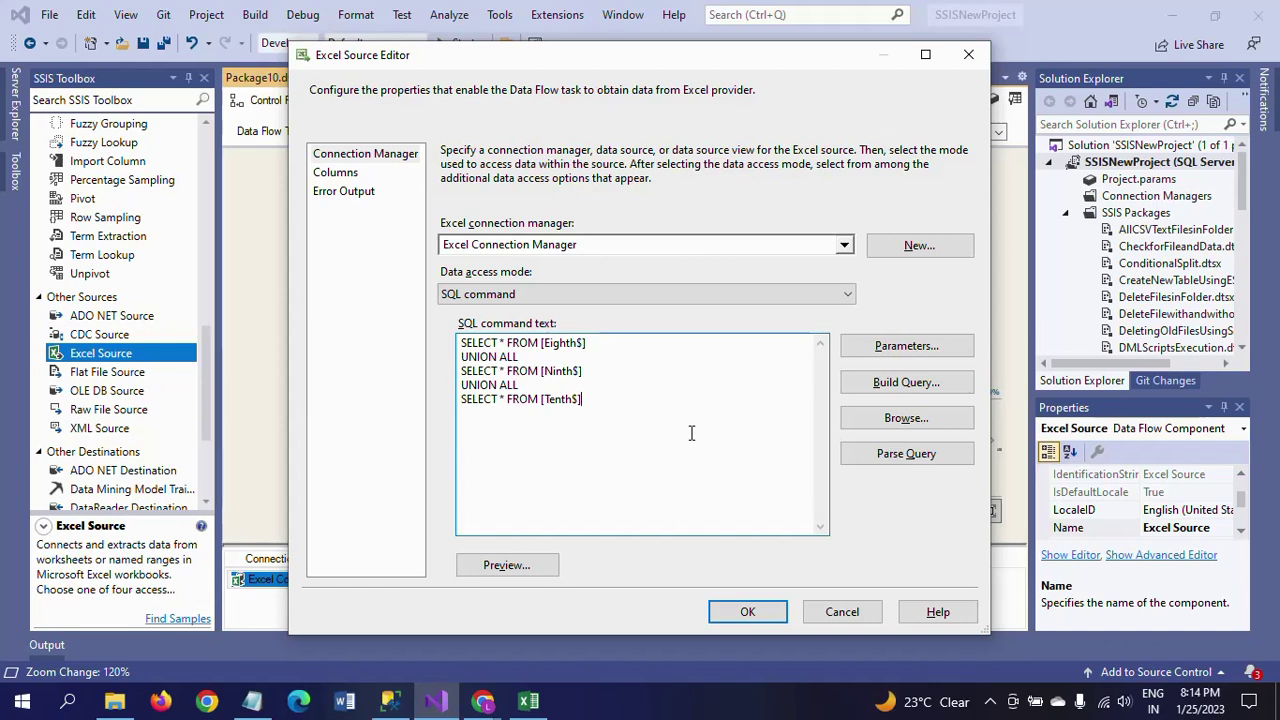
pyautogui.click(741, 614)
# Step: Add an OLE DB Destination below the Excel Source and connect the source's data output to it
pyautogui.click(454, 291)
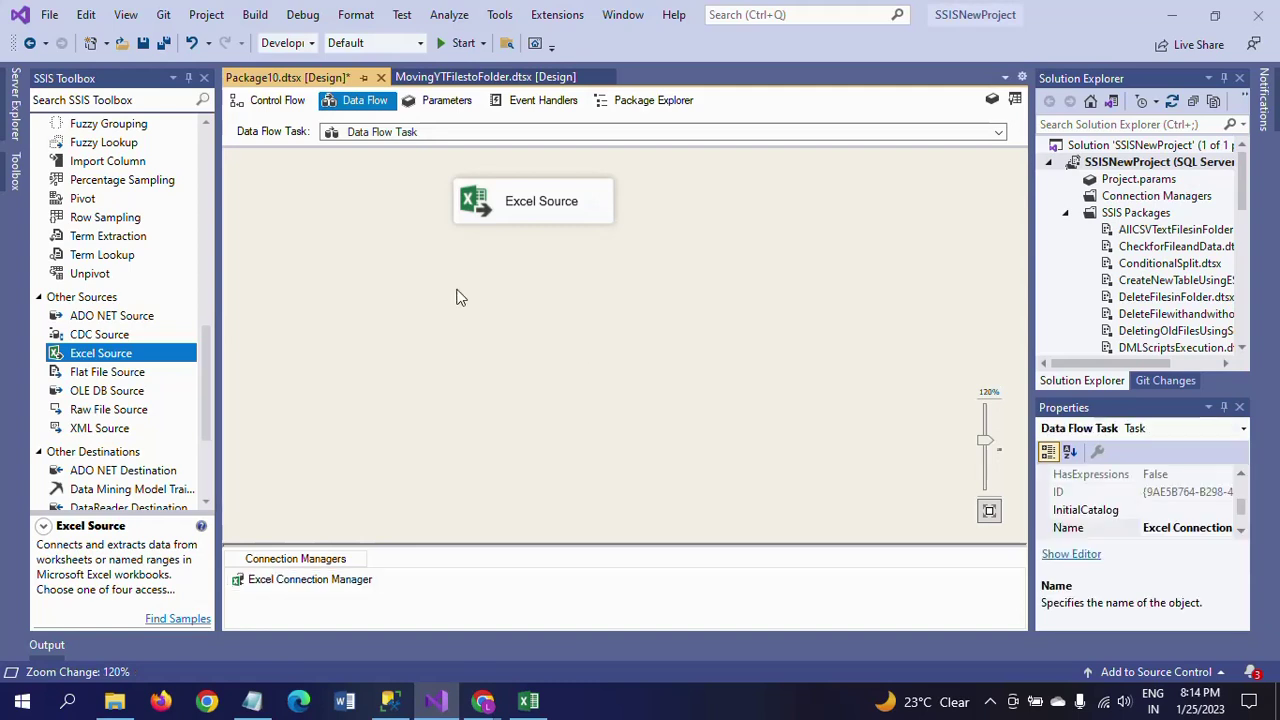
pyautogui.click(560, 213)
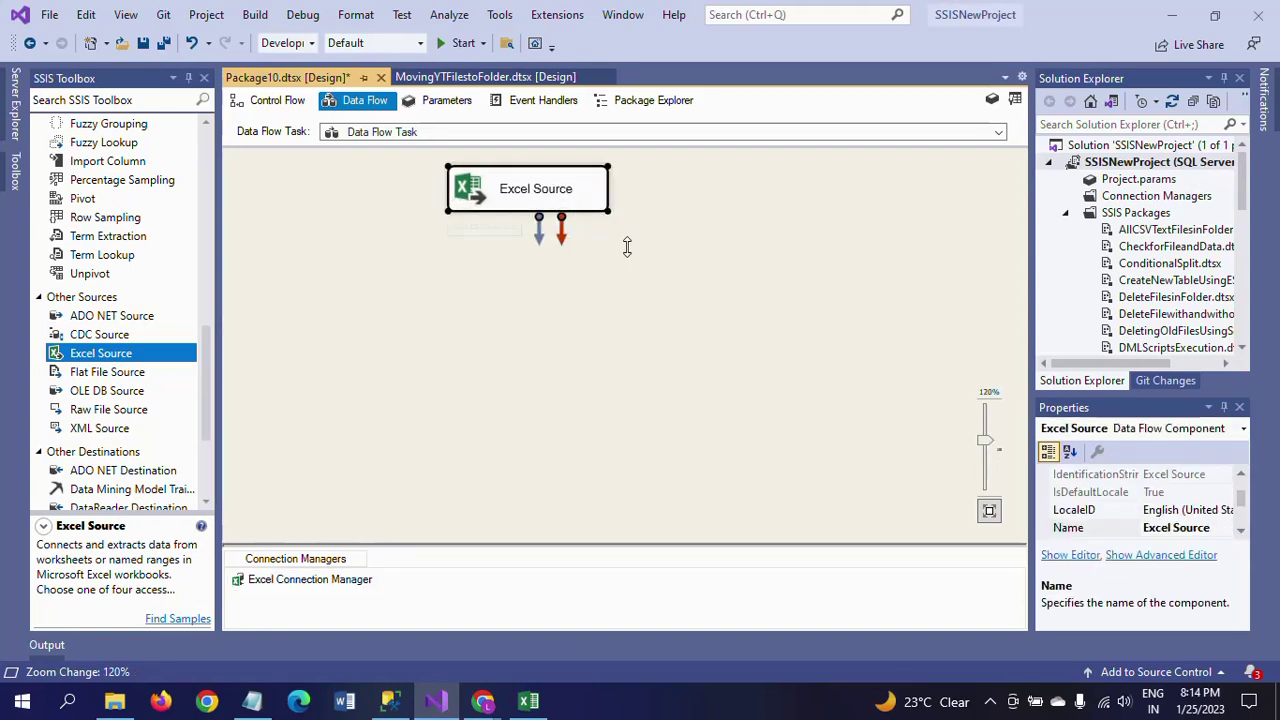
pyautogui.click(669, 294)
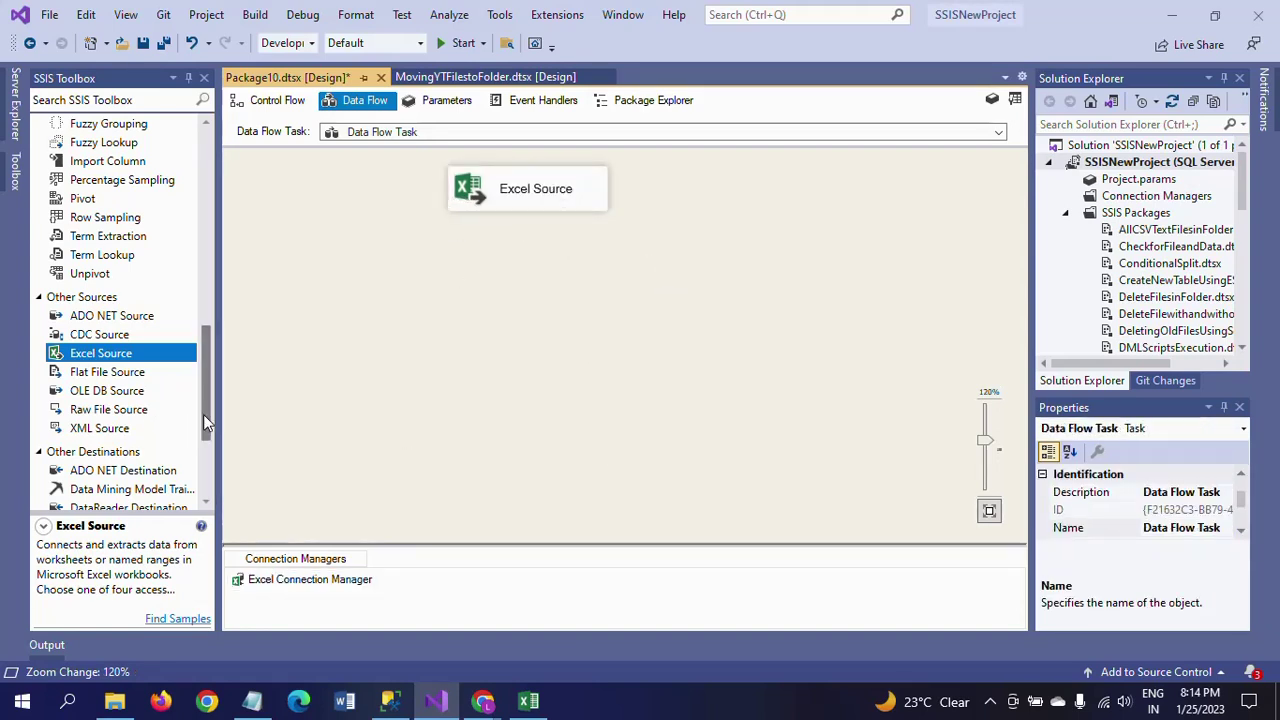
pyautogui.moveTo(205, 412); pyautogui.dragTo(206, 449)
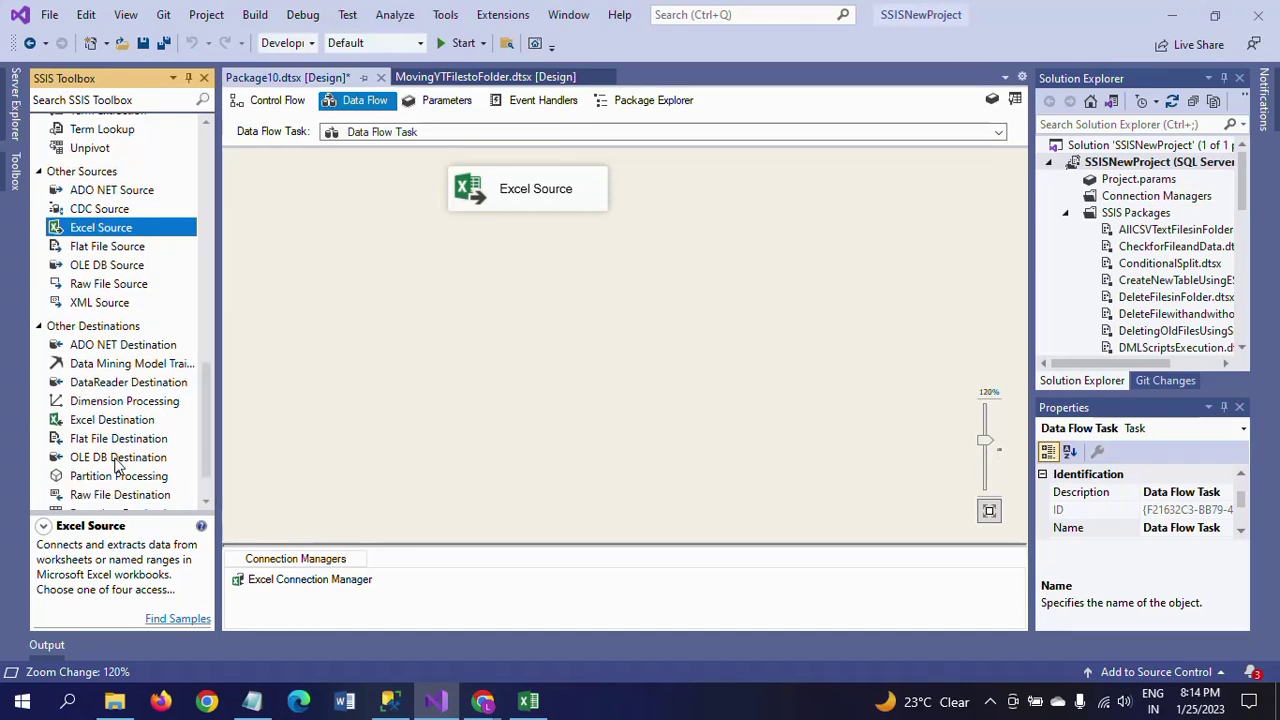
pyautogui.moveTo(120, 458); pyautogui.dragTo(605, 378)
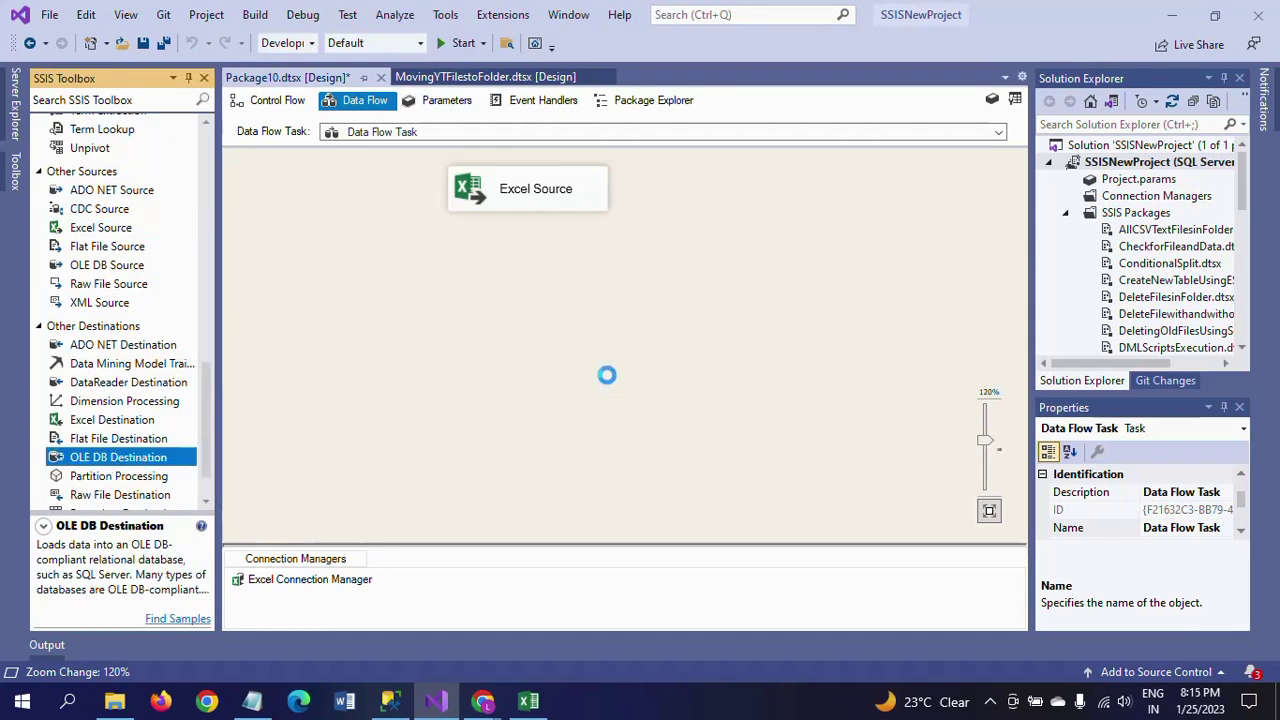
pyautogui.click(522, 196)
pyautogui.moveTo(537, 226); pyautogui.dragTo(660, 405)
# Step: Configure the OLE DB Destination to use the ADMIN.Sample connection and load into the [dbo].[Student_tbl] table
pyautogui.doubleClick(670, 415)
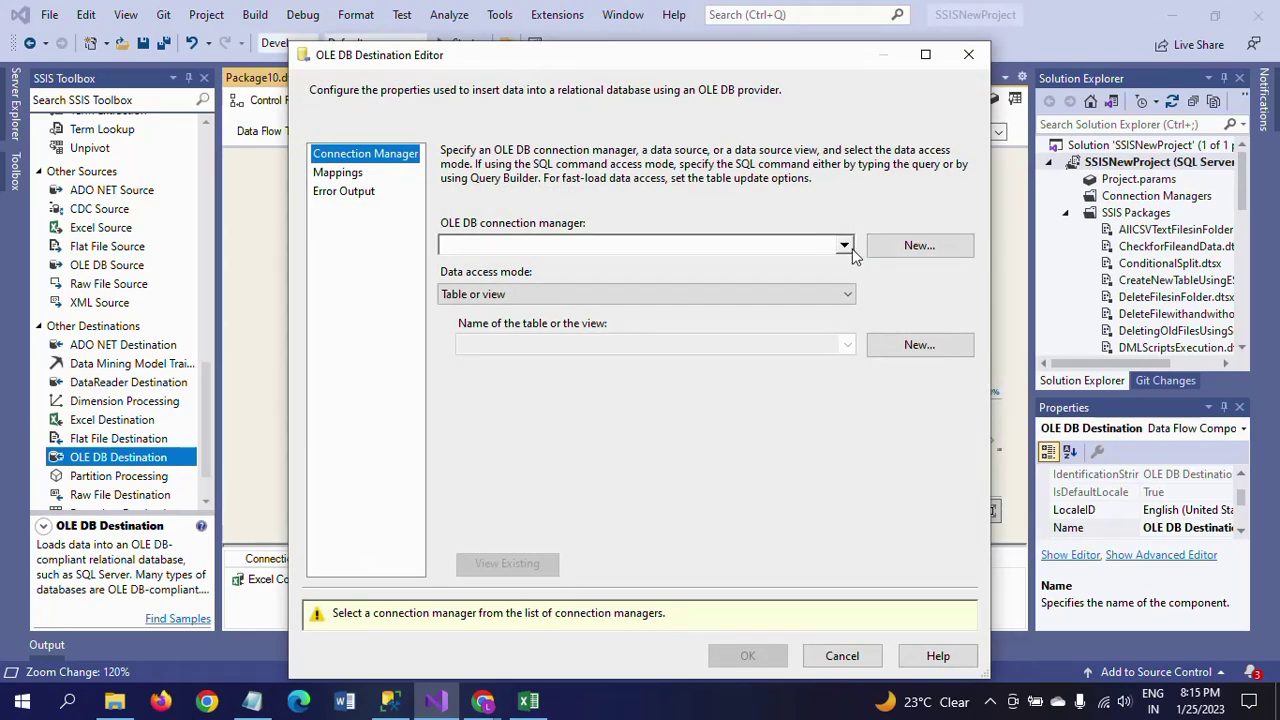
pyautogui.click(918, 248)
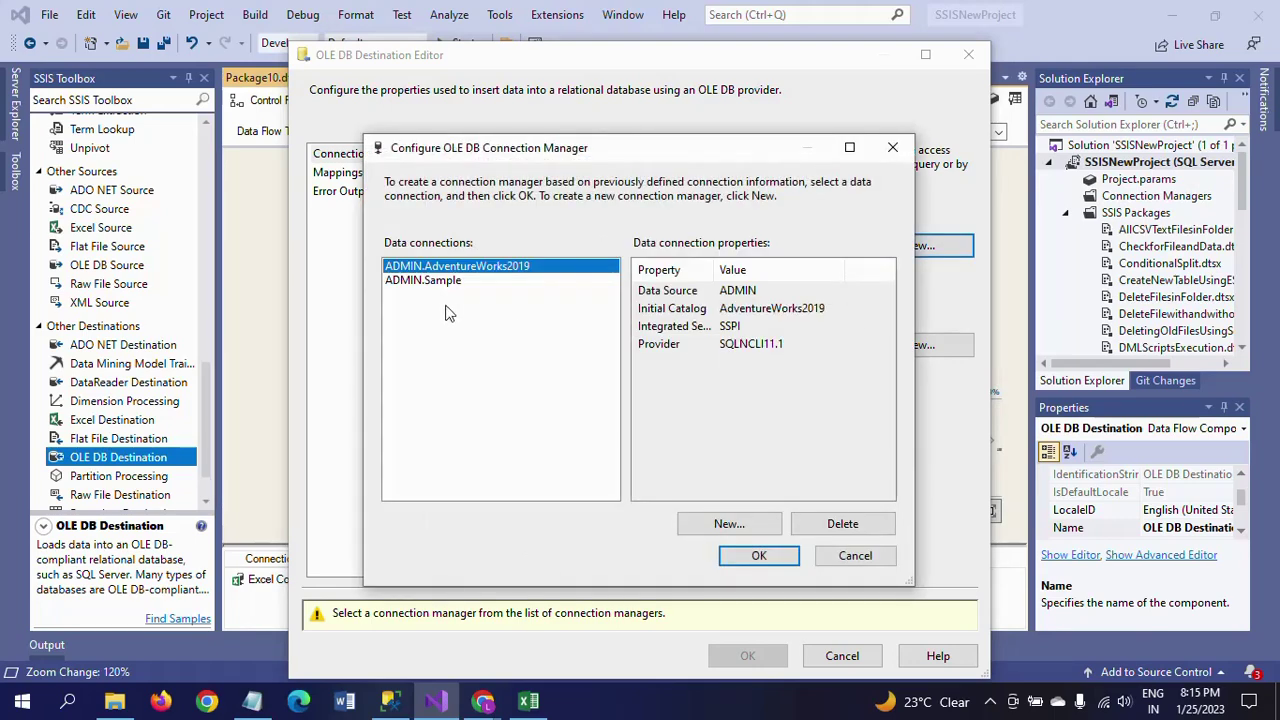
pyautogui.click(450, 282)
pyautogui.click(759, 558)
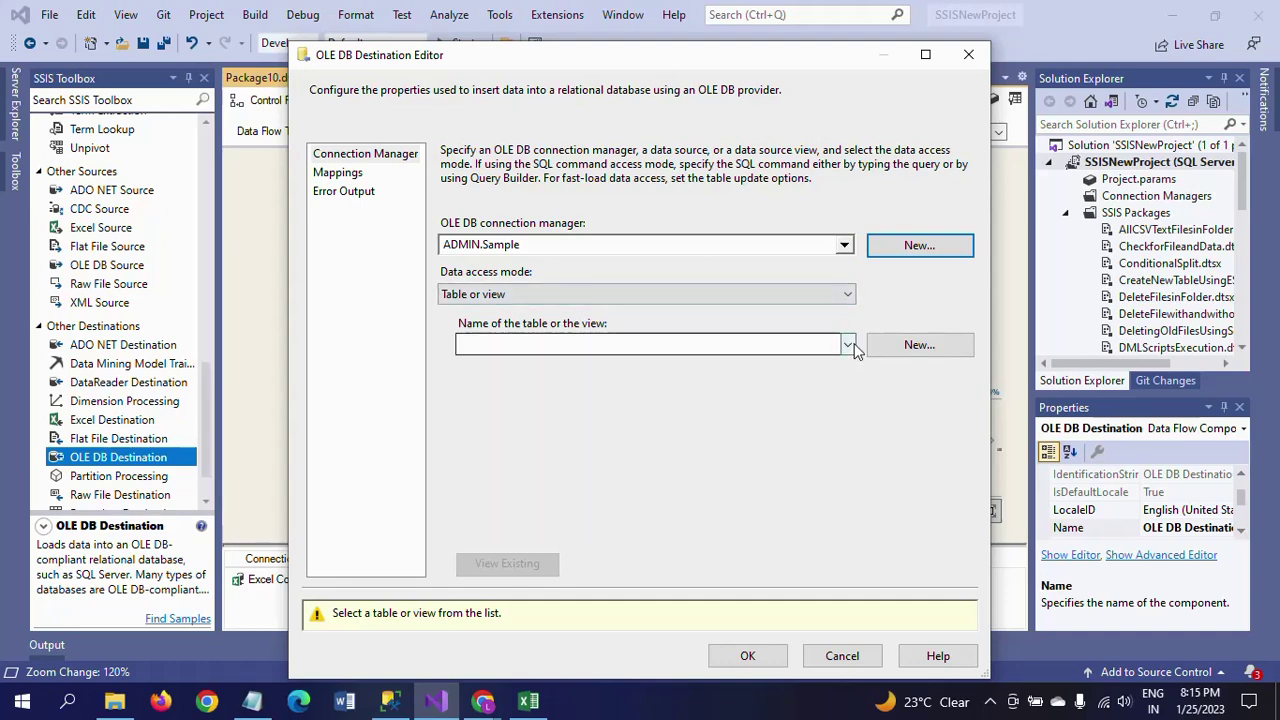
pyautogui.click(390, 703)
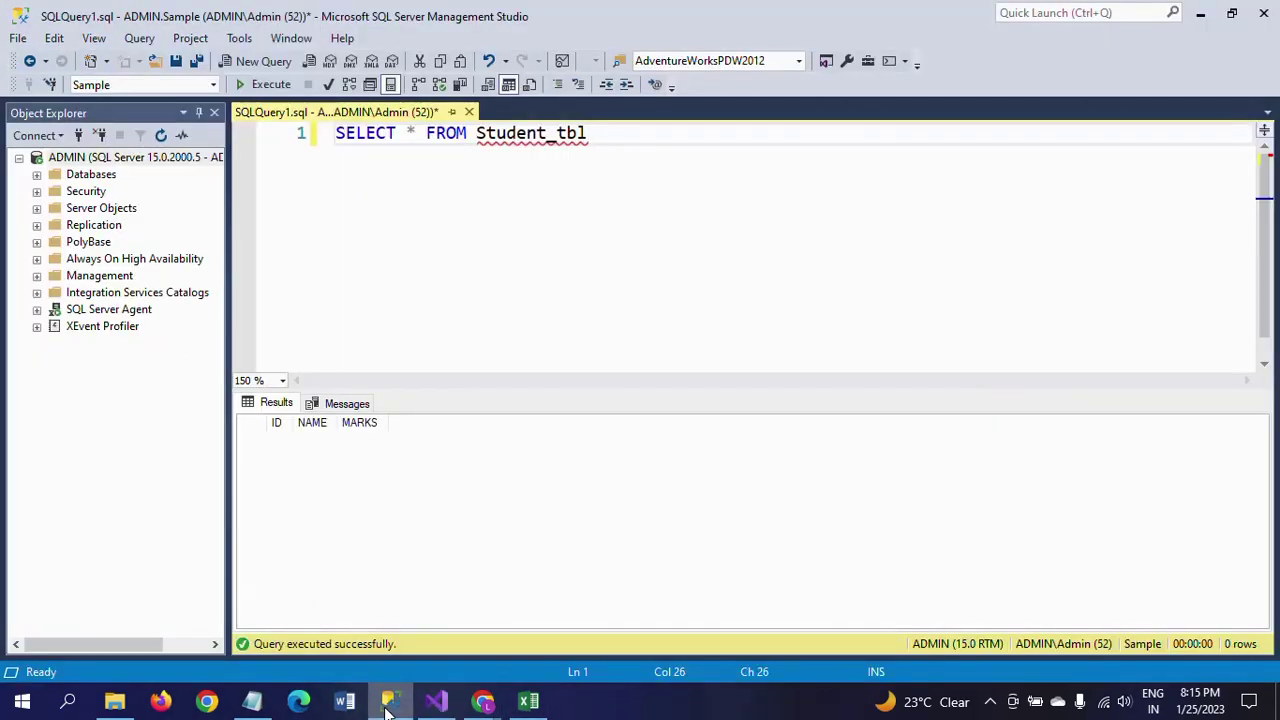
pyautogui.click(389, 704)
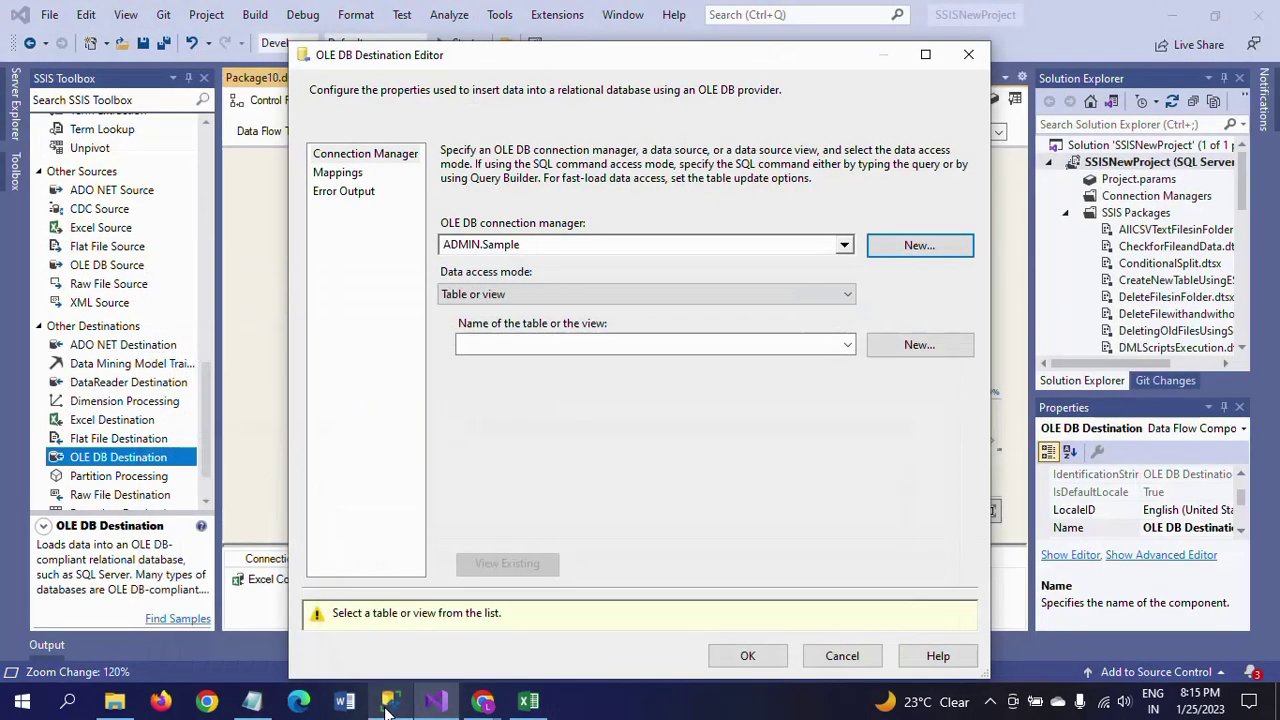
pyautogui.click(848, 347)
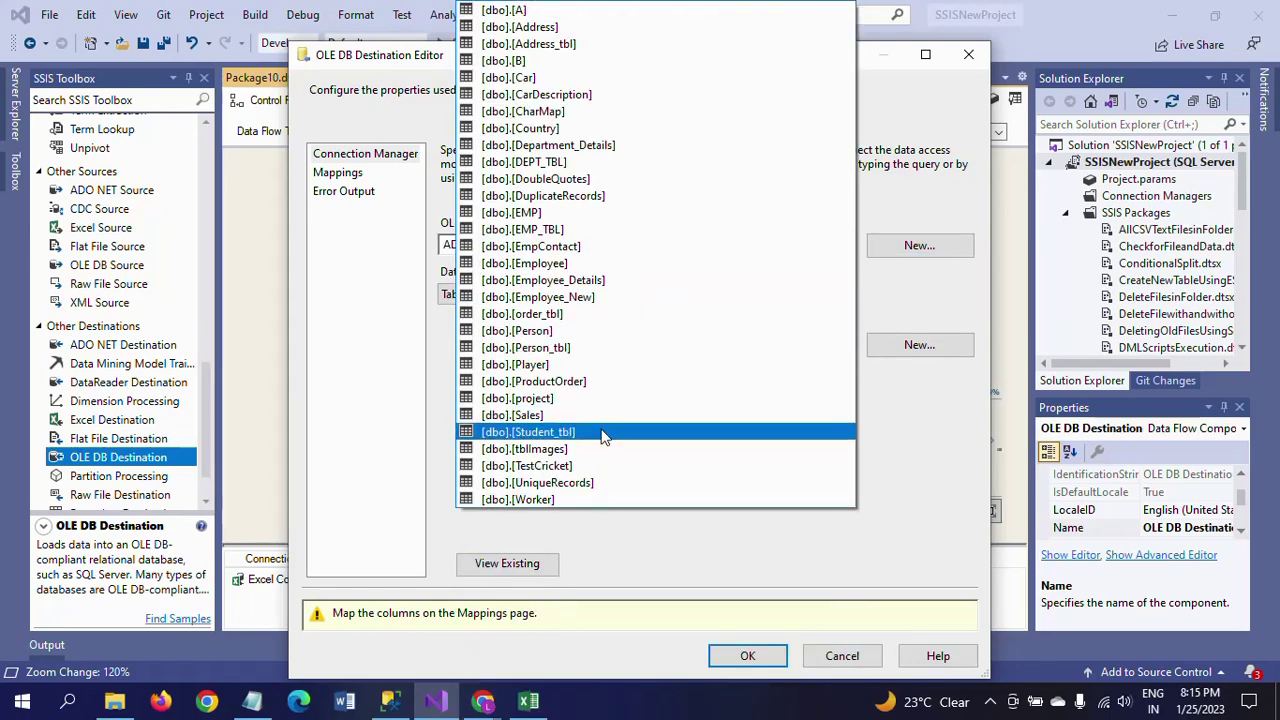
pyautogui.click(650, 432)
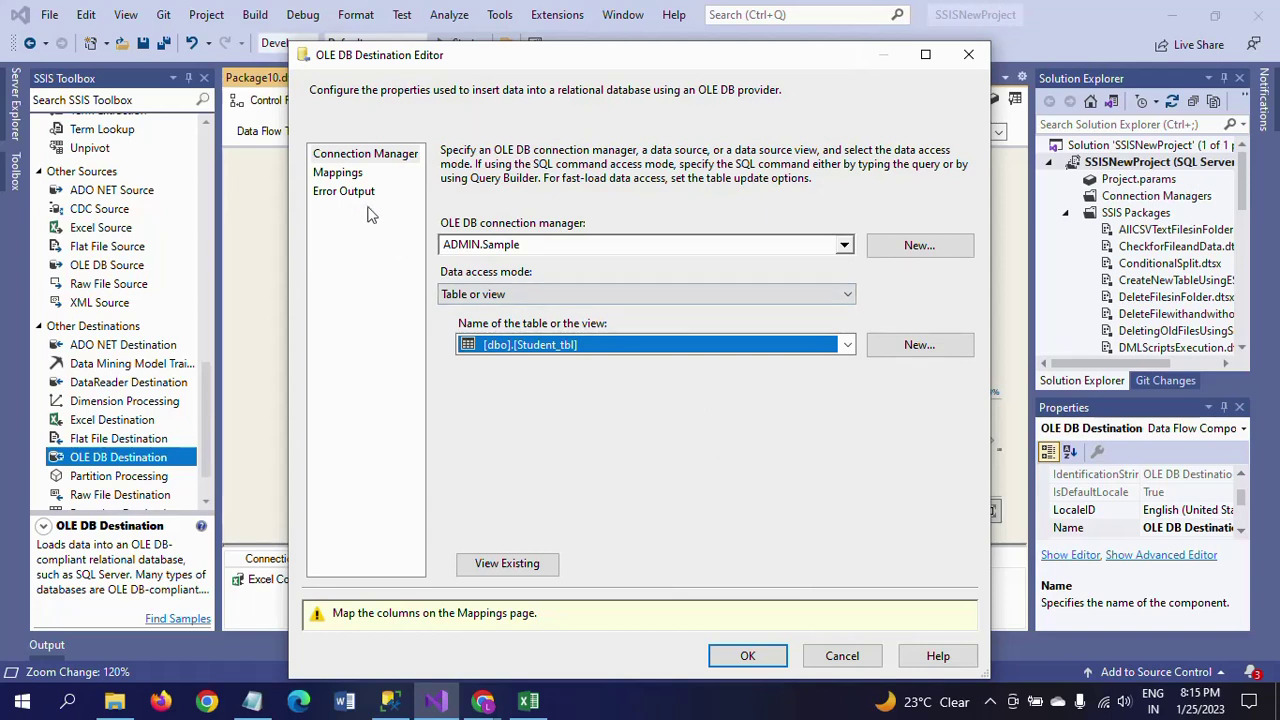
# Step: Map the input columns Student_ID to ID, Student_Name to NAME and Total_Marks to MARKS in the OLE DB Destination
pyautogui.click(348, 174)
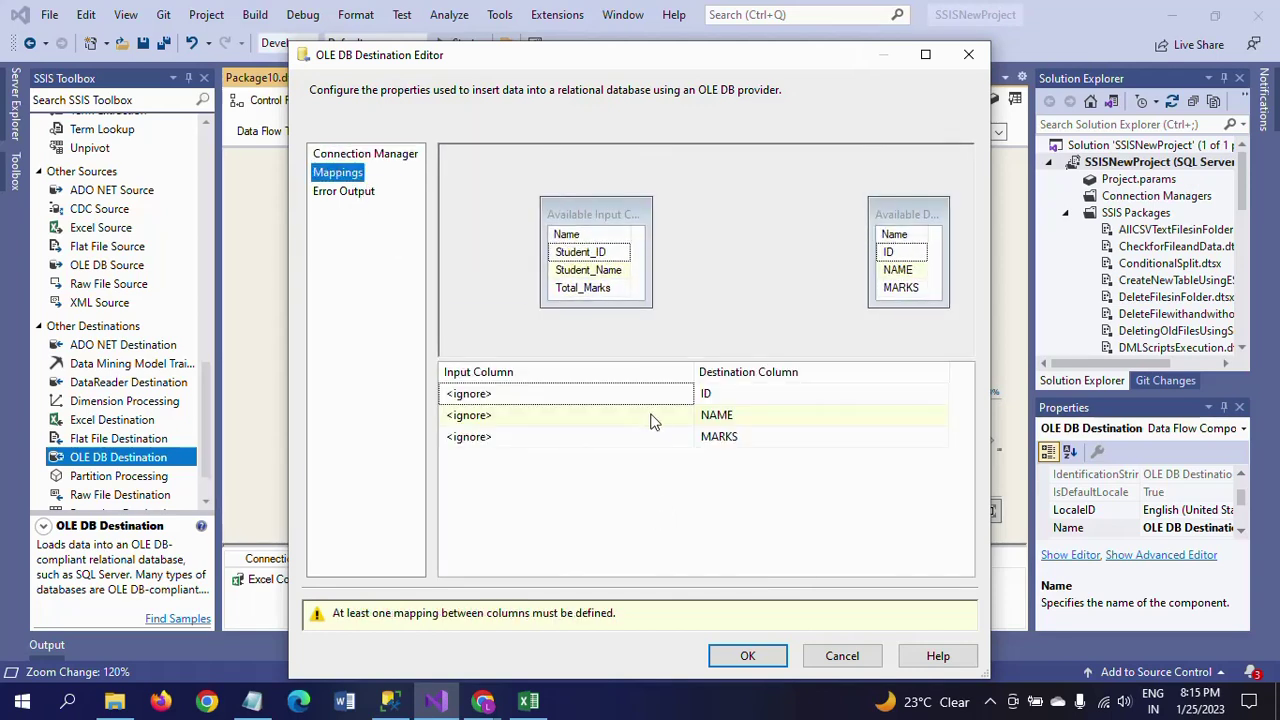
pyautogui.click(671, 394)
pyautogui.click(686, 394)
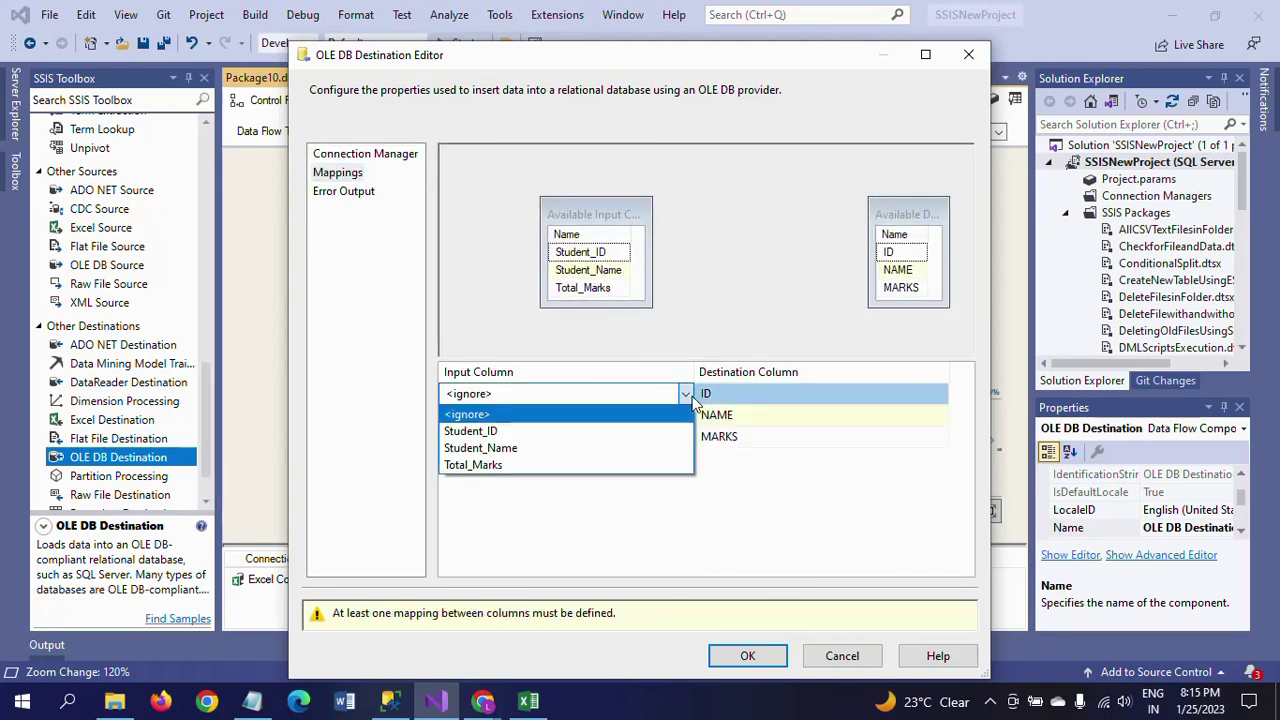
pyautogui.click(539, 435)
pyautogui.click(551, 417)
pyautogui.click(551, 419)
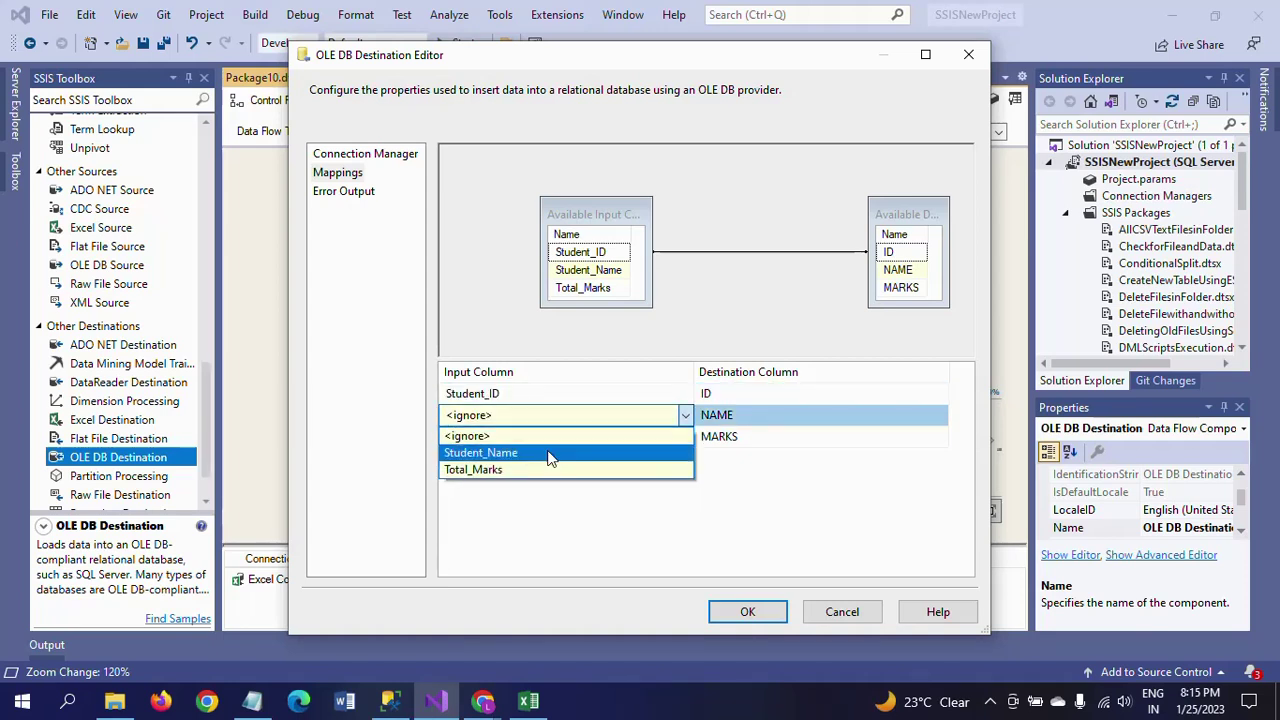
pyautogui.click(548, 451)
pyautogui.click(527, 438)
pyautogui.click(527, 438)
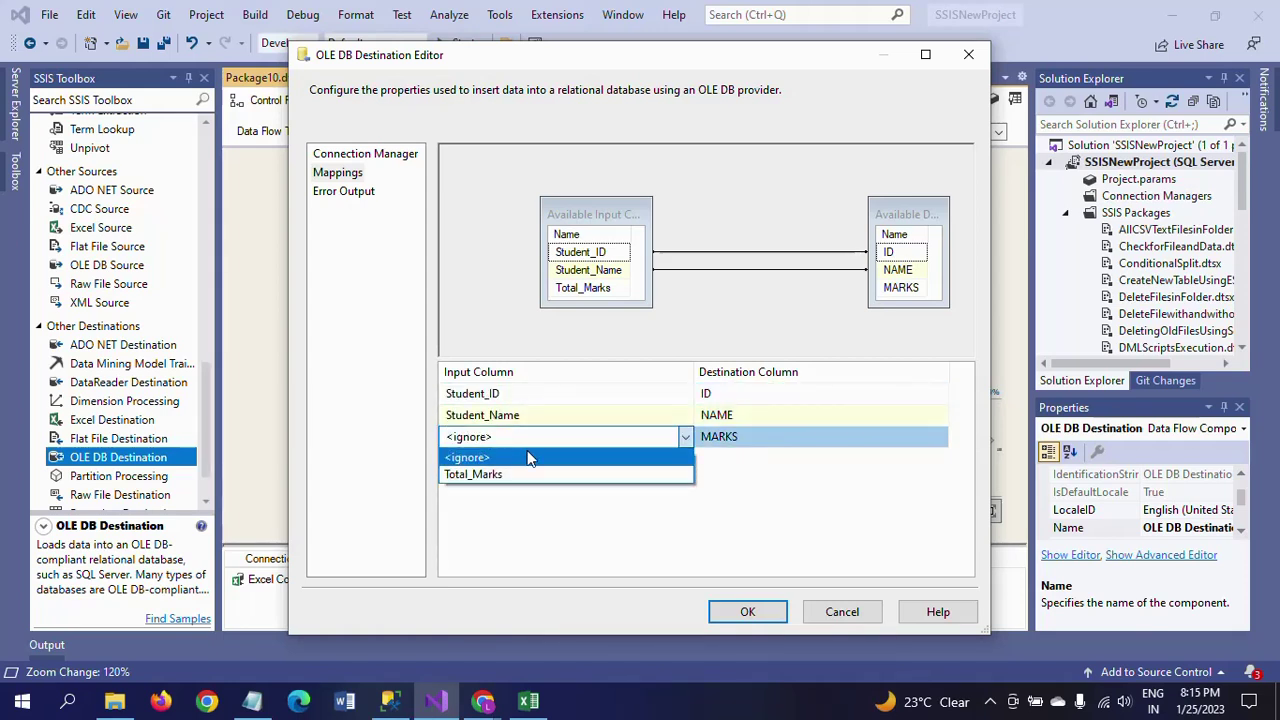
pyautogui.click(520, 475)
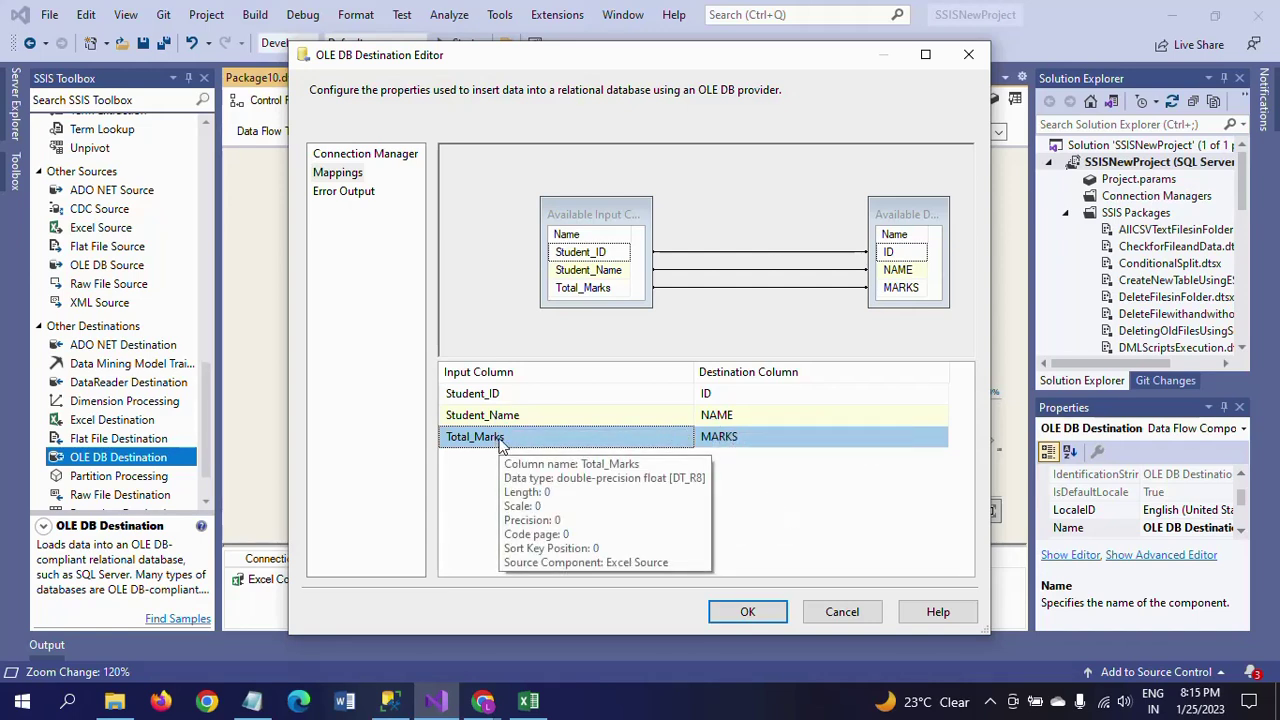
# Step: Delete the direct path between the Excel Source and the OLE DB Destination, and move the destination beneath the source
pyautogui.press('Return')
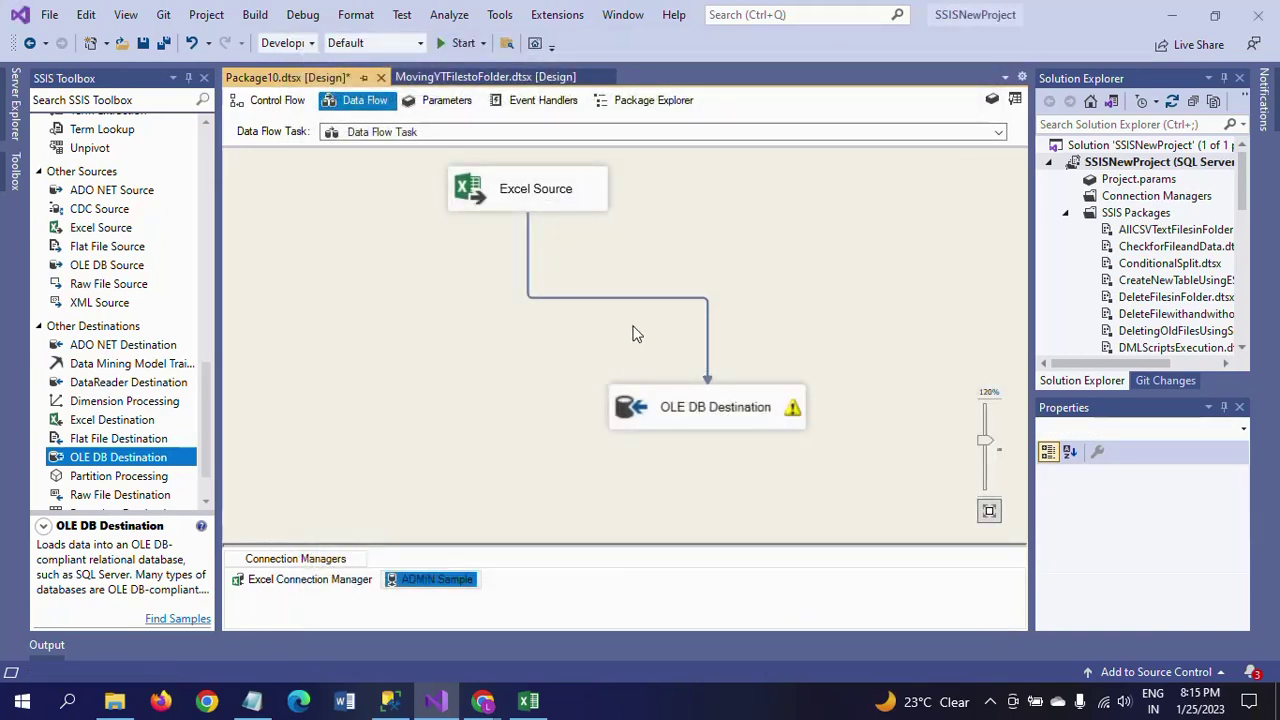
pyautogui.click(655, 297)
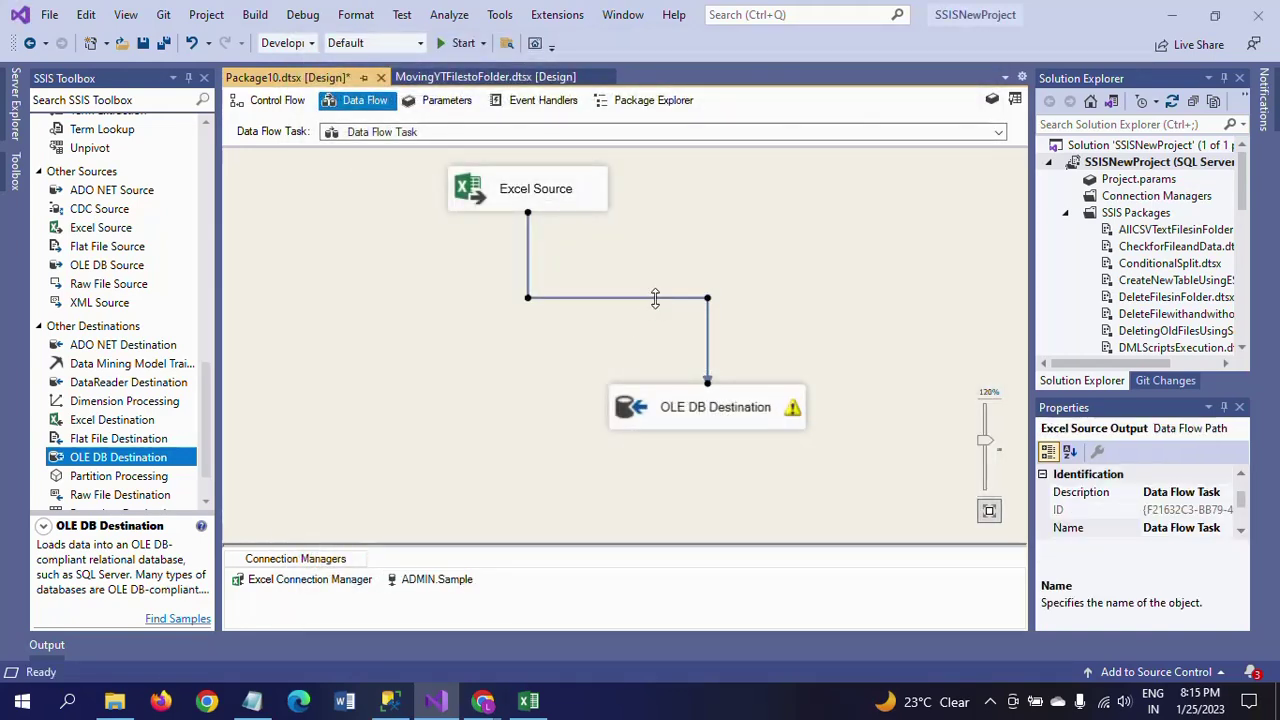
pyautogui.press('Delete')
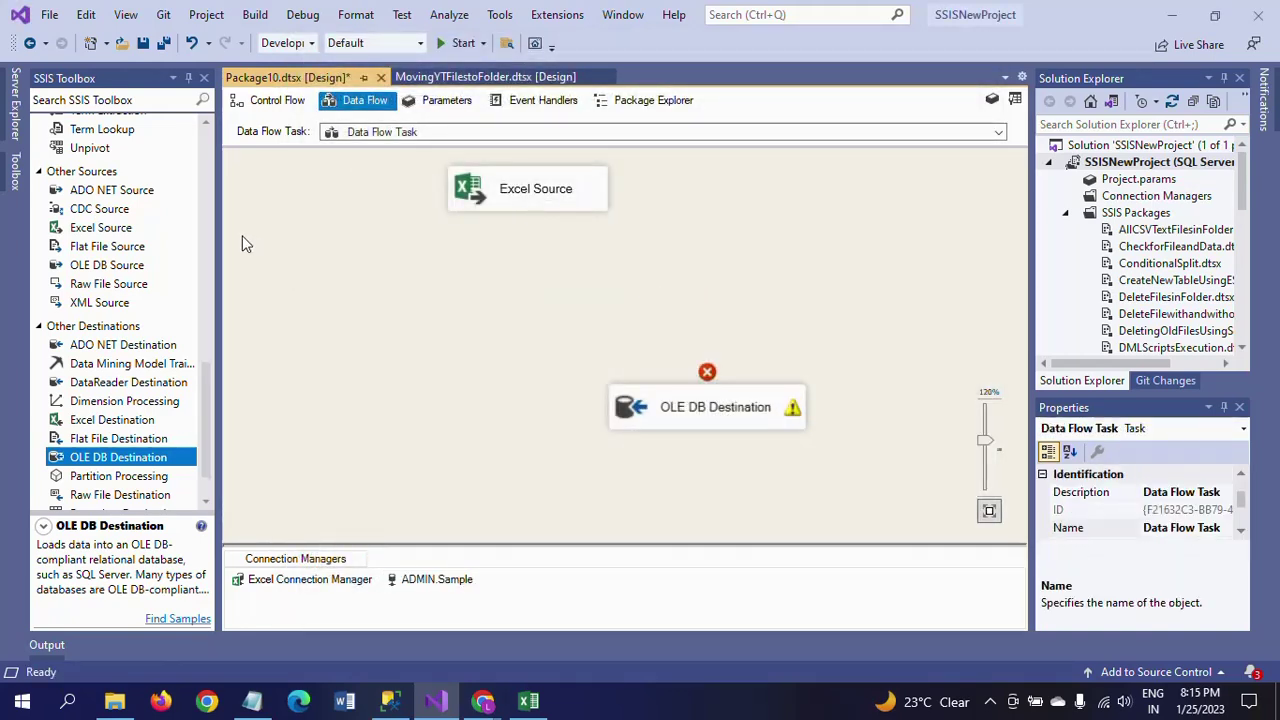
pyautogui.moveTo(676, 420); pyautogui.dragTo(507, 433)
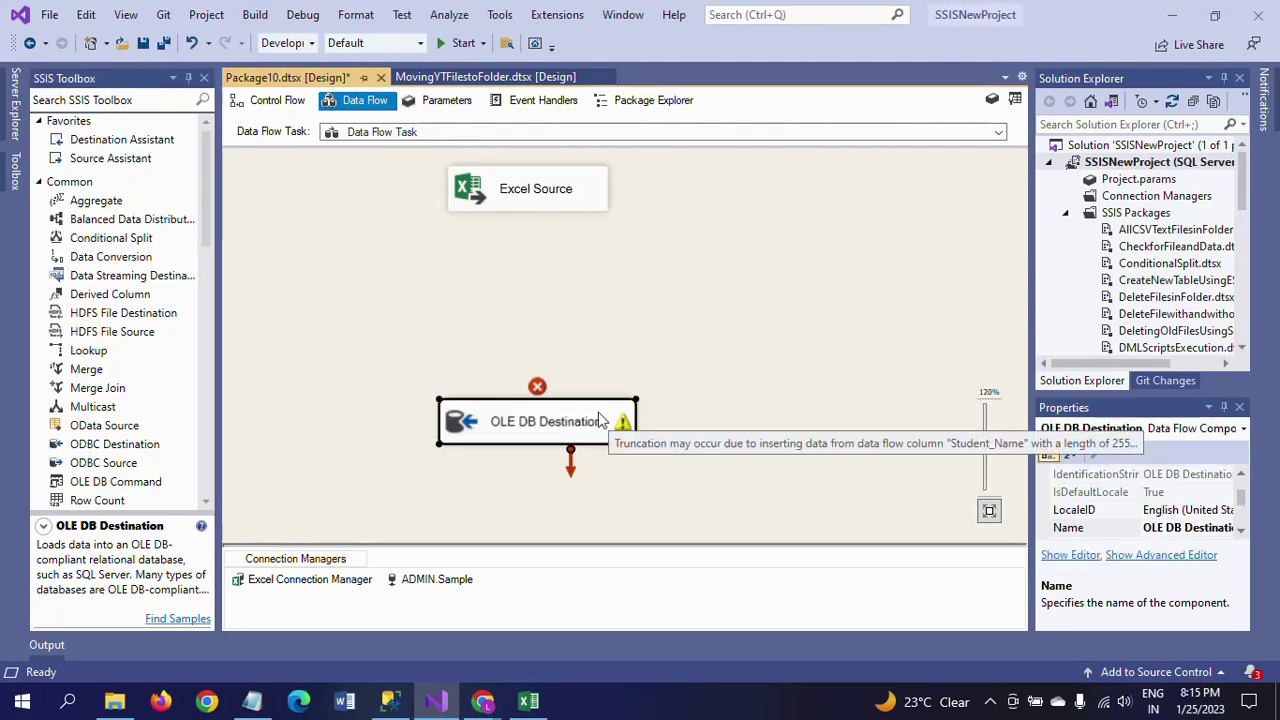
pyautogui.moveTo(597, 416); pyautogui.dragTo(620, 410)
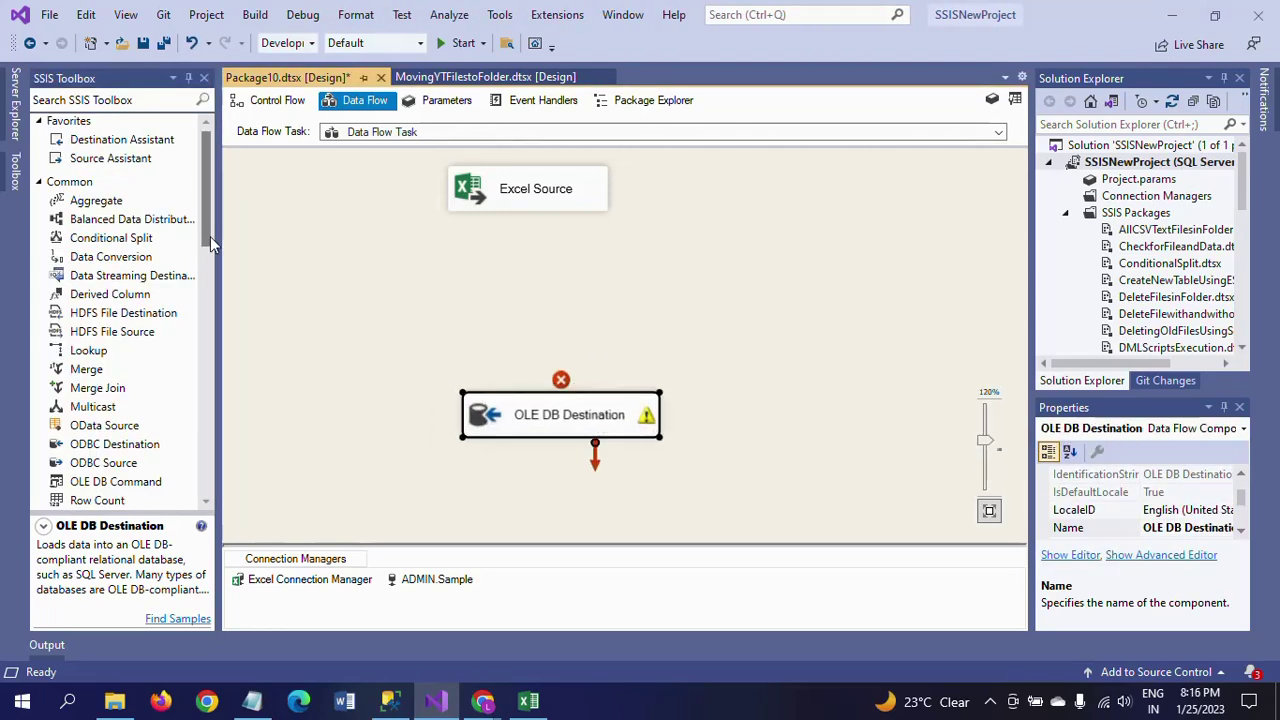
# Step: Add a Data Conversion transformation to the data flow and connect the Excel Source's data output to it
pyautogui.click(126, 261)
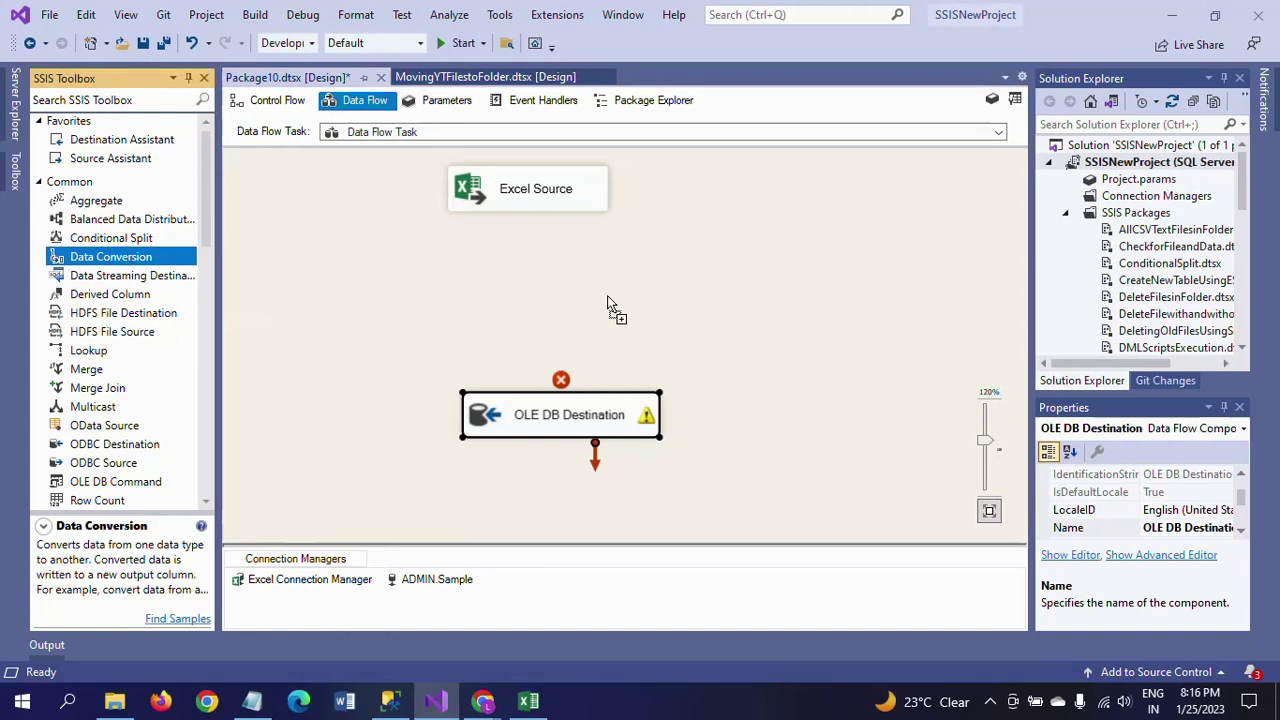
pyautogui.click(747, 270)
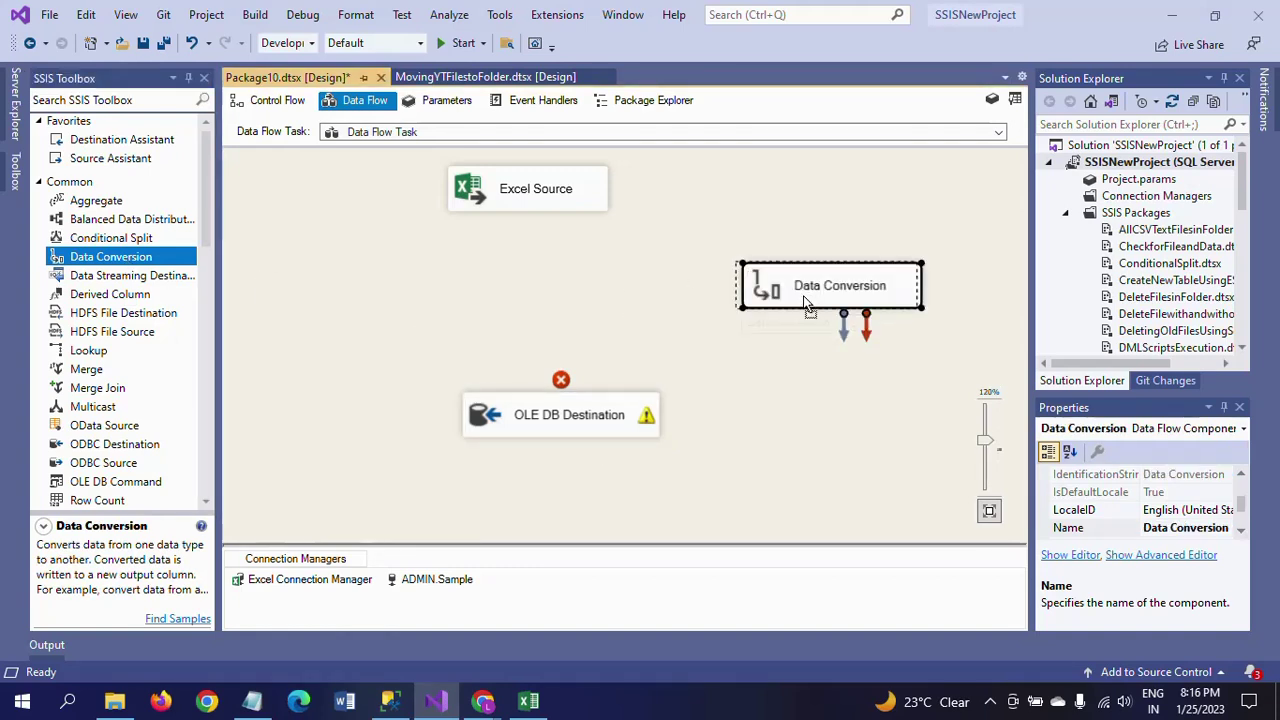
pyautogui.click(520, 205)
pyautogui.moveTo(536, 230); pyautogui.dragTo(810, 292)
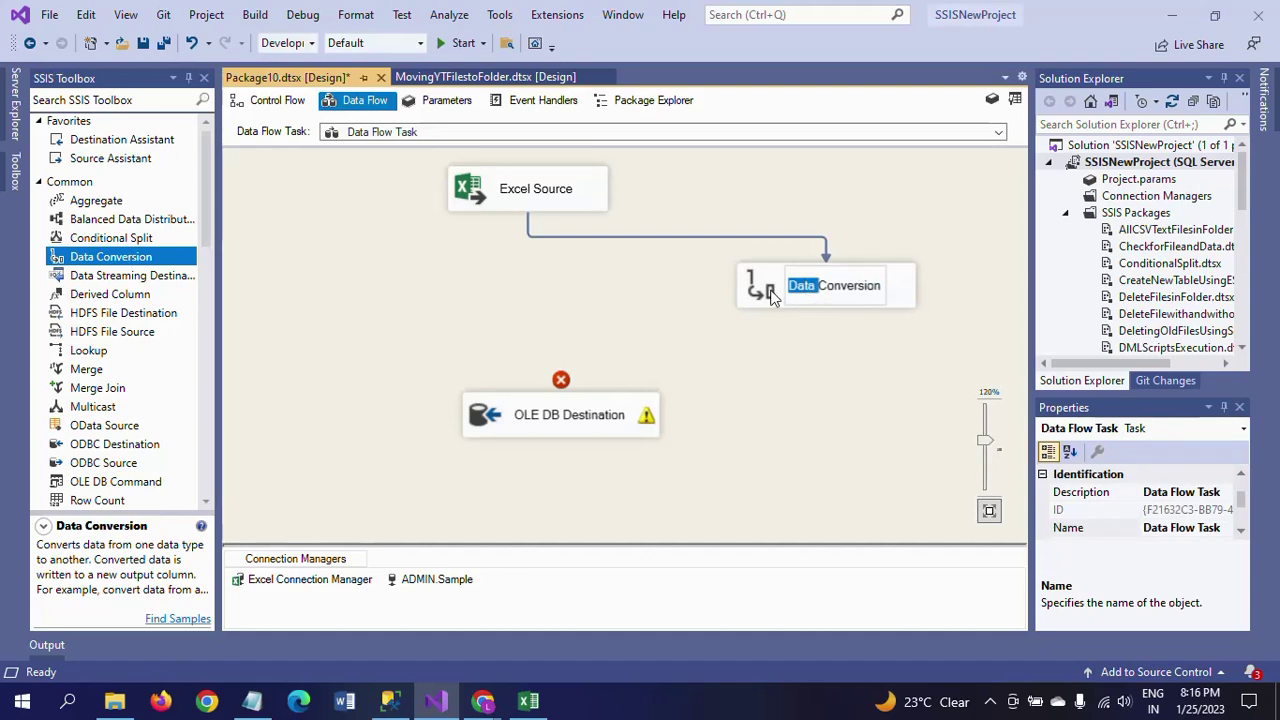
# Step: Configure the Data Conversion to convert all input columns, with a length of 50 for Student_Name as Unicode string [DT_WSTR]
pyautogui.doubleClick(776, 296)
pyautogui.click(588, 179)
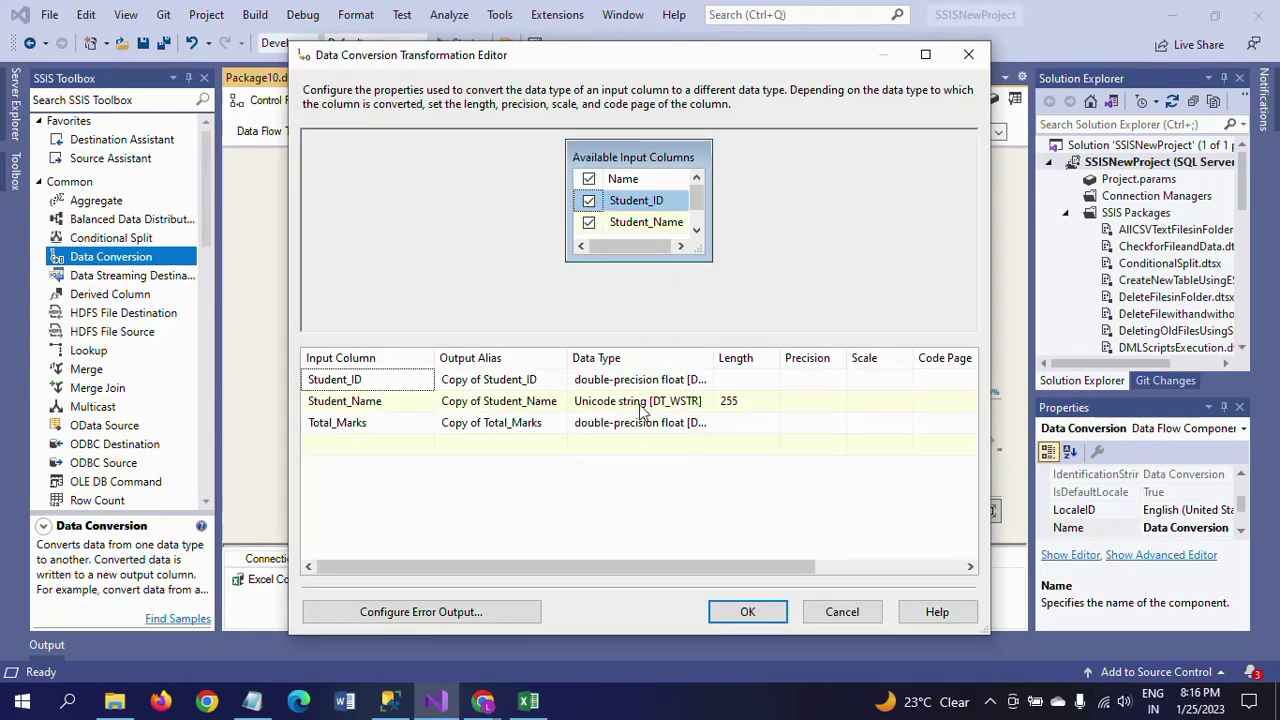
pyautogui.click(751, 404)
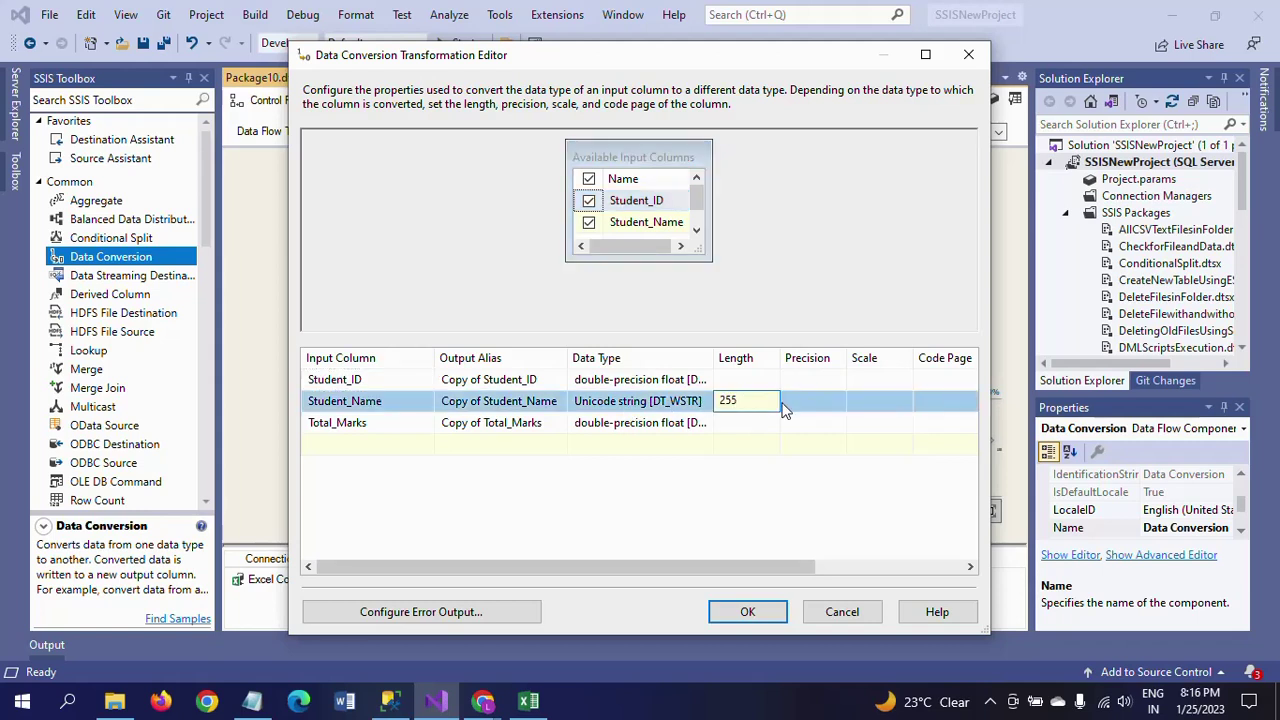
pyautogui.press('BackSpace')
pyautogui.press('BackSpace')
pyautogui.press('BackSpace')
pyautogui.click(596, 504)
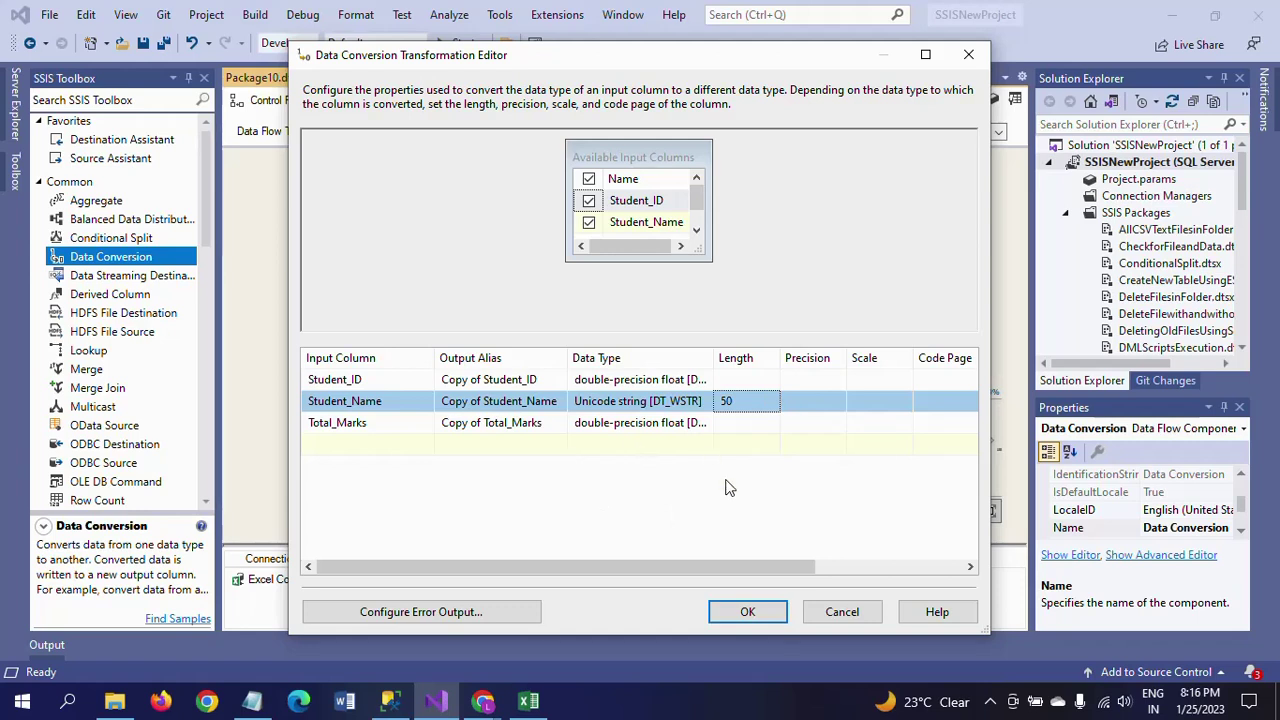
pyautogui.click(760, 616)
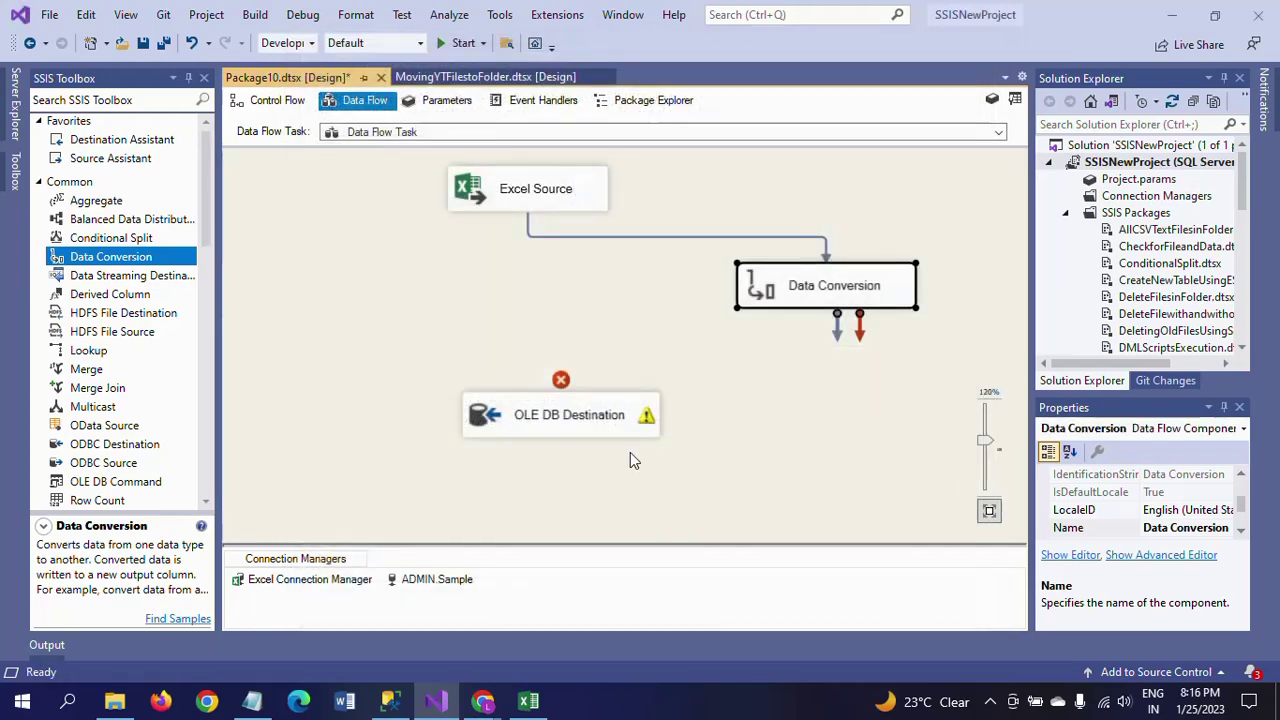
# Step: Connect the Data Conversion output to the OLE DB Destination and map Copy of Student_Name to its NAME column
pyautogui.click(822, 286)
pyautogui.moveTo(837, 328); pyautogui.dragTo(539, 422)
pyautogui.doubleClick(533, 421)
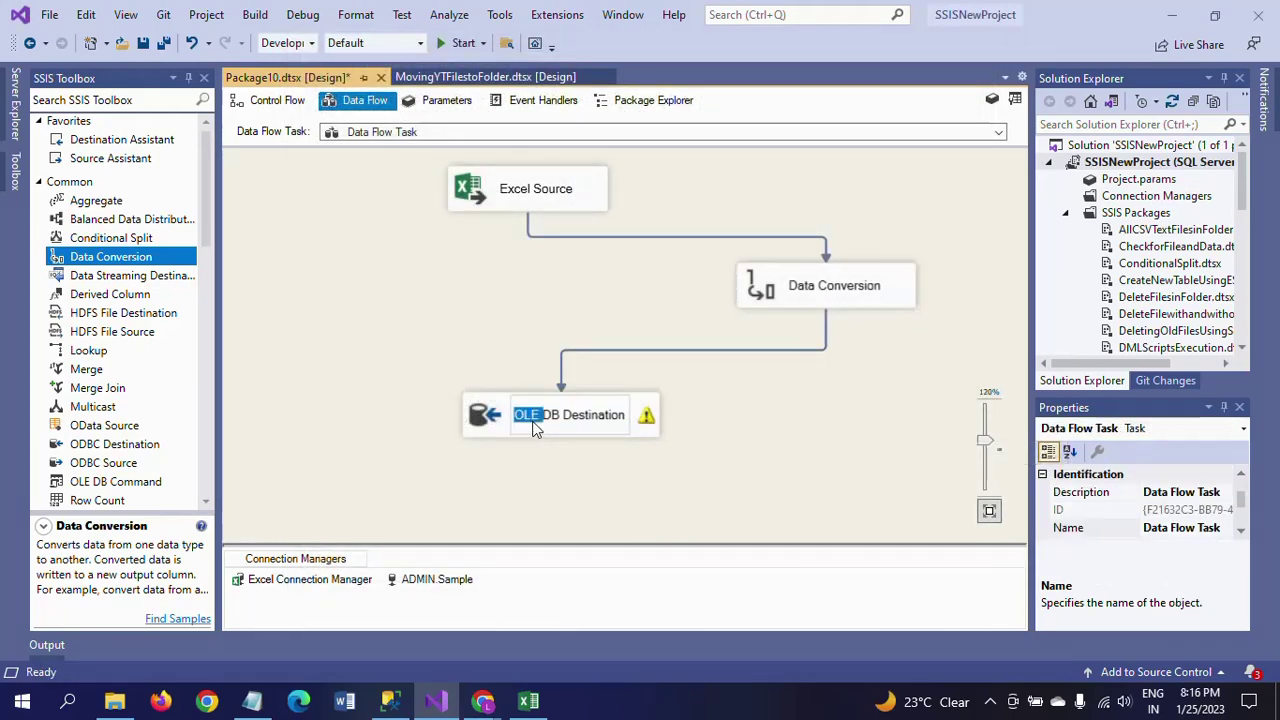
pyautogui.doubleClick(490, 417)
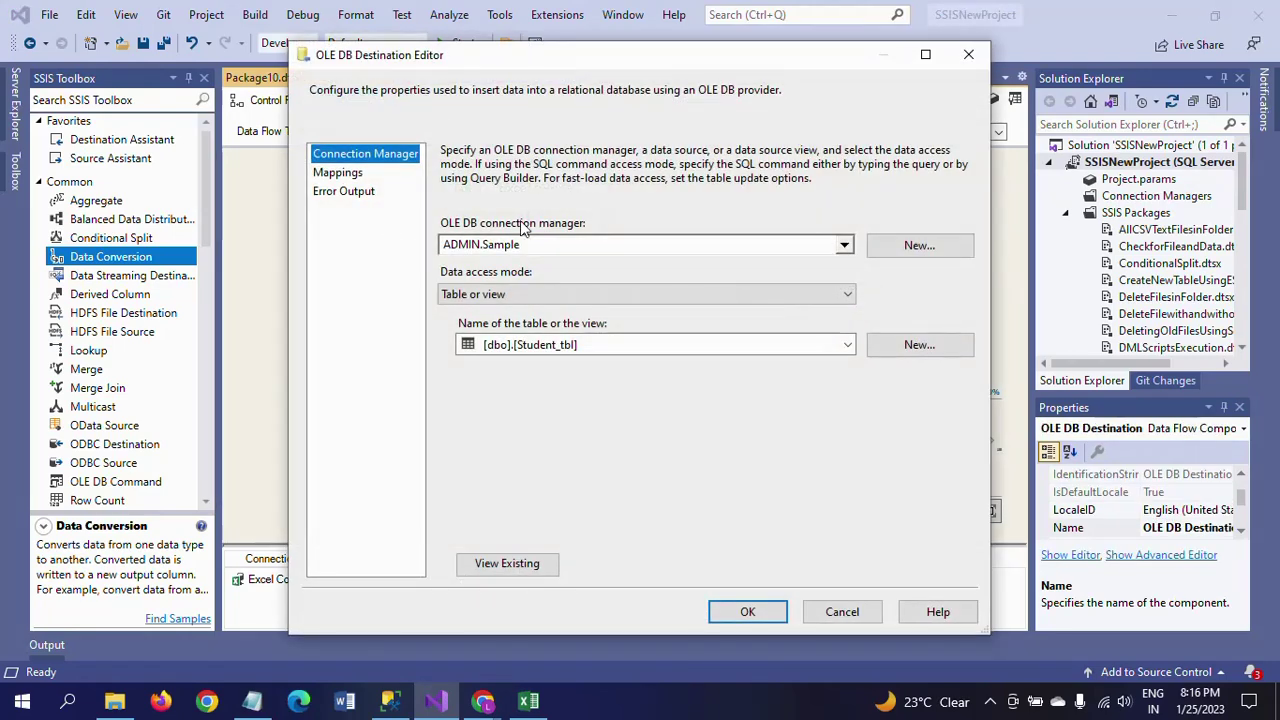
pyautogui.click(345, 174)
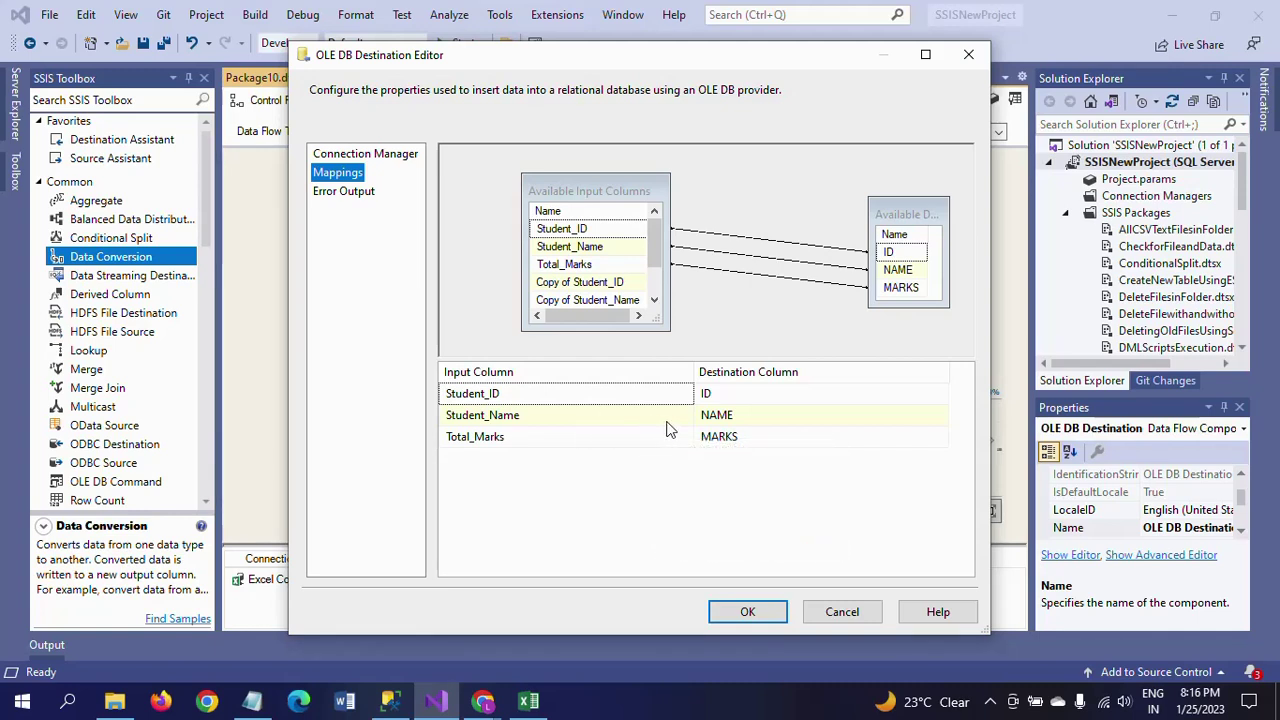
pyautogui.click(668, 415)
pyautogui.click(685, 415)
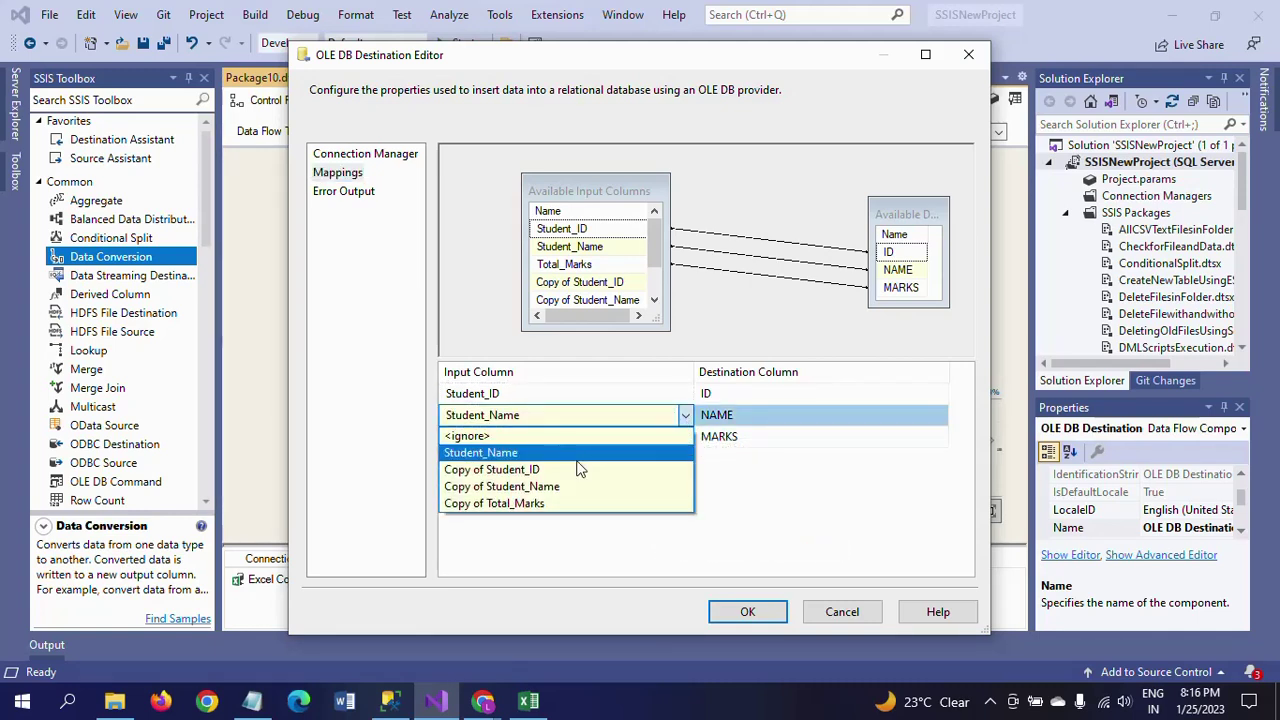
pyautogui.click(566, 487)
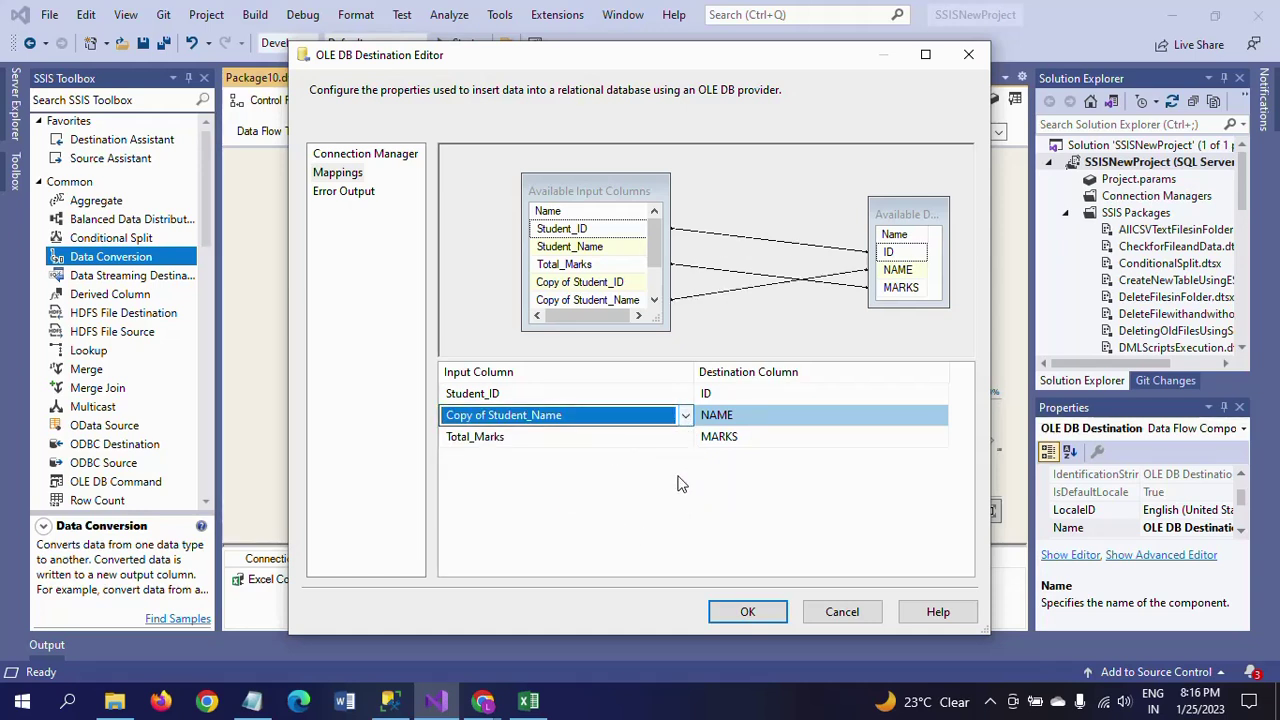
pyautogui.press('Return')
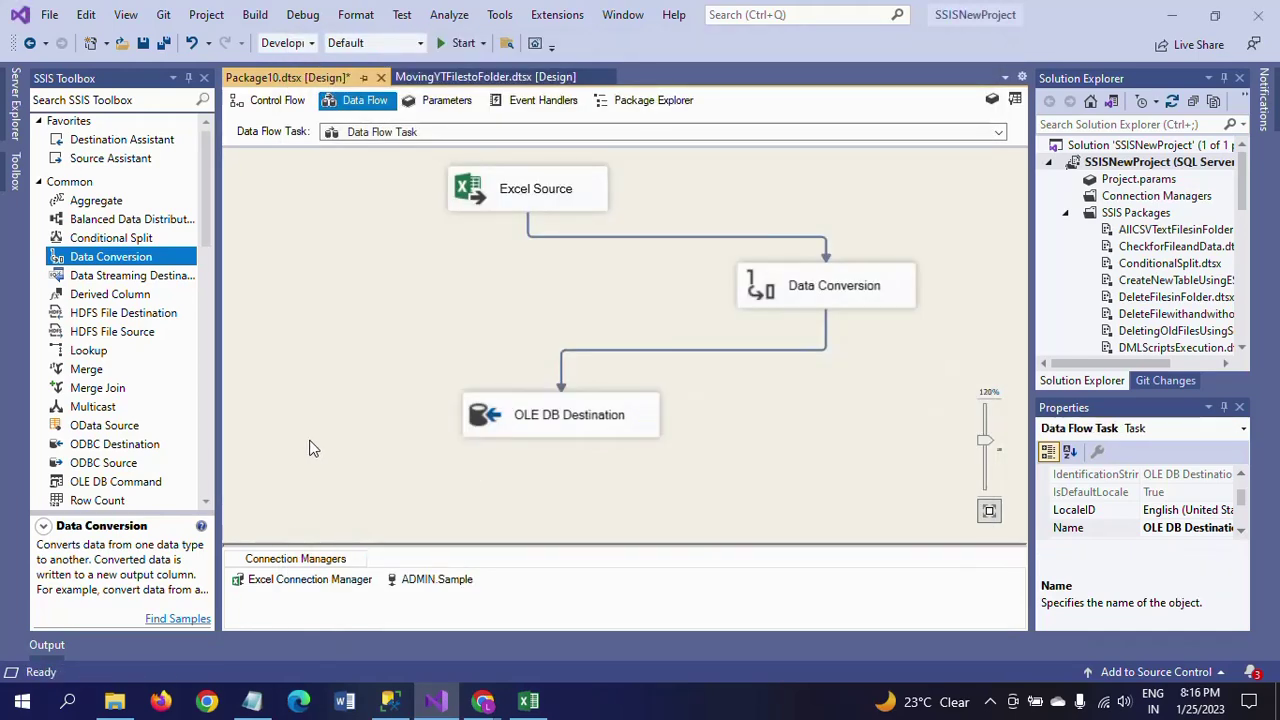
# Step: Shift the OLE DB Destination and the Excel Source slightly so the two line up better on the data flow canvas
pyautogui.click(548, 427)
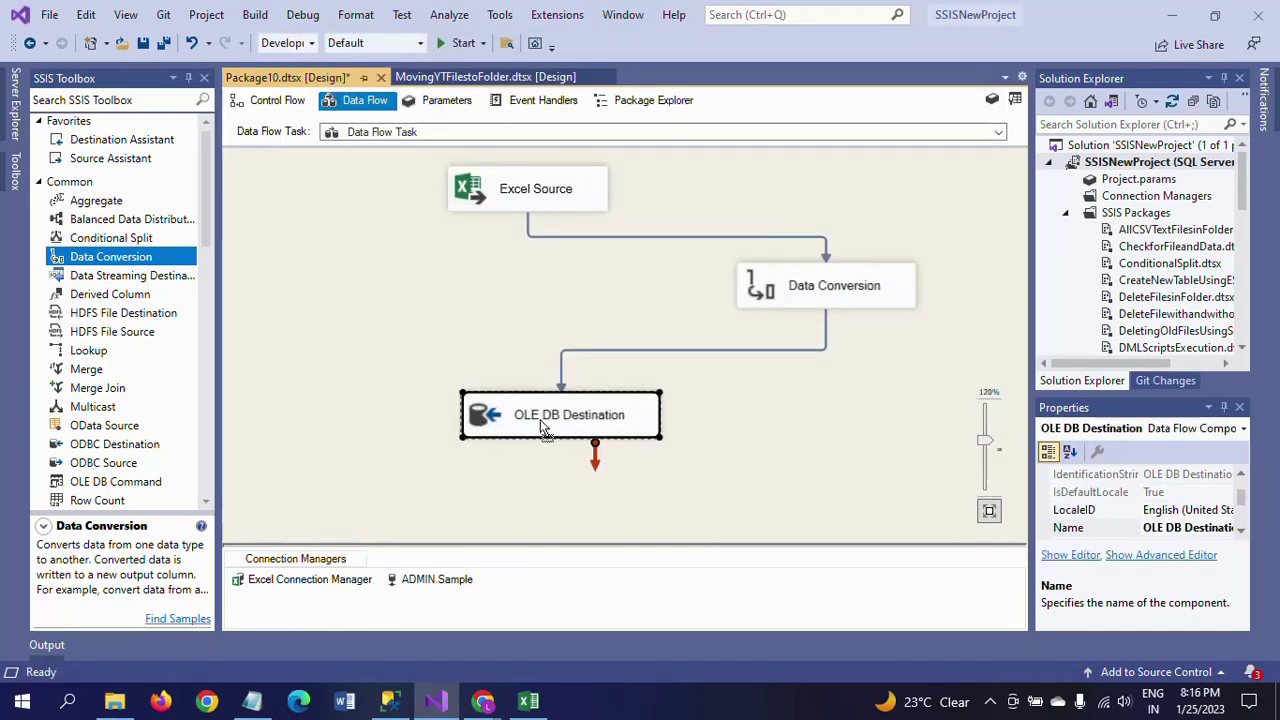
pyautogui.moveTo(518, 390); pyautogui.dragTo(512, 390)
pyautogui.click(529, 202)
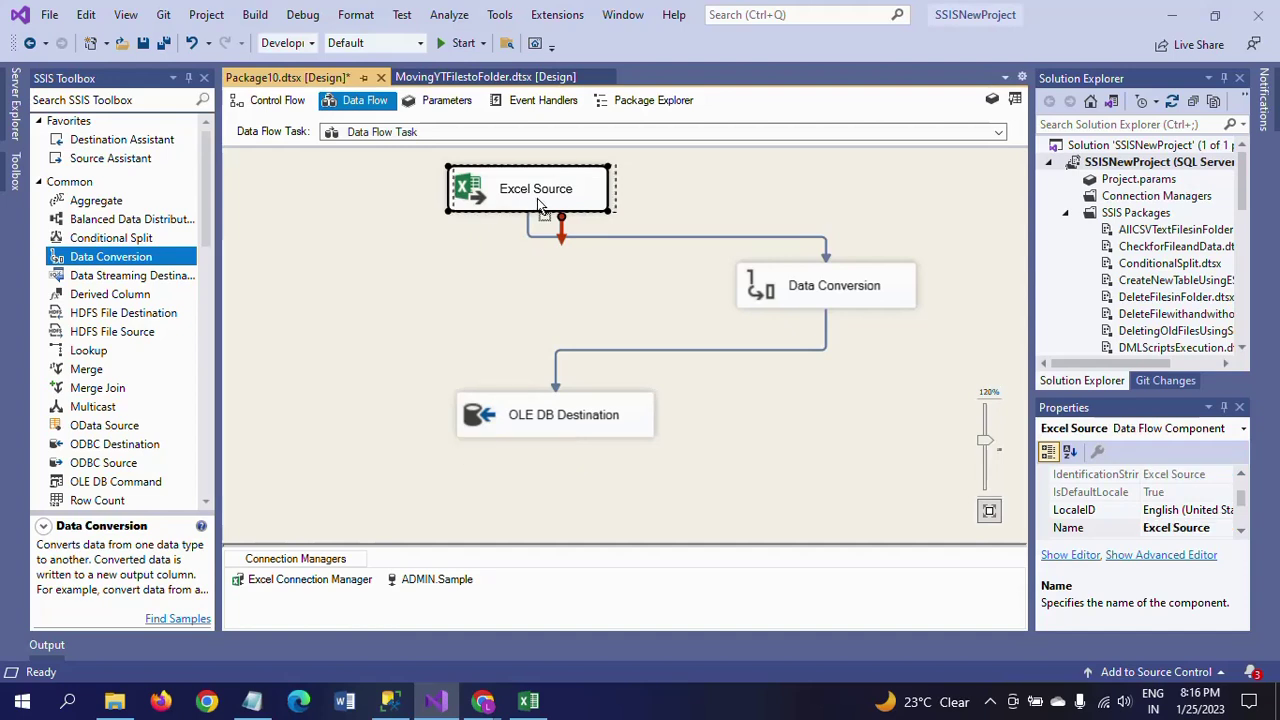
pyautogui.moveTo(537, 206); pyautogui.dragTo(543, 206)
pyautogui.click(560, 437)
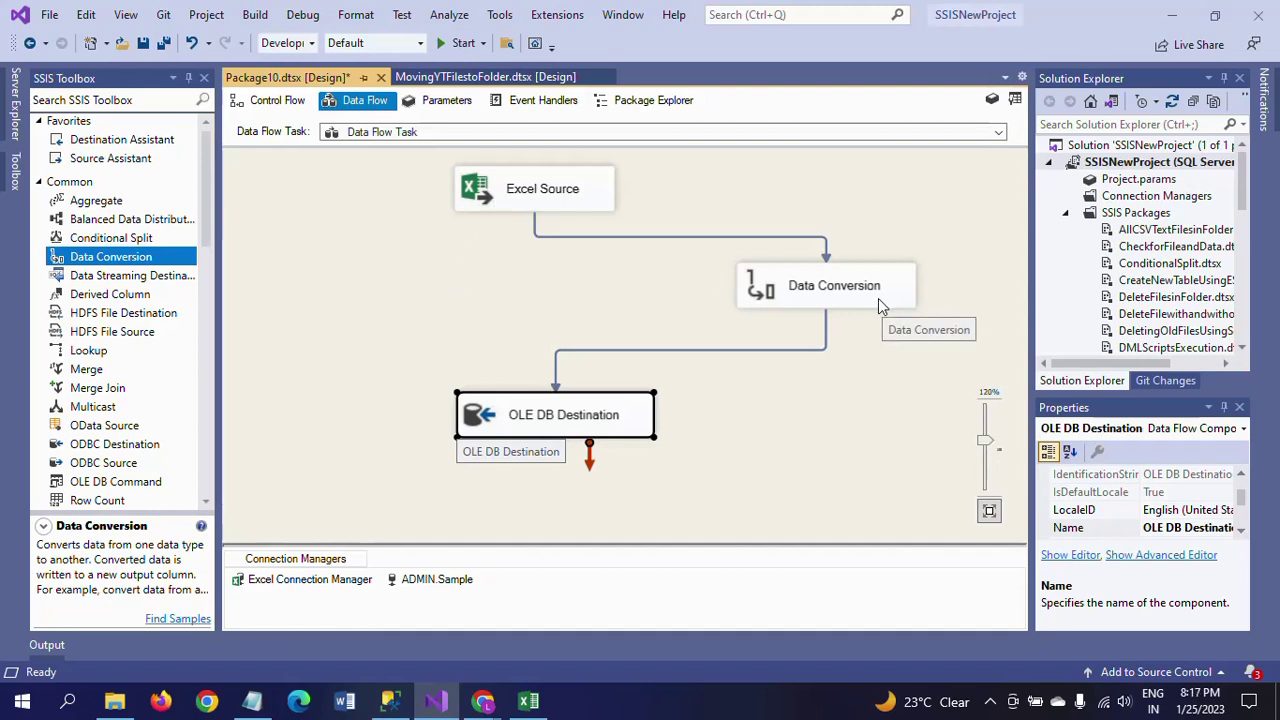
pyautogui.click(815, 437)
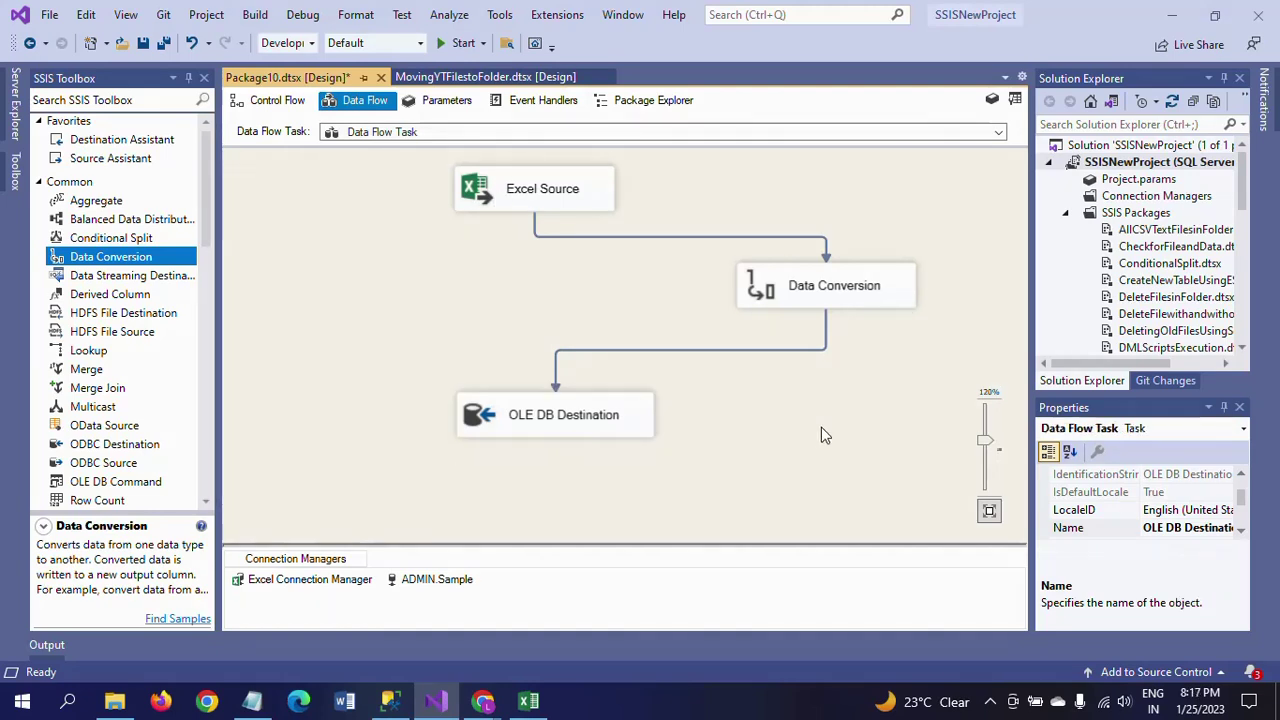
# Step: Switch to SQL Server Management Studio, run SELECT * FROM Student_tbl to check the table's contents, and return to Visual Studio
pyautogui.click(389, 702)
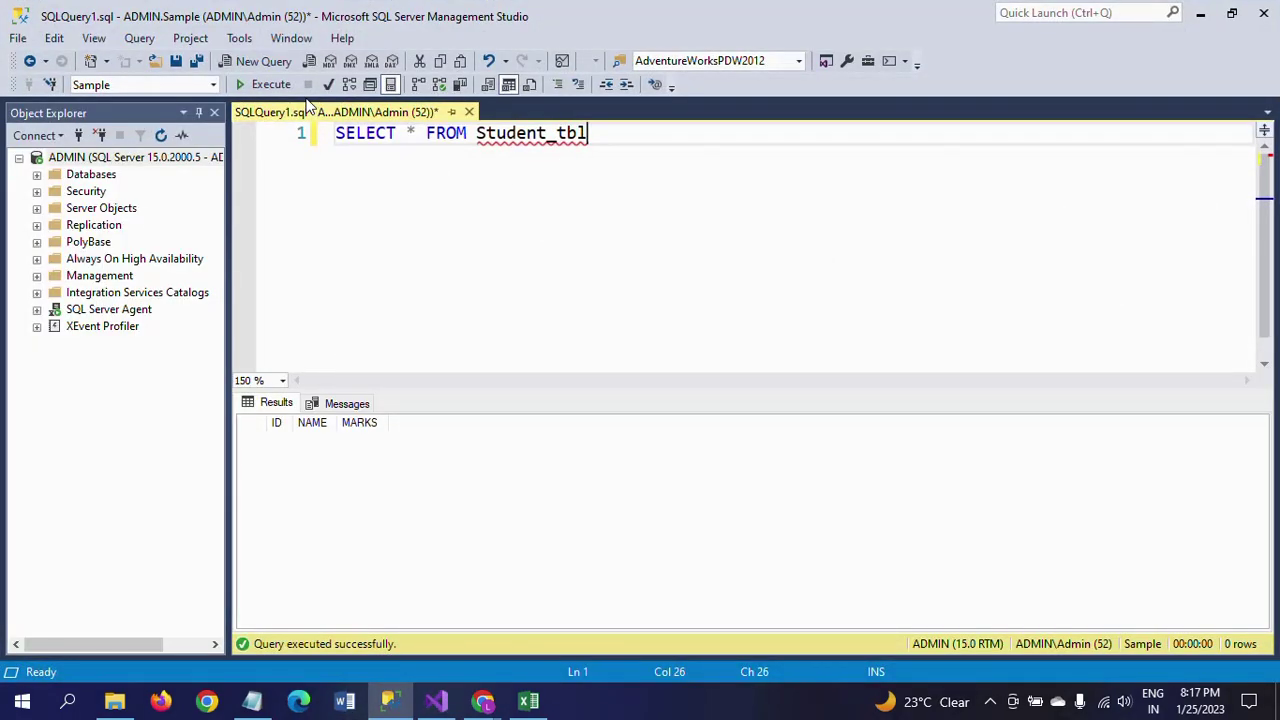
pyautogui.click(266, 84)
pyautogui.hotkey('alt', 'Tab')
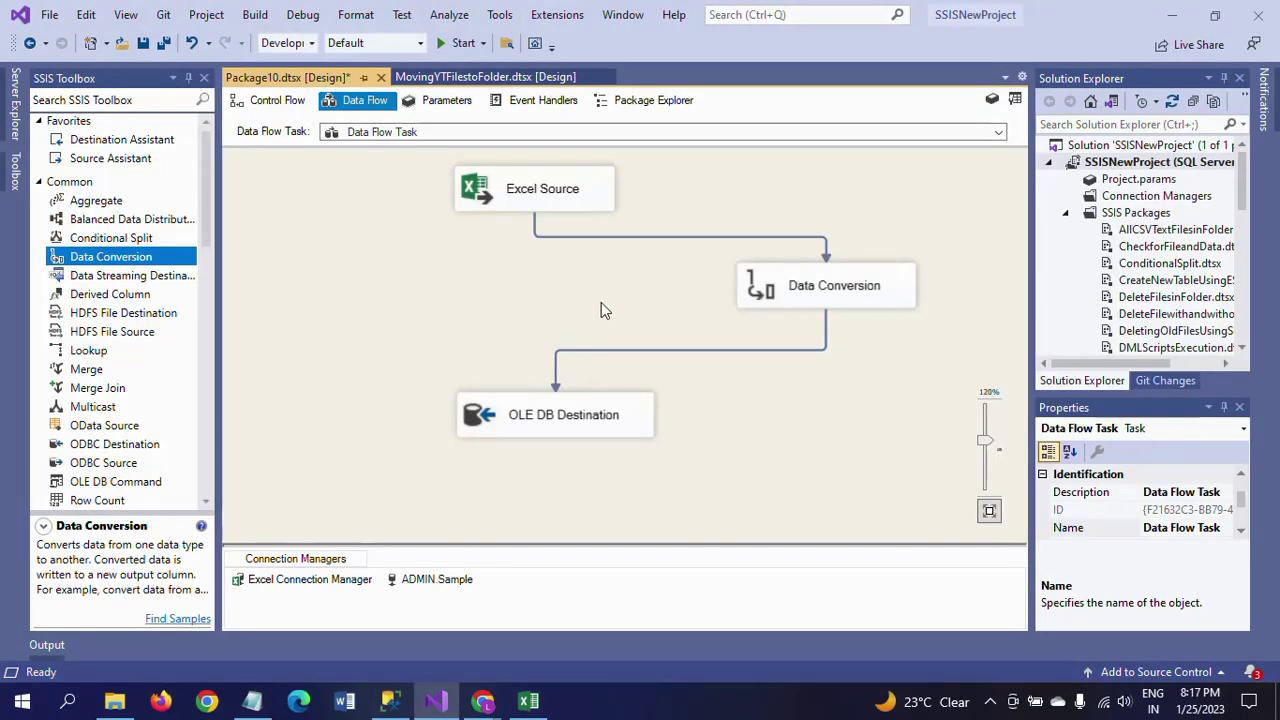
pyautogui.hotkey('alt', 'Tab')
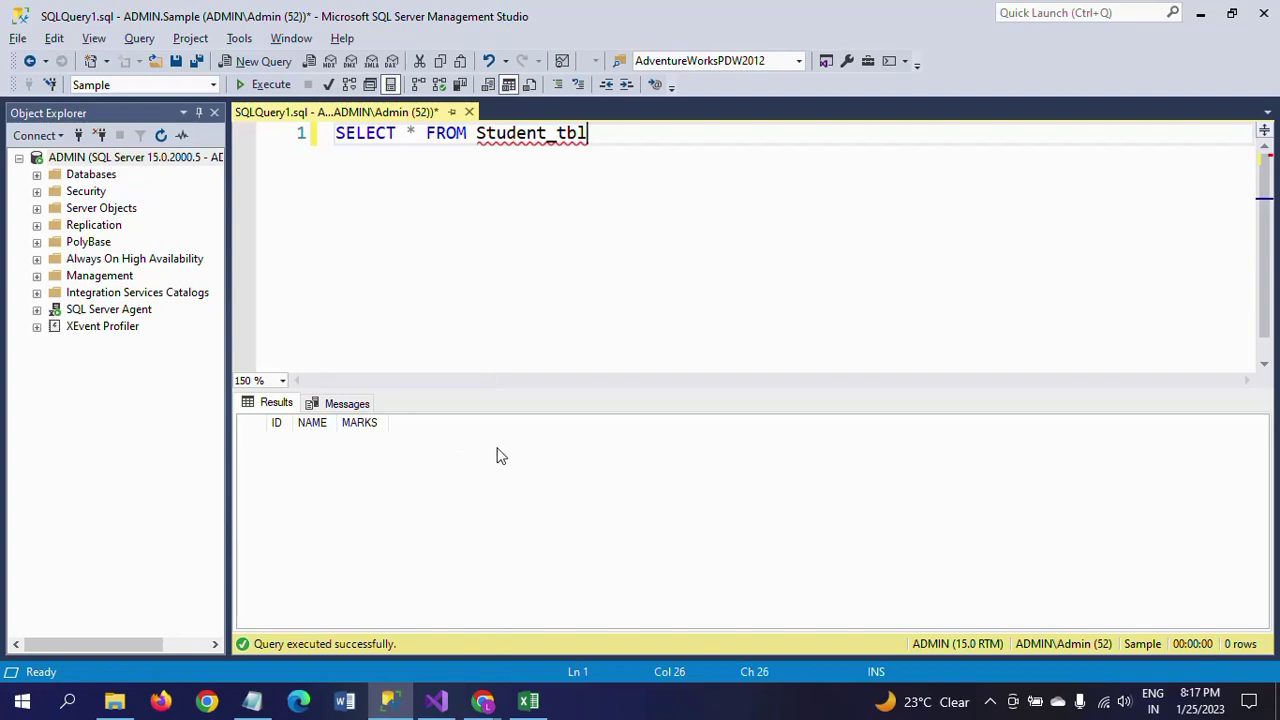
pyautogui.hotkey('alt', 'Tab')
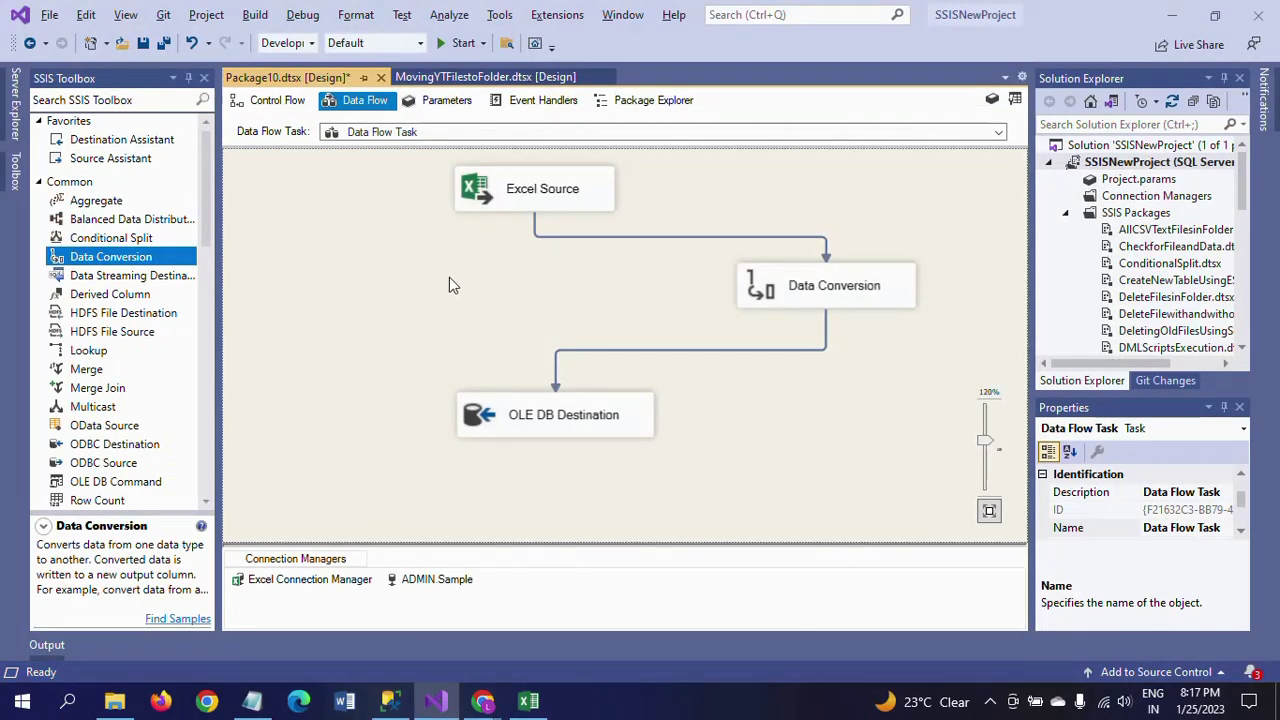
# Step: Reposition the Data Flow Task slightly on the Control Flow canvas and return to the data flow design
pyautogui.click(280, 101)
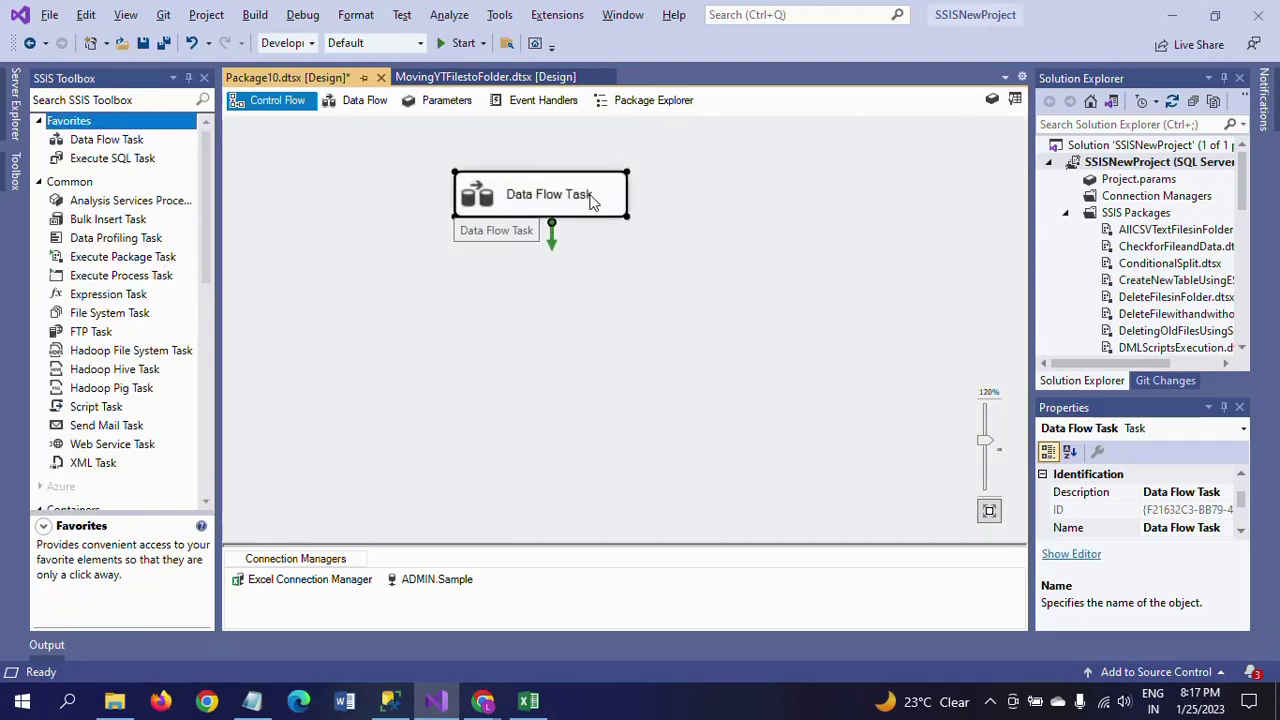
pyautogui.moveTo(590, 200); pyautogui.dragTo(557, 218)
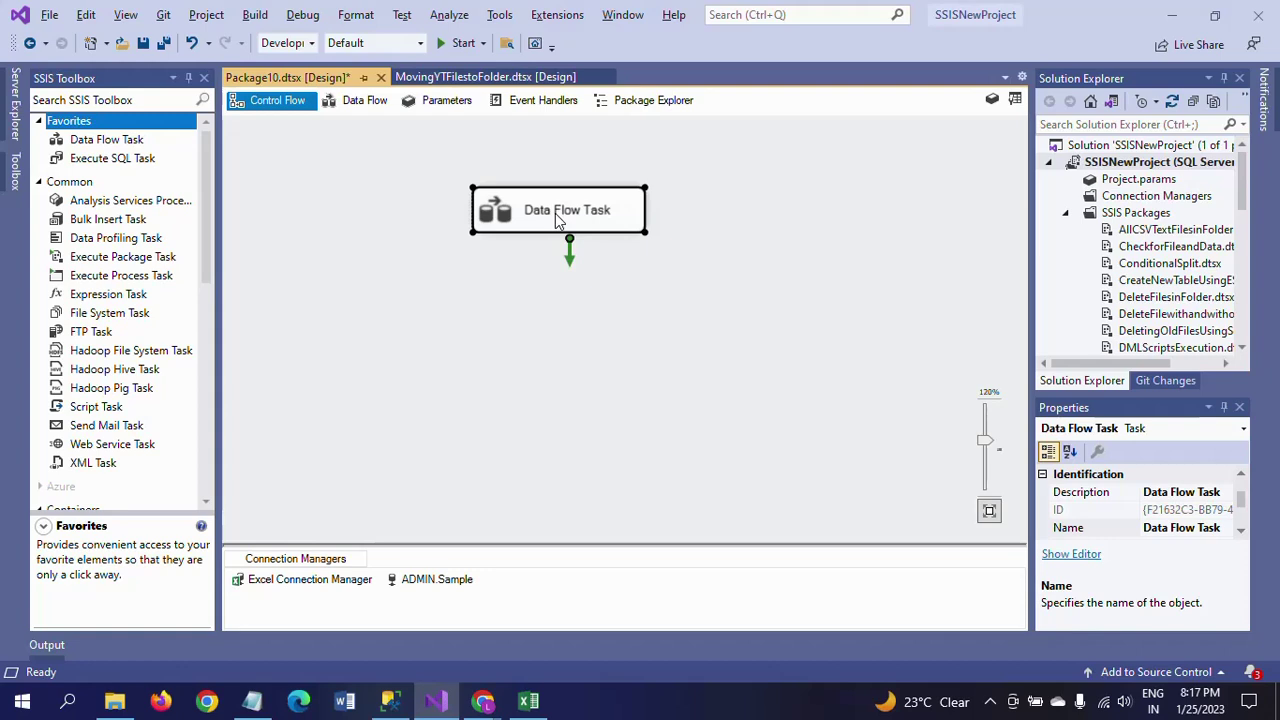
pyautogui.click(362, 102)
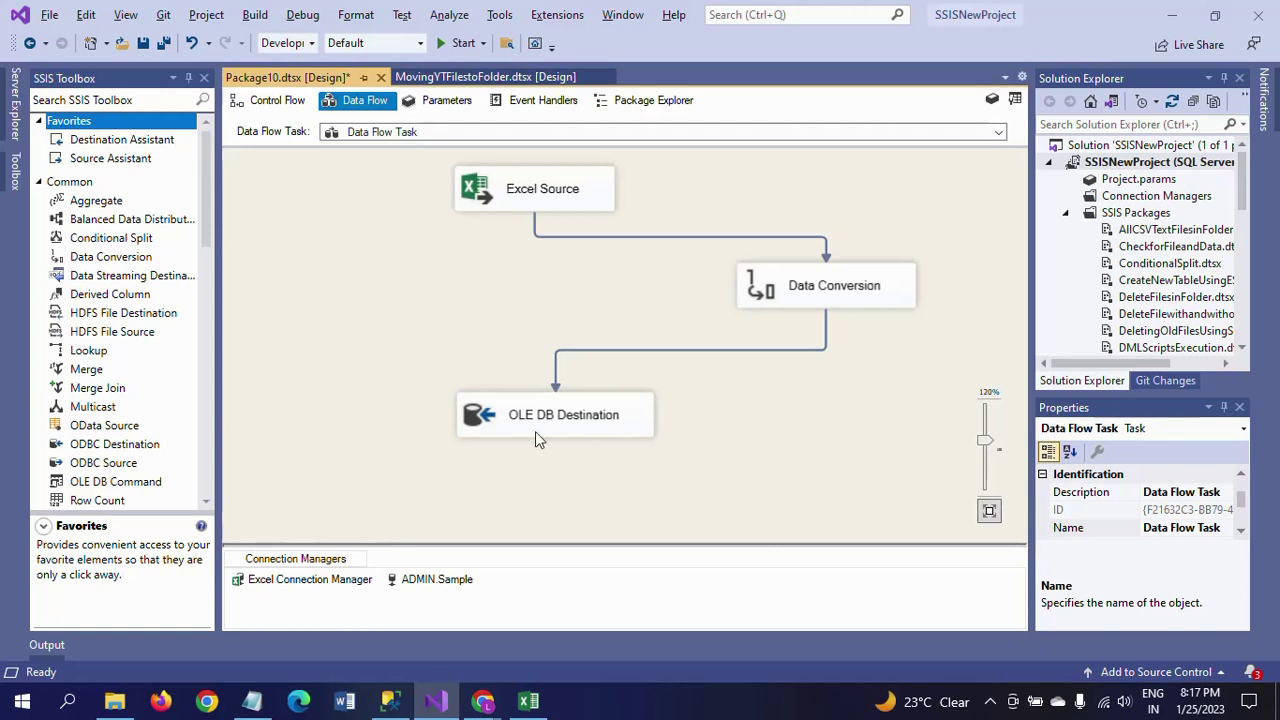
# Step: Switch to Excel and close the Student workbook
pyautogui.click(528, 701)
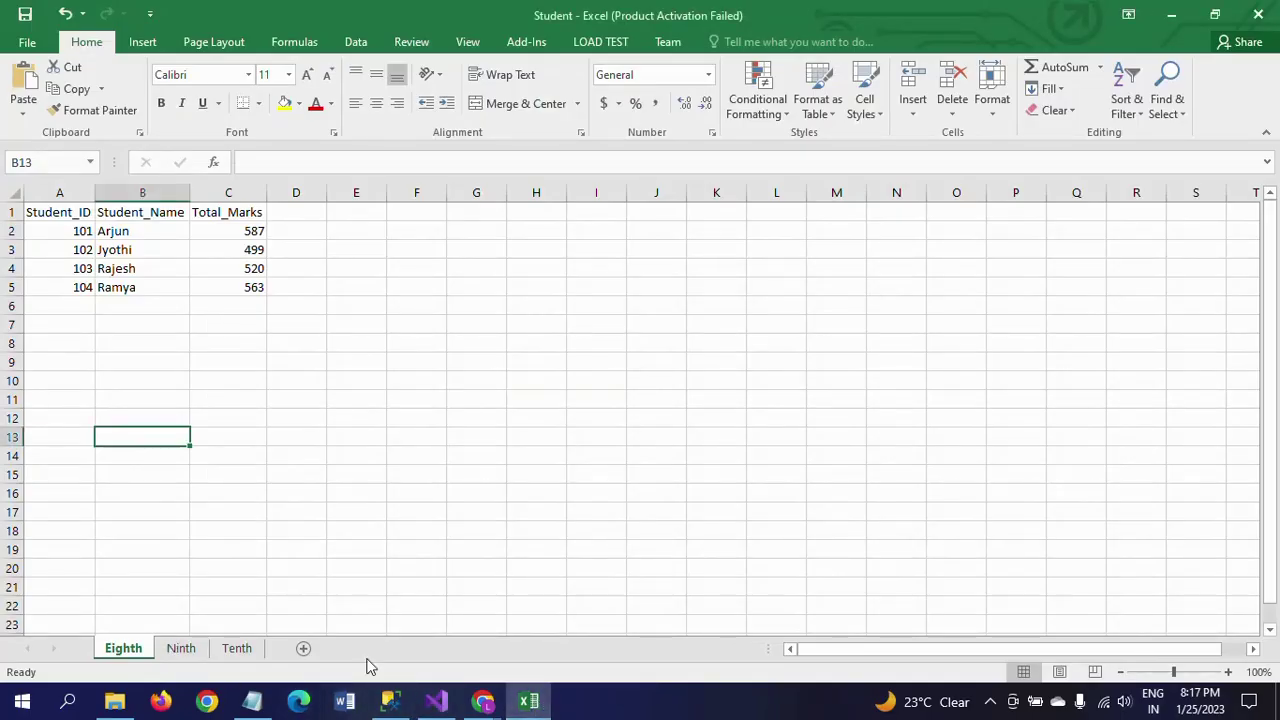
pyautogui.click(1270, 18)
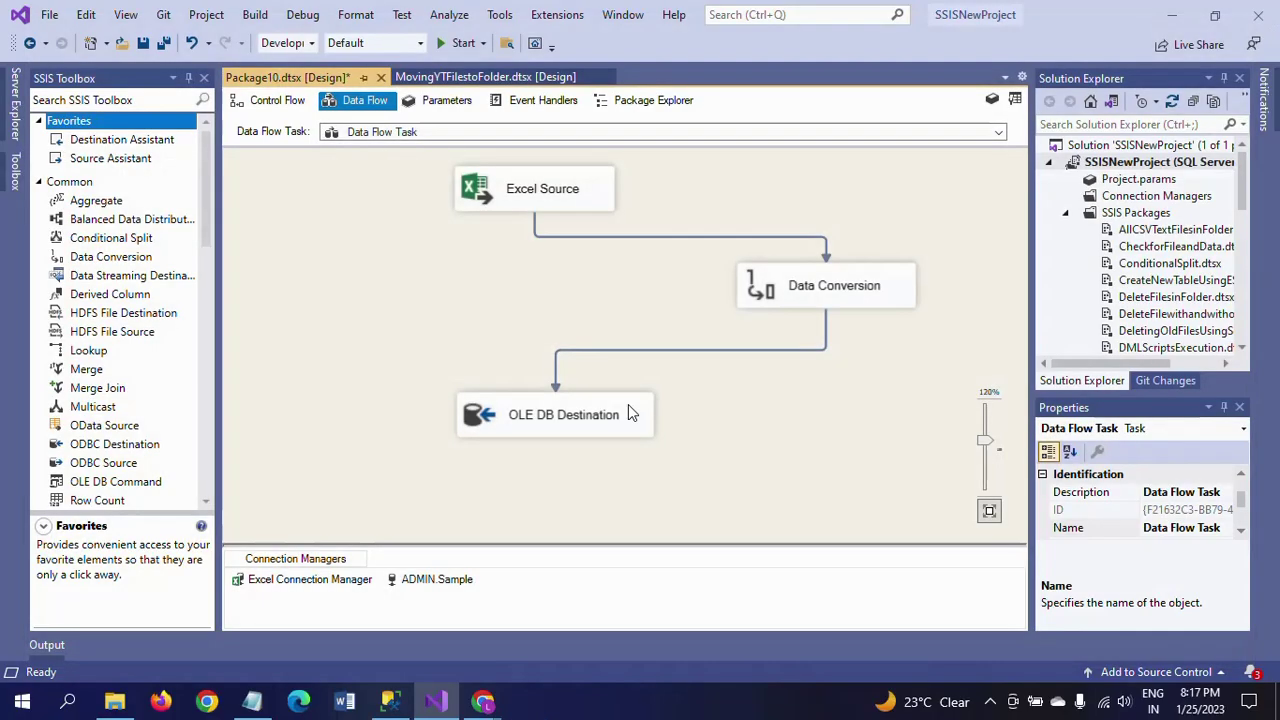
# Step: Execute Package10.dtsx and stop debugging once the data flow has finished running
pyautogui.click(553, 207)
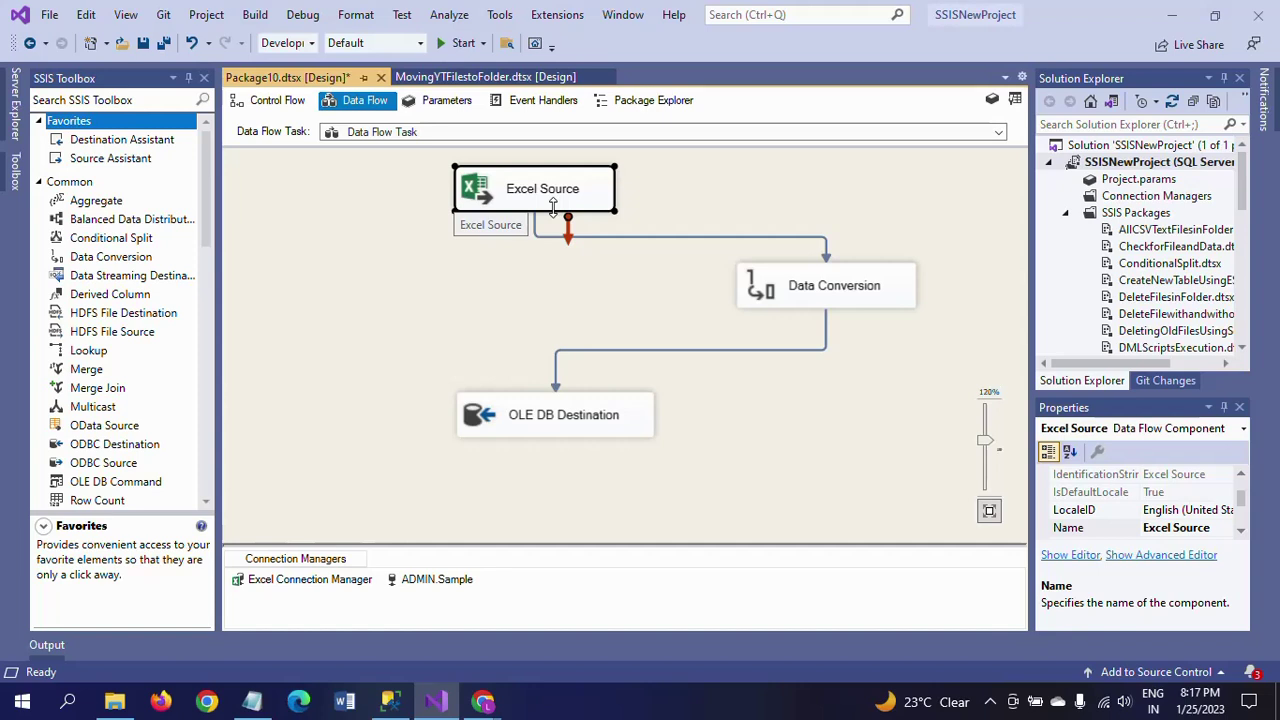
pyautogui.click(425, 326)
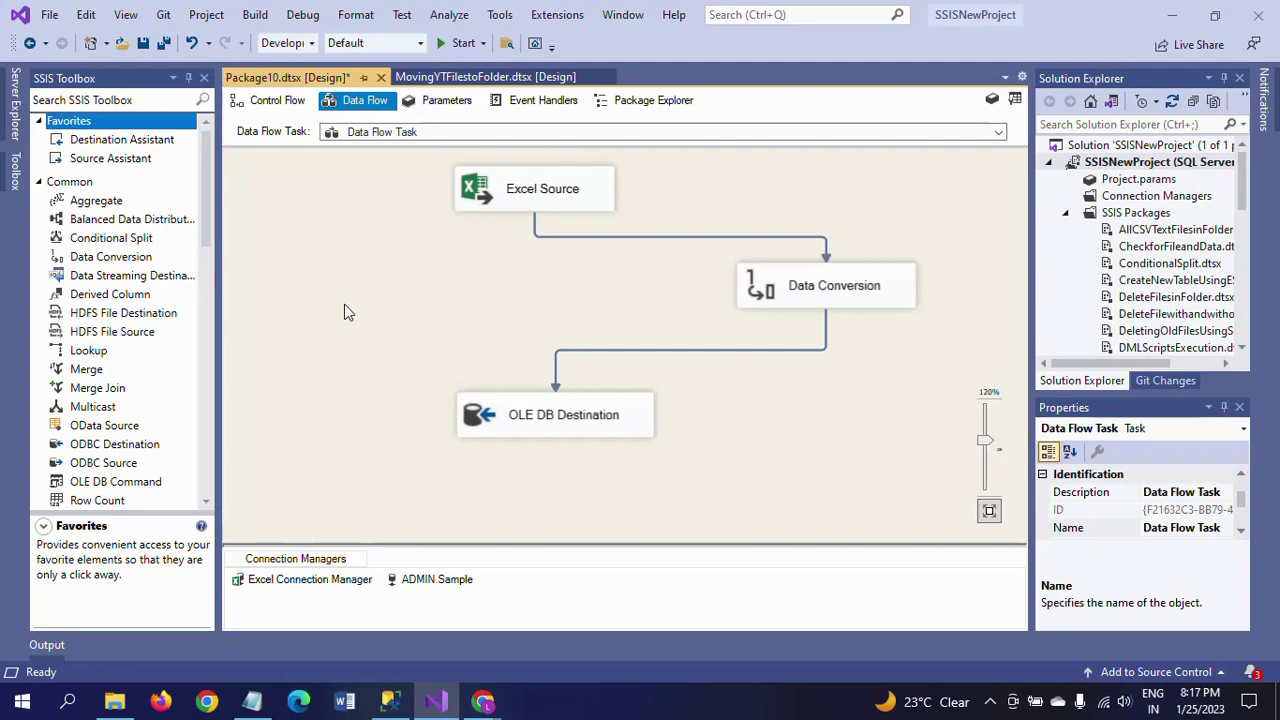
pyautogui.click(460, 43)
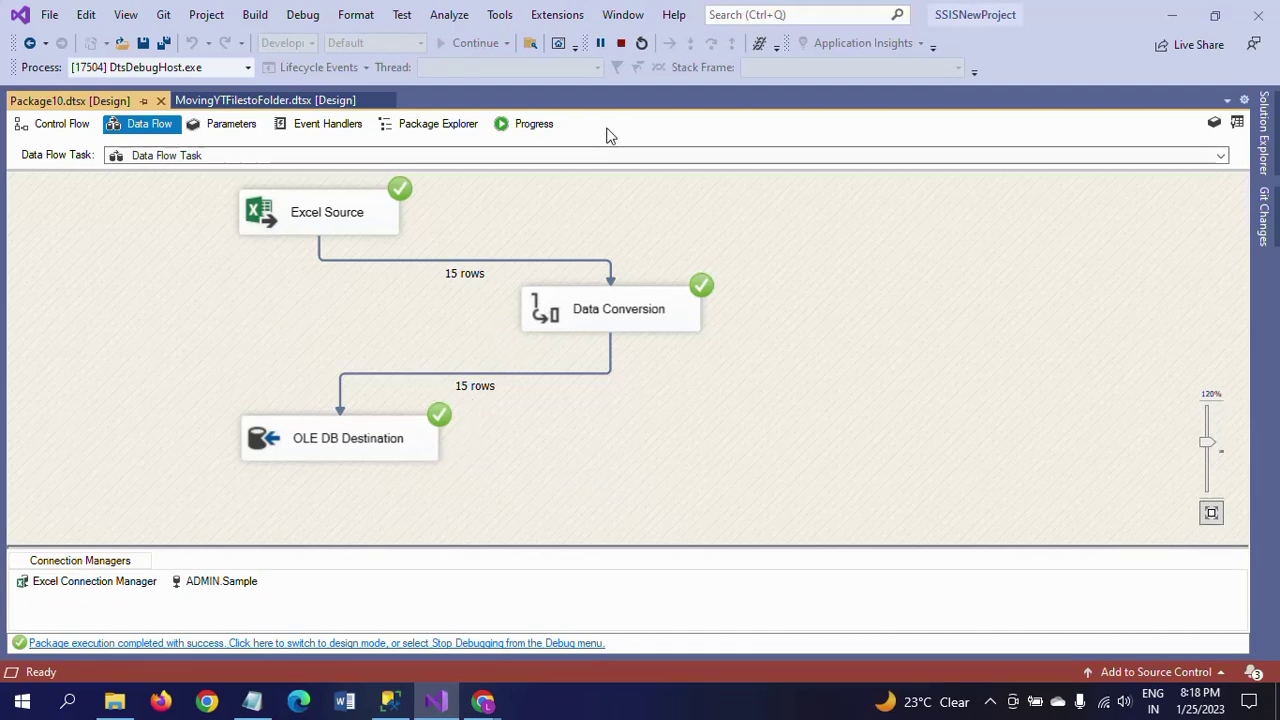
pyautogui.click(619, 43)
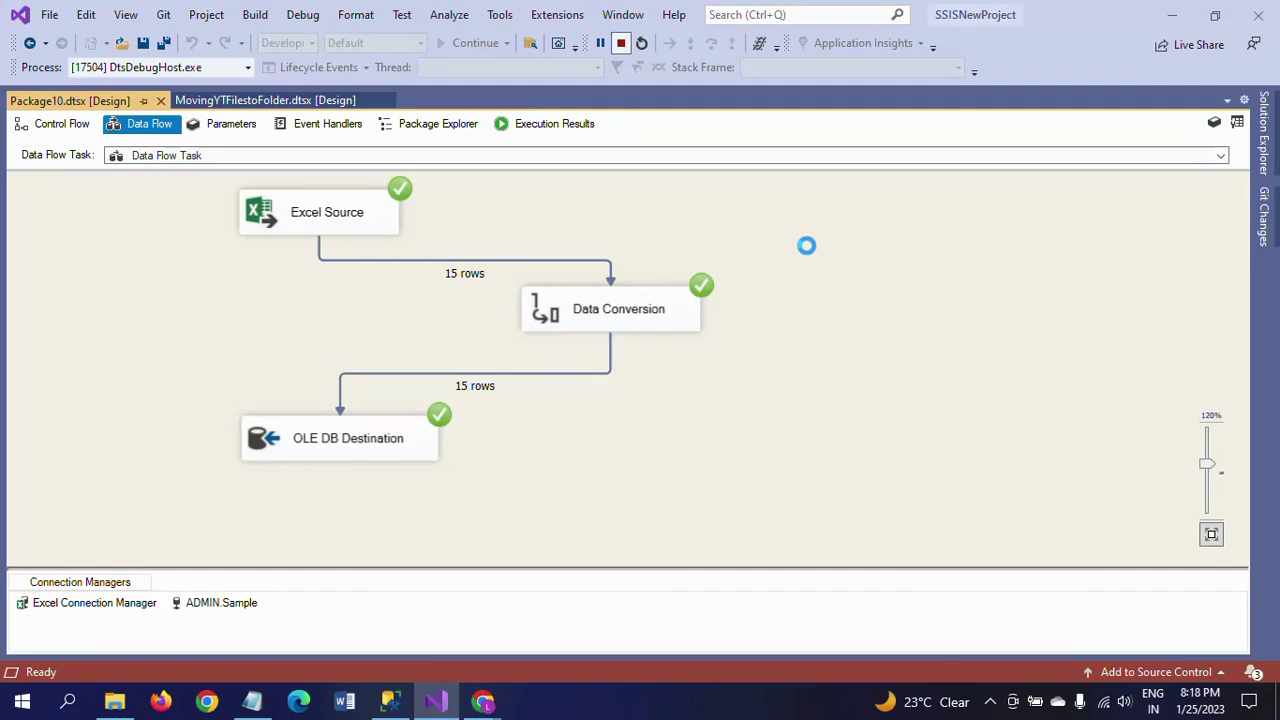
# Step: Switch to SQL Server Management Studio, rerun SELECT * FROM Student_tbl, and look through the returned rows
pyautogui.hotkey('alt', 'Tab')
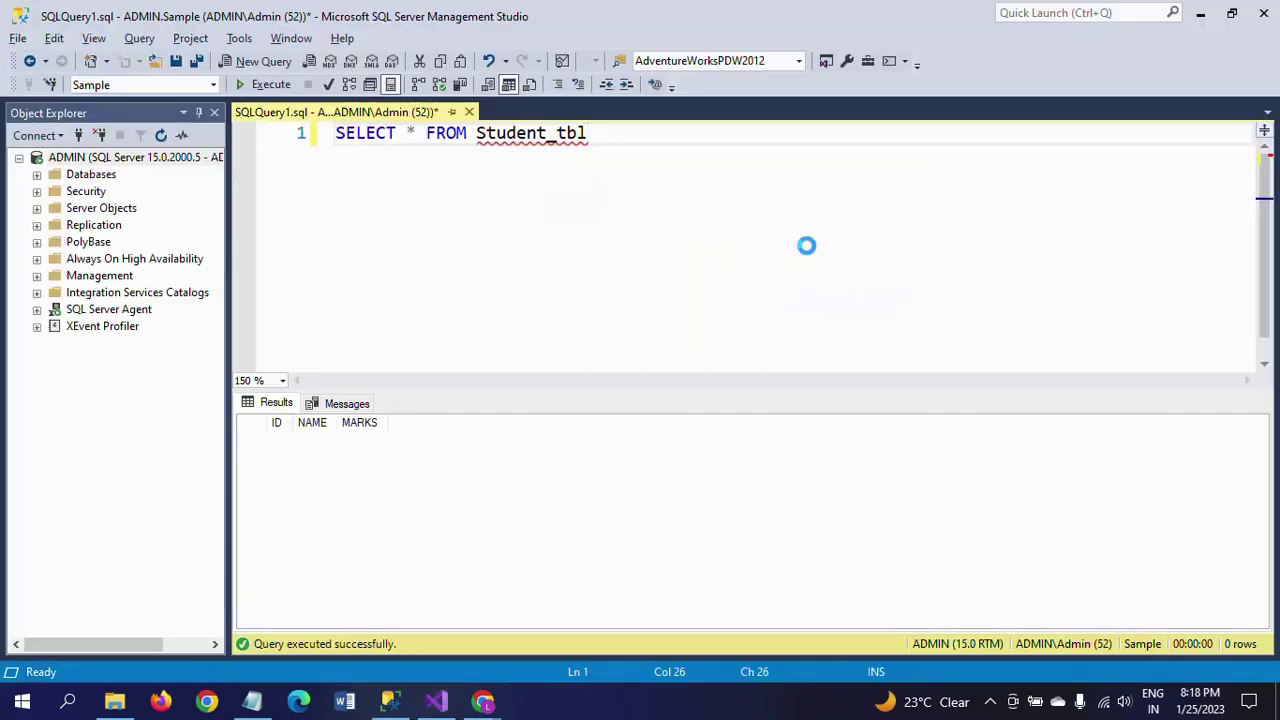
pyautogui.click(268, 86)
pyautogui.click(322, 494)
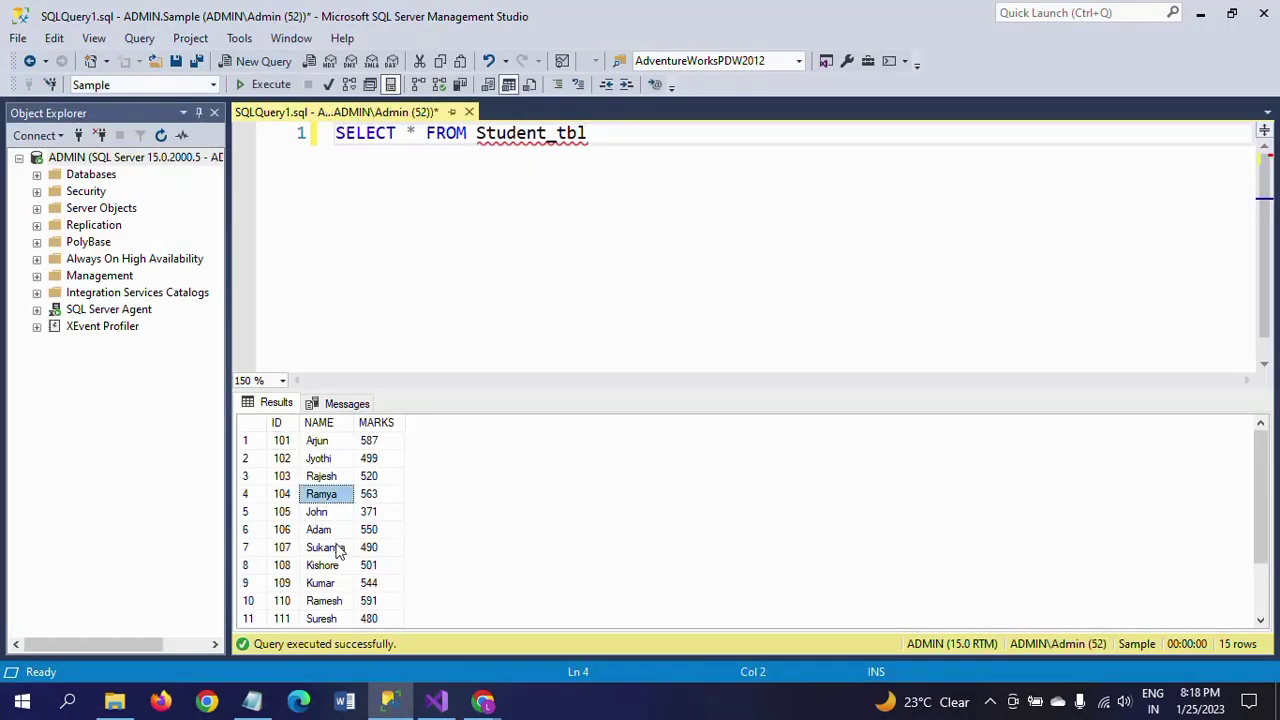
pyautogui.scroll(-2, 338, 549)
pyautogui.scroll(2, 338, 549)
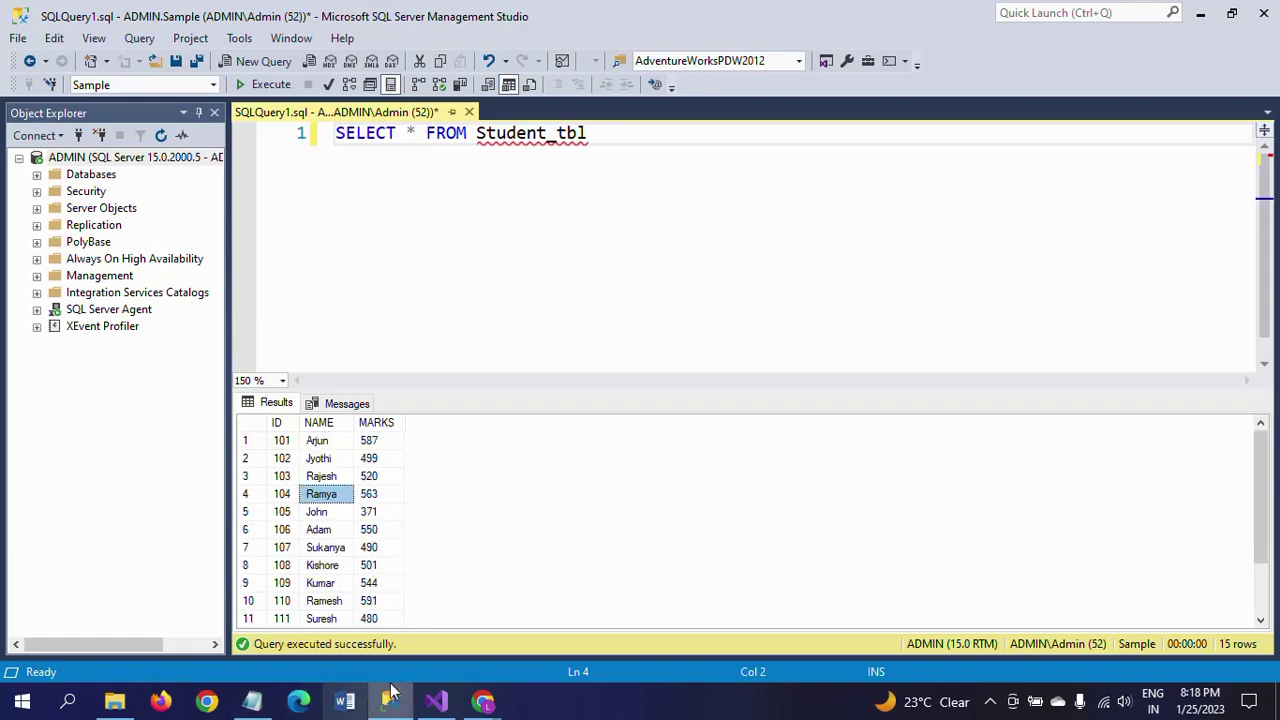
# Step: Open the Student workbook from D:\Files and compare its Eighth sheet with the Student_tbl query results in SQL Server Management Studio
pyautogui.click(114, 700)
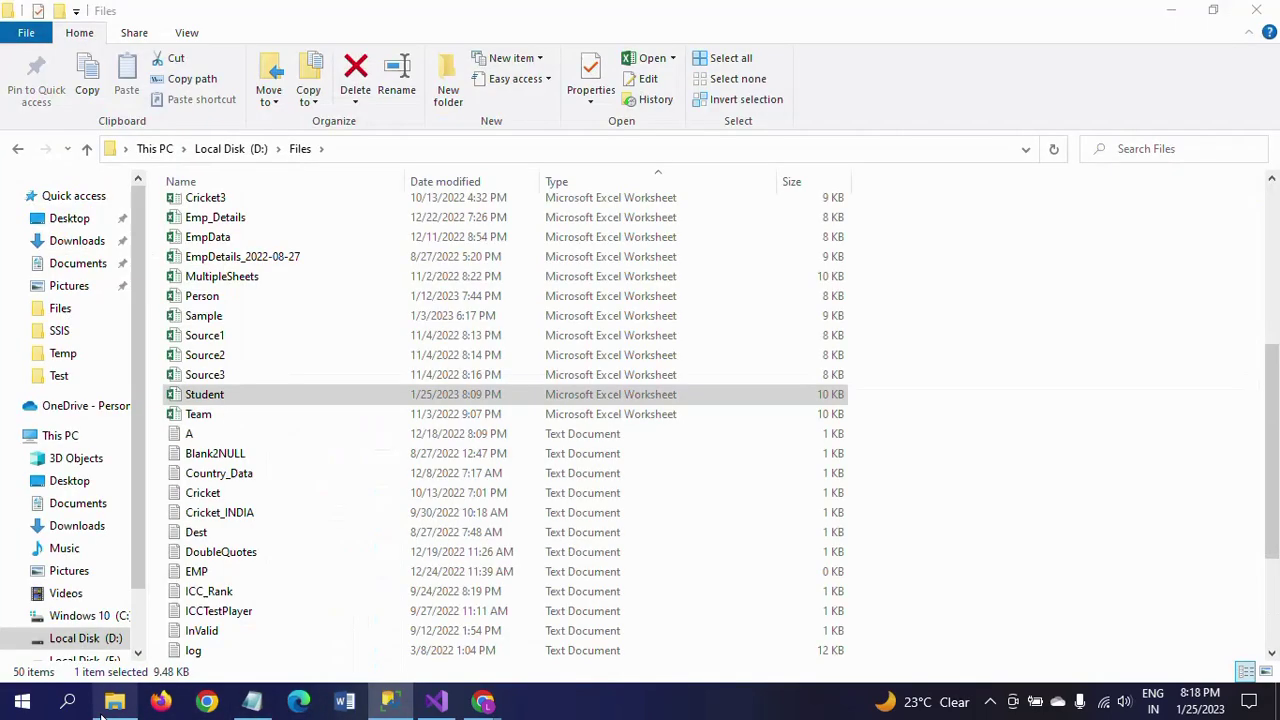
pyautogui.doubleClick(174, 400)
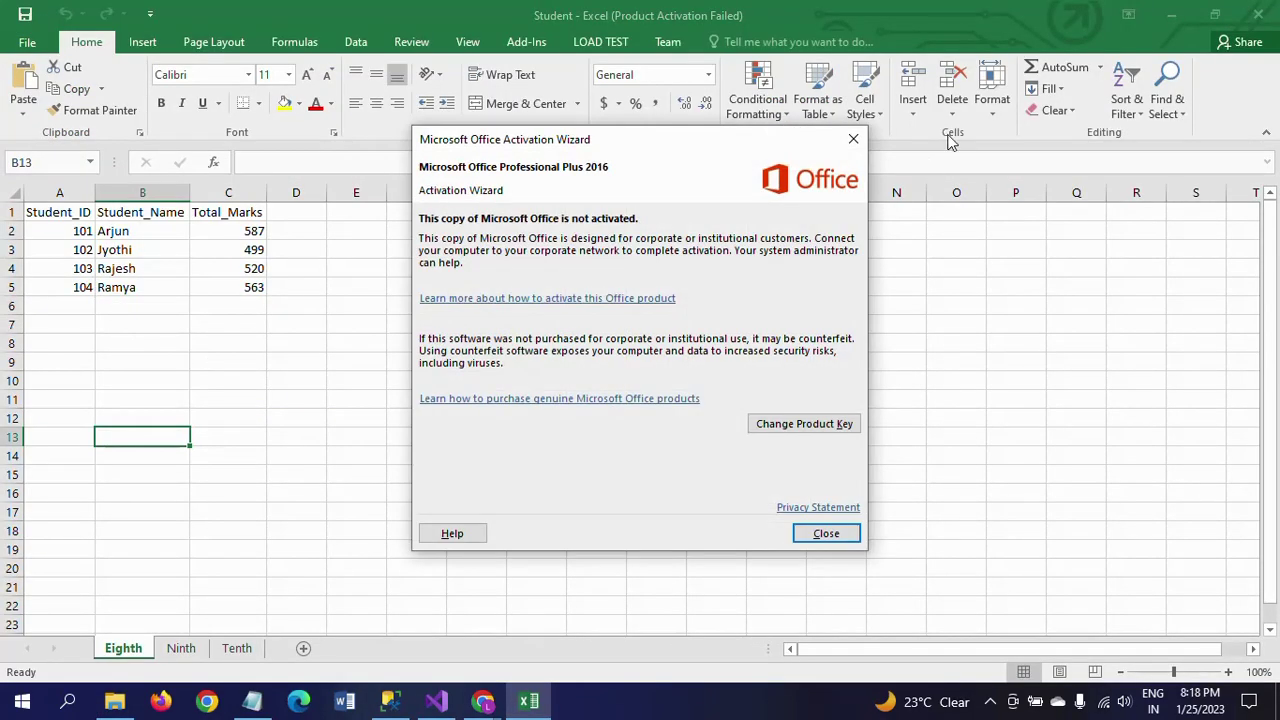
pyautogui.click(848, 142)
pyautogui.click(83, 231)
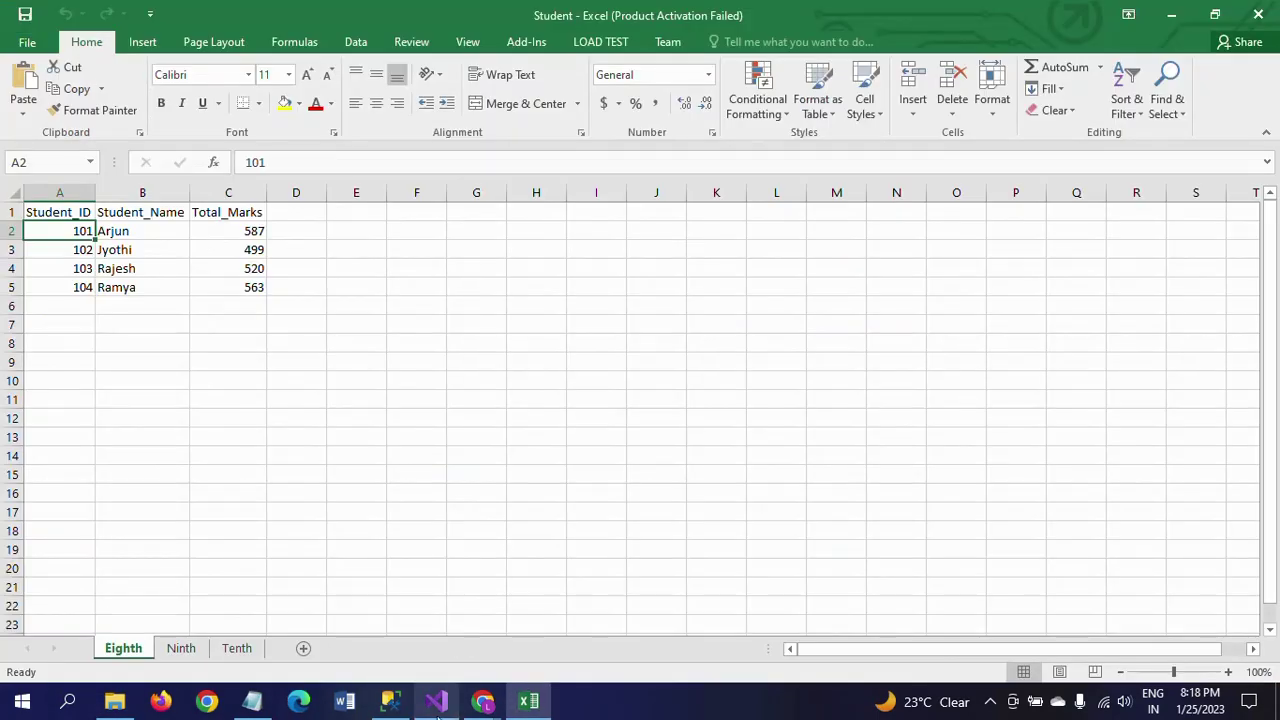
pyautogui.click(390, 701)
pyautogui.click(328, 449)
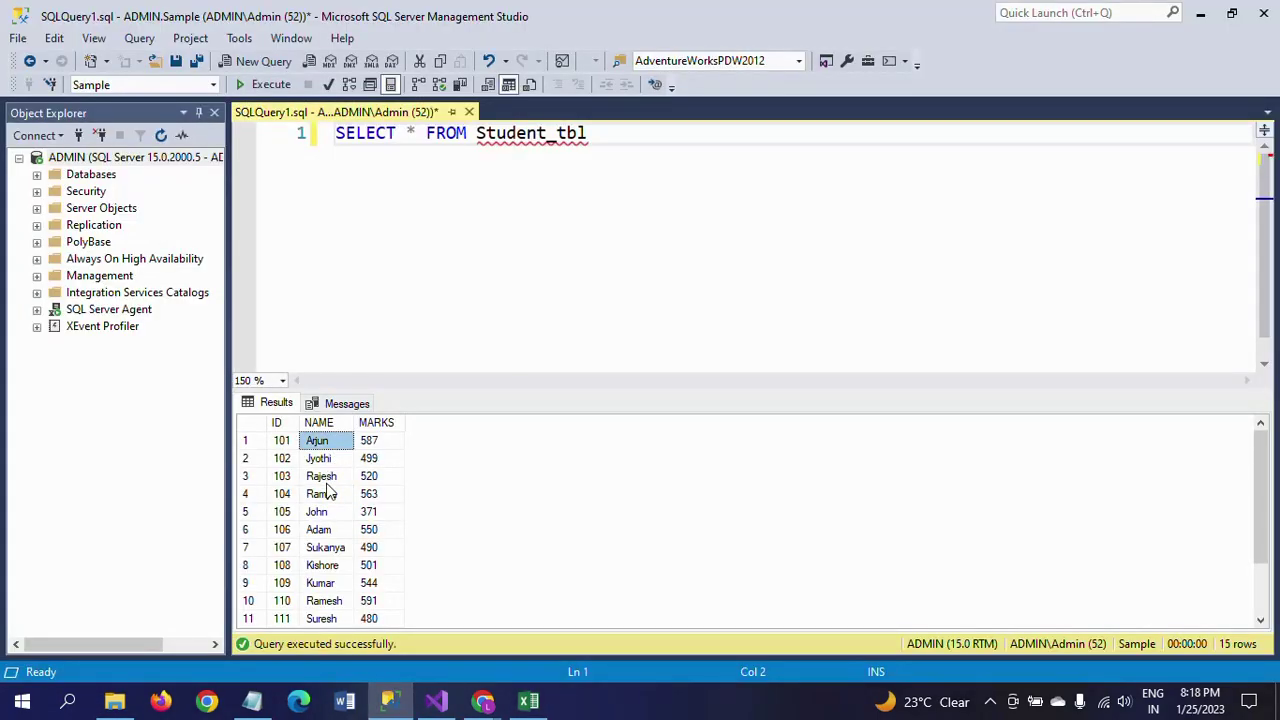
# Step: Return to Excel, view the Ninth sheet, and check its rows against the Student_tbl results in SQL Server Management Studio
pyautogui.hotkey('alt', 'Tab')
pyautogui.click(181, 649)
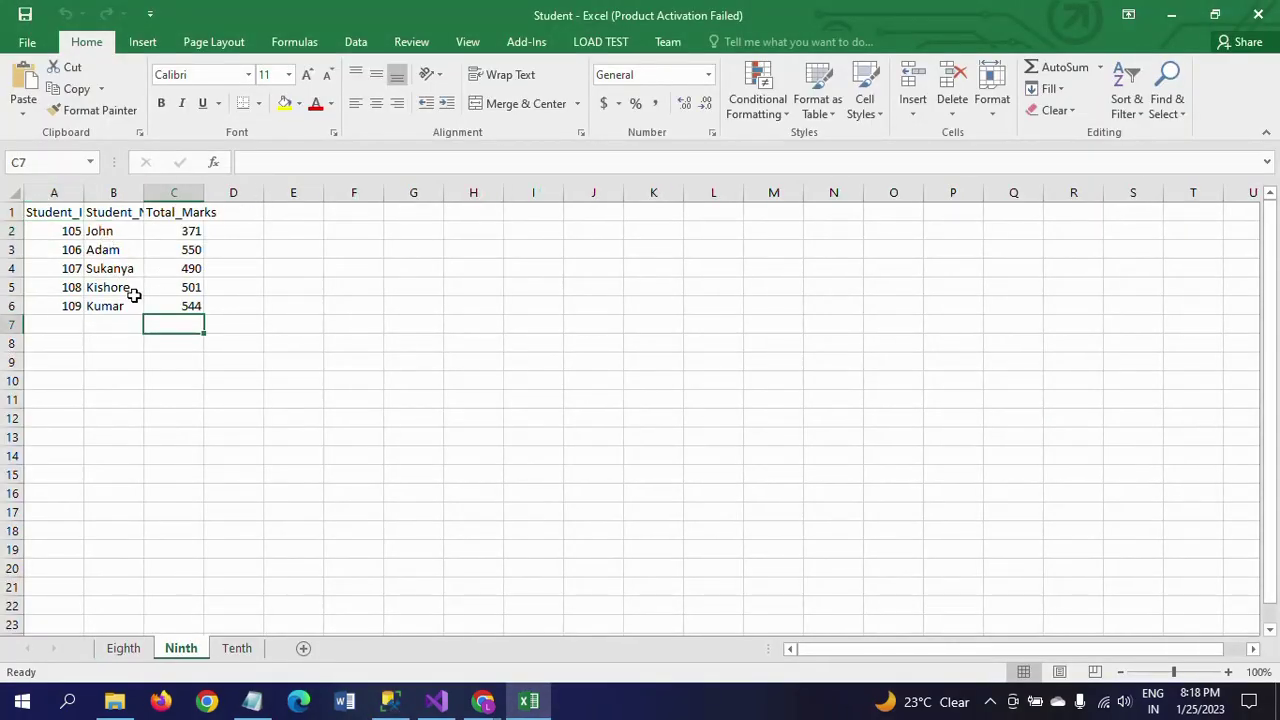
pyautogui.hotkey('alt', 'Tab')
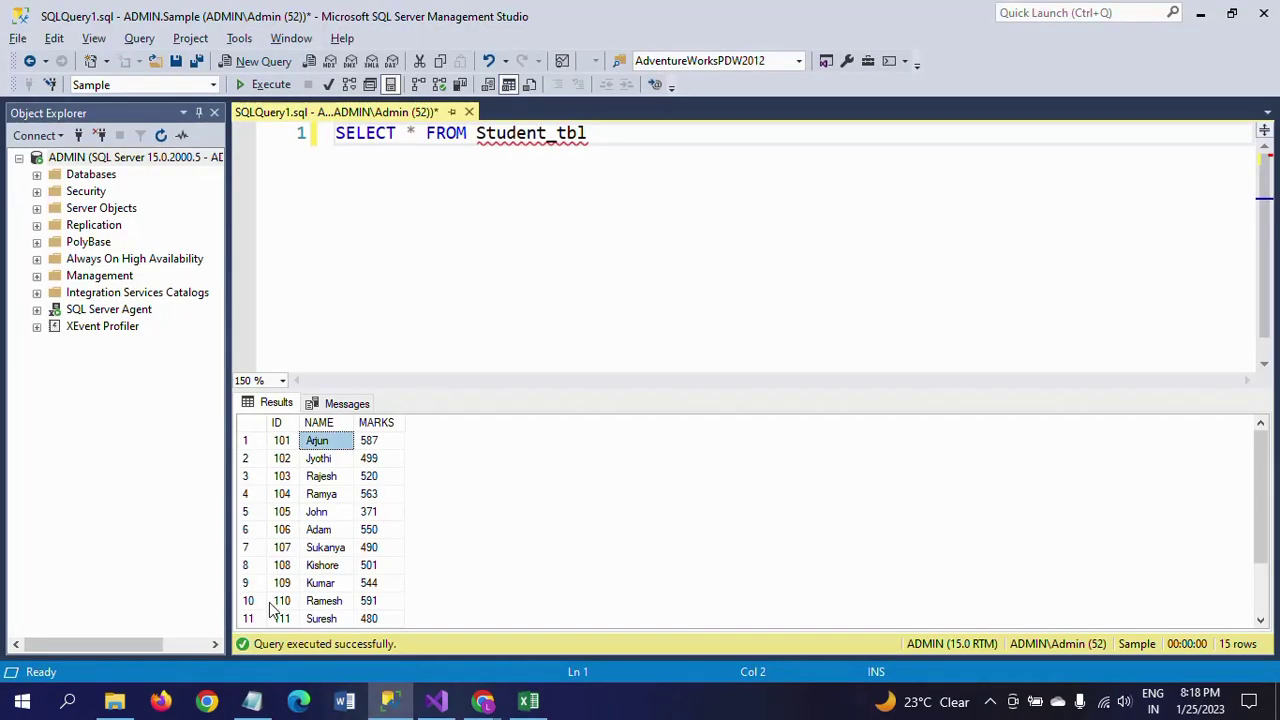
pyautogui.click(318, 512)
pyautogui.click(320, 530)
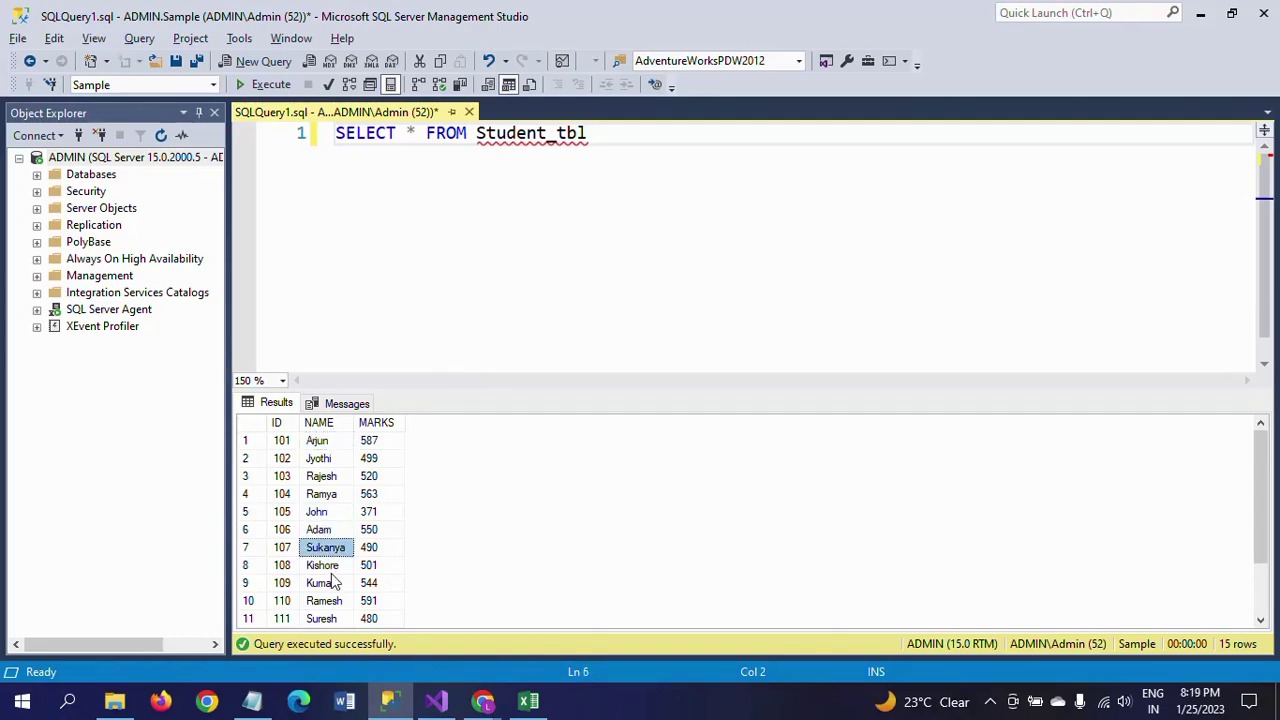
# Step: View the workbook's Tenth sheet in Excel and check its student names and marks against the query results in SQL Server Management Studio
pyautogui.hotkey('alt', 'Tab')
pyautogui.click(237, 648)
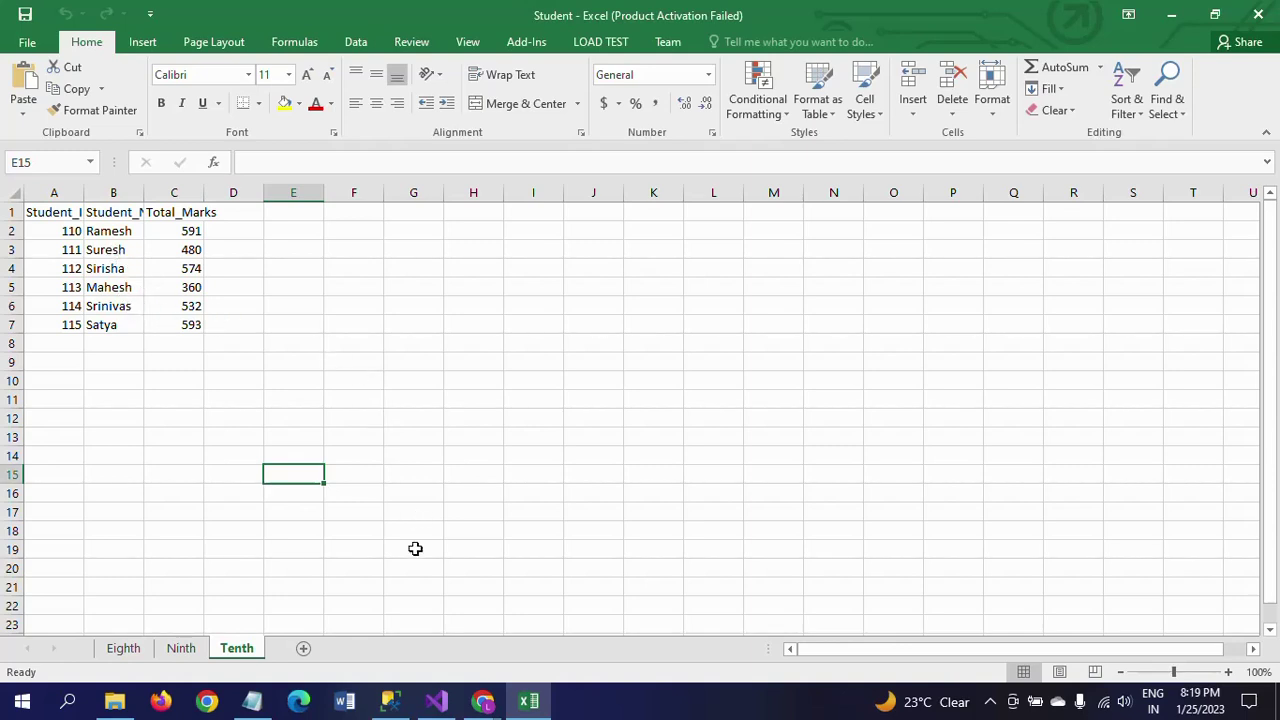
pyautogui.hotkey('alt', 'Tab')
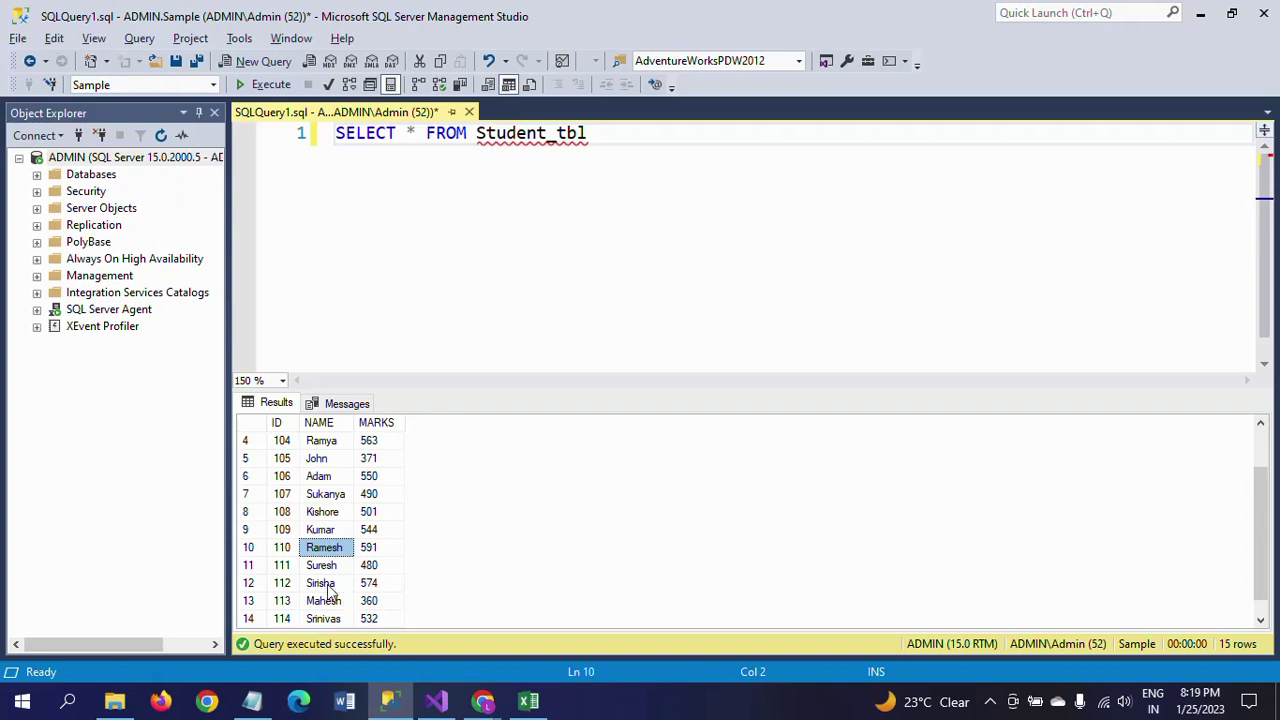
pyautogui.click(328, 605)
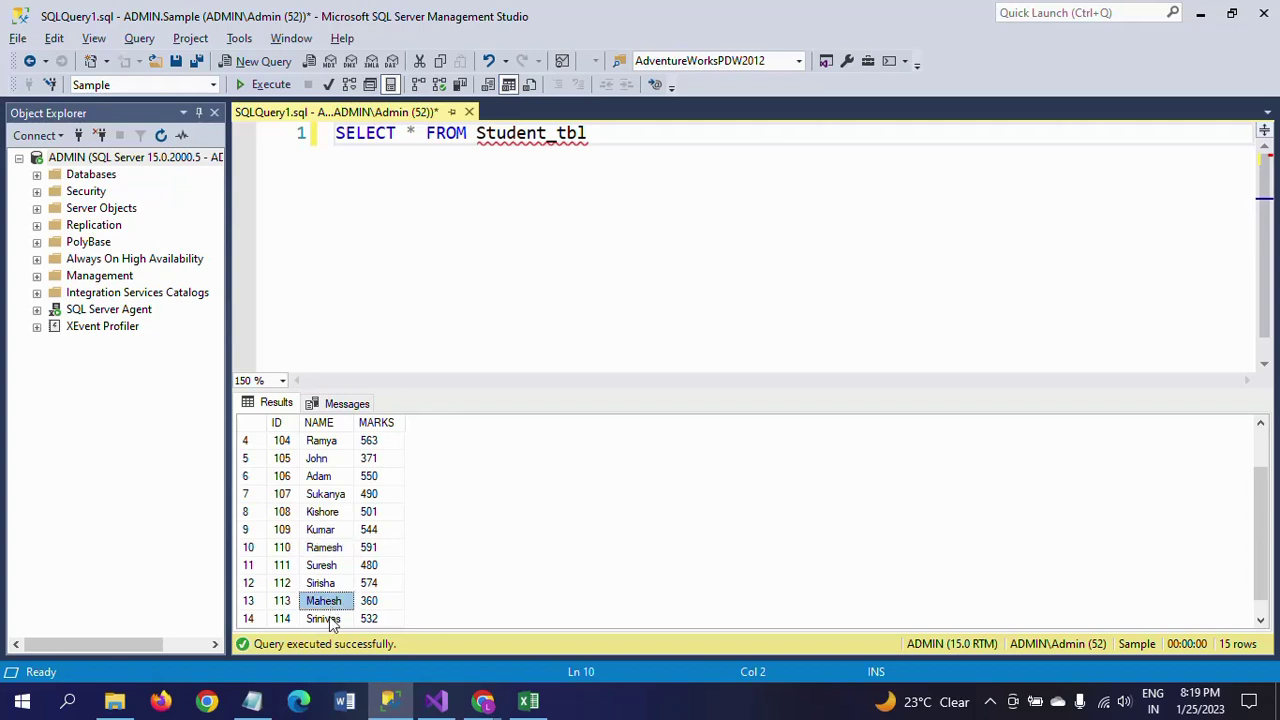
pyautogui.click(329, 618)
pyautogui.click(371, 565)
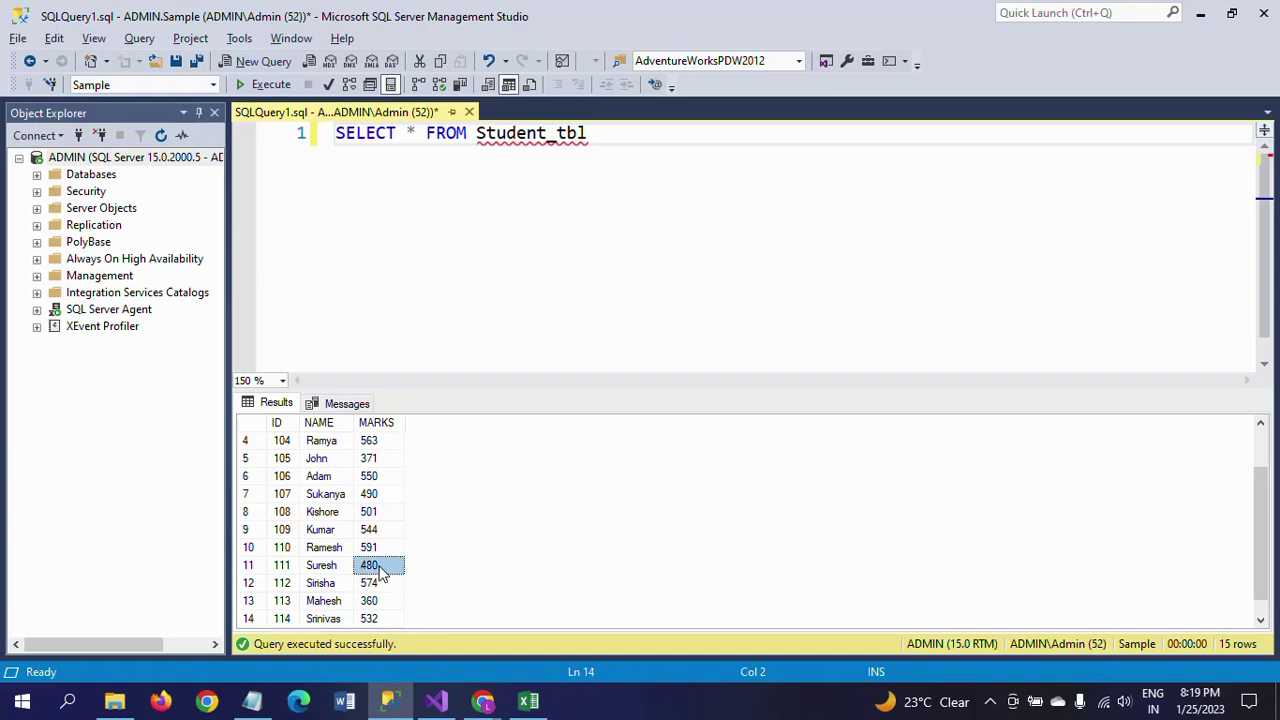
pyautogui.scroll(1, 370, 570)
pyautogui.click(622, 196)
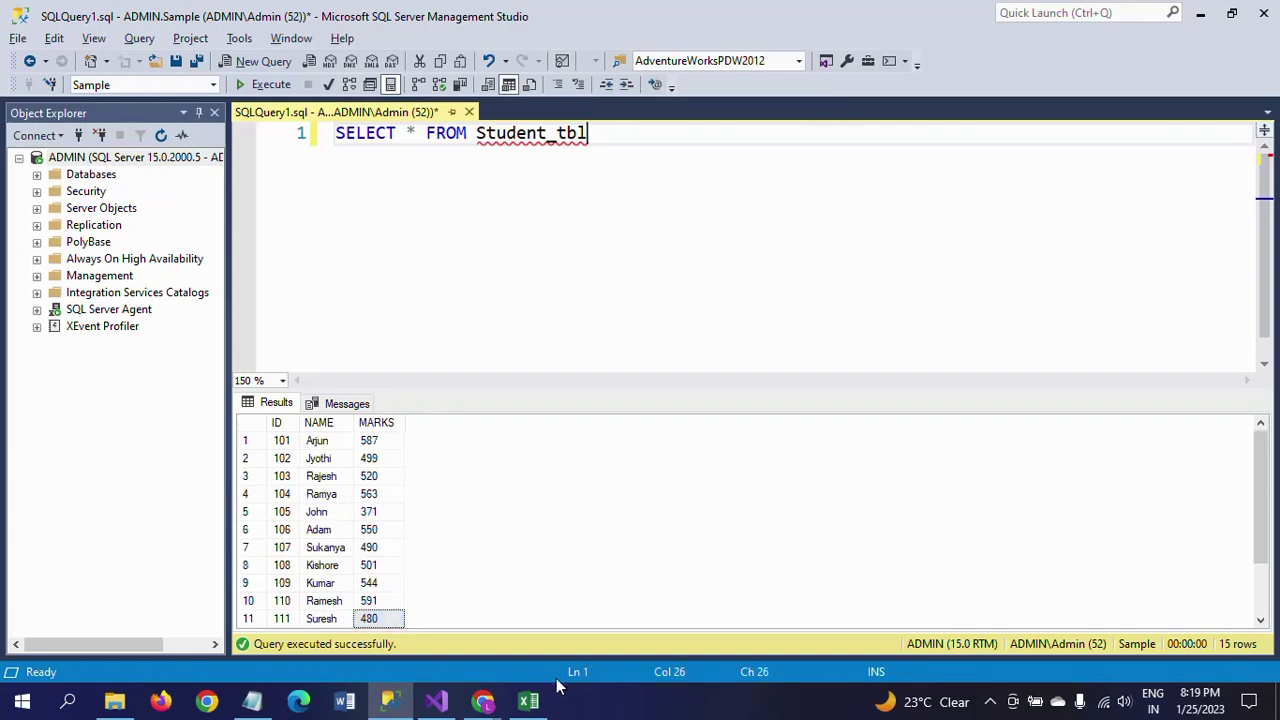
# Step: Review the Eighth sheet in Excel and the Student_tbl results in SQL Server Management Studio once more, and return to Visual Studio
pyautogui.click(530, 700)
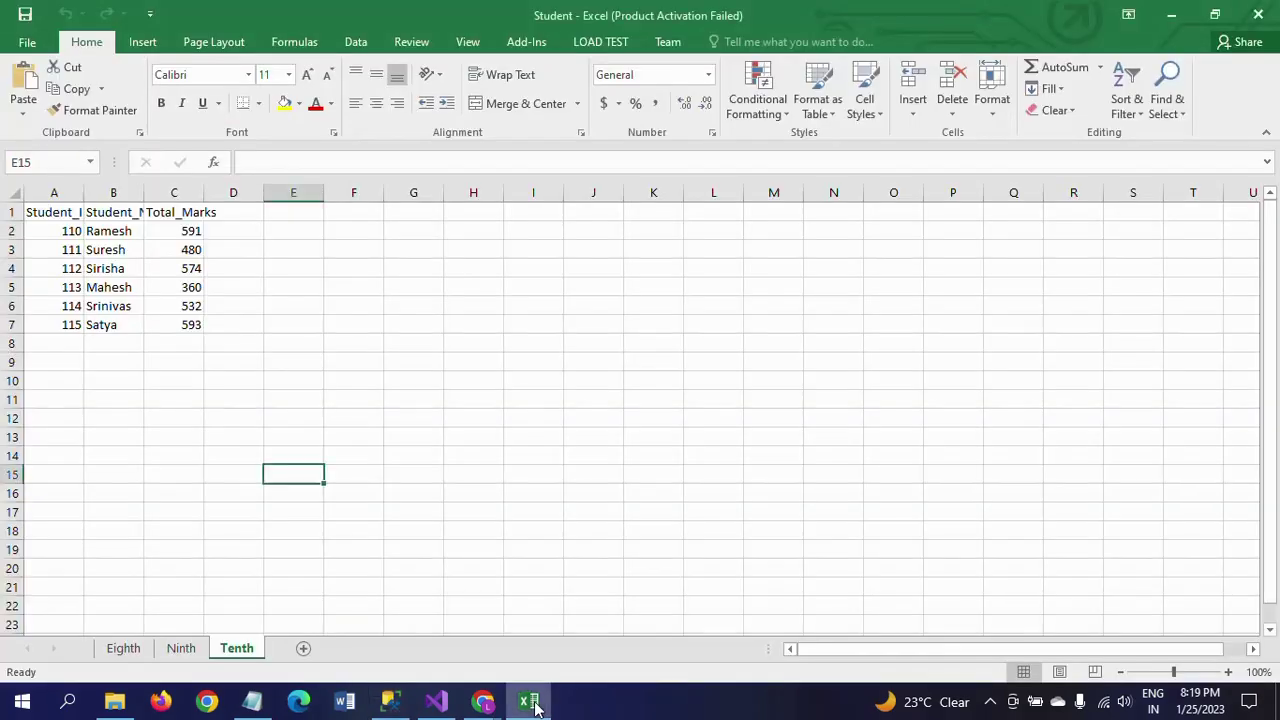
pyautogui.click(115, 650)
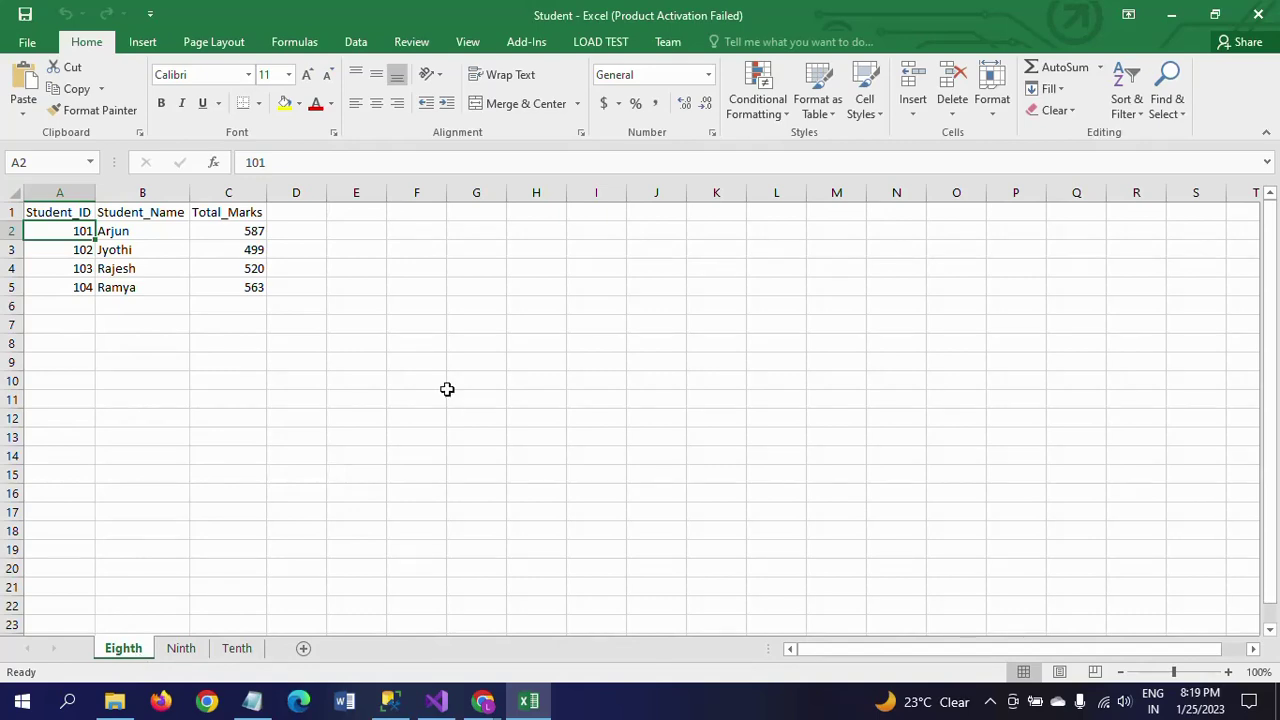
pyautogui.click(391, 700)
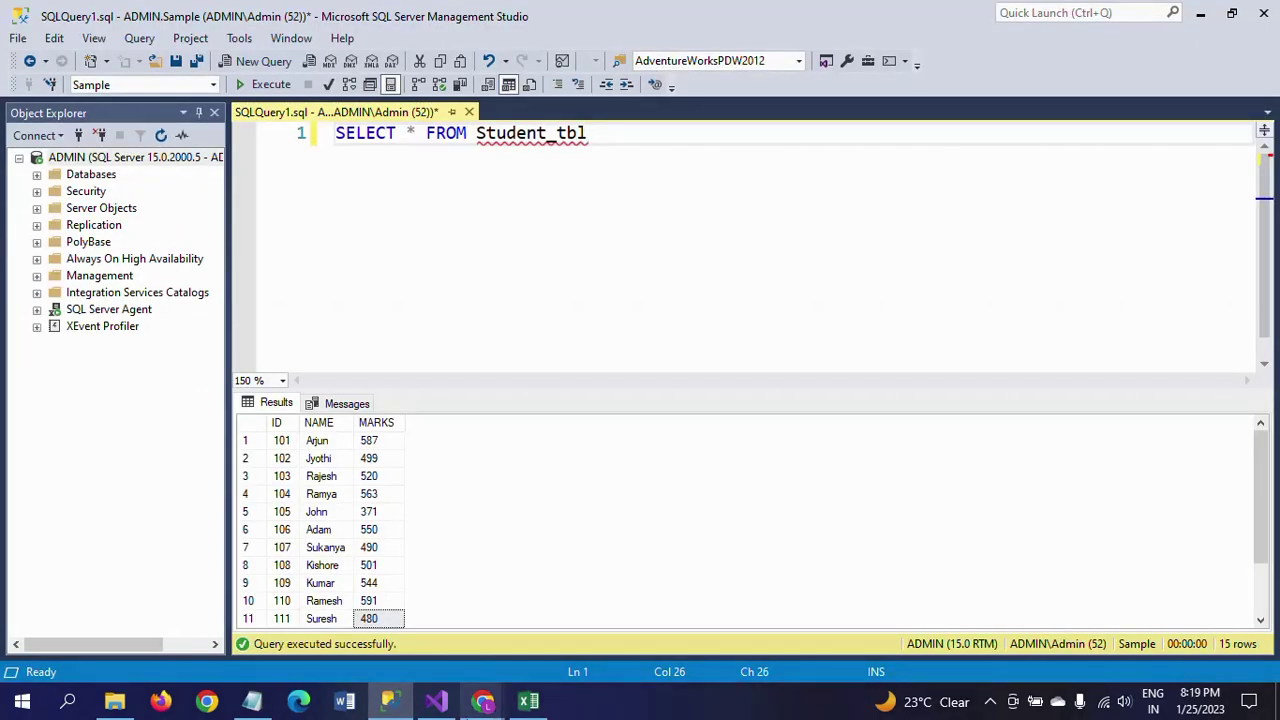
pyautogui.click(436, 700)
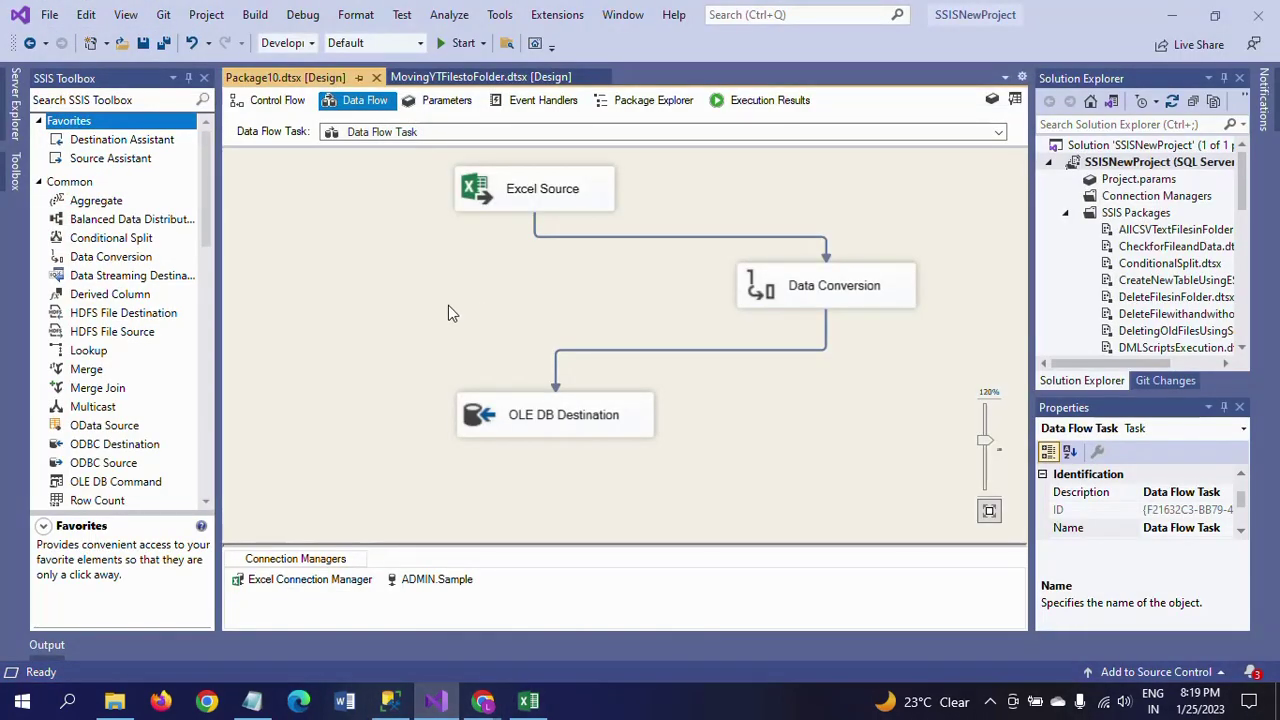